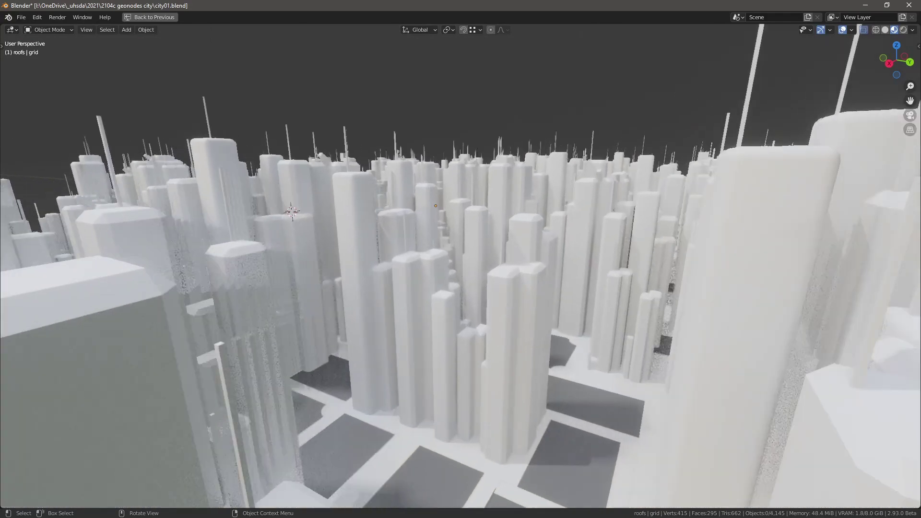
scroll(460, 266, "up", 3)
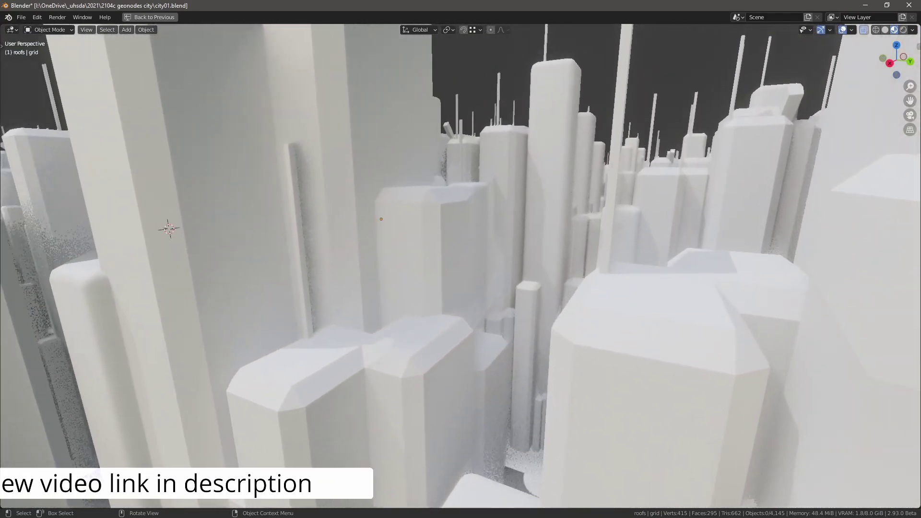
middle_click_drag(460, 266, 235, 319)
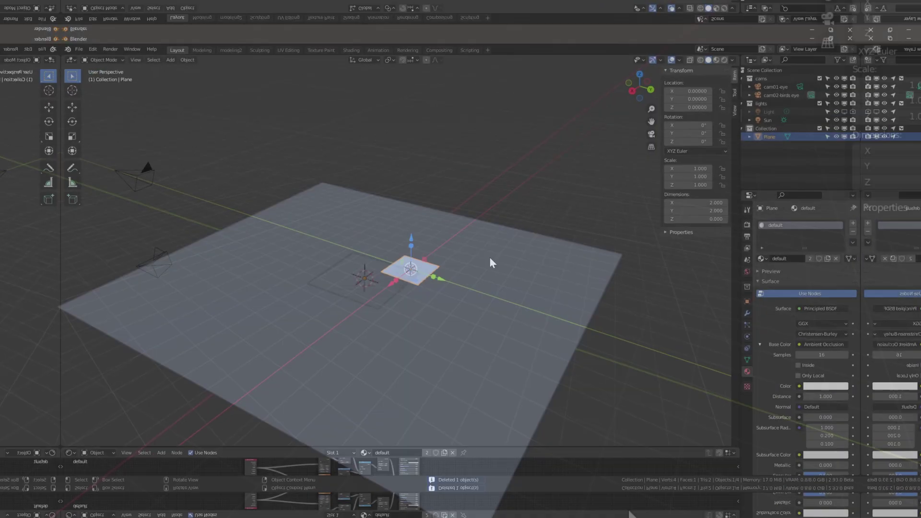
Add an Array modifier to the plane with a count of 33 along X and merging enabled
scroll(418, 227, "up", 3)
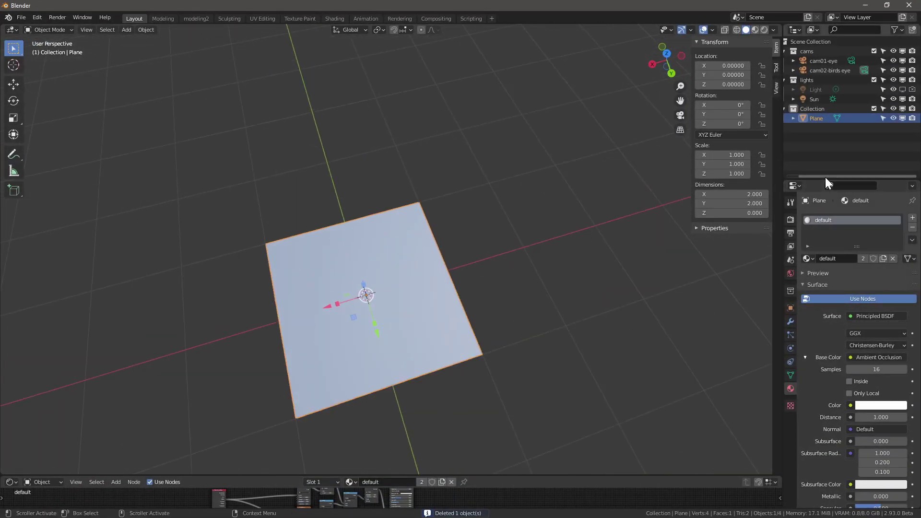
left_click(791, 321)
left_click(826, 220)
left_click(746, 245)
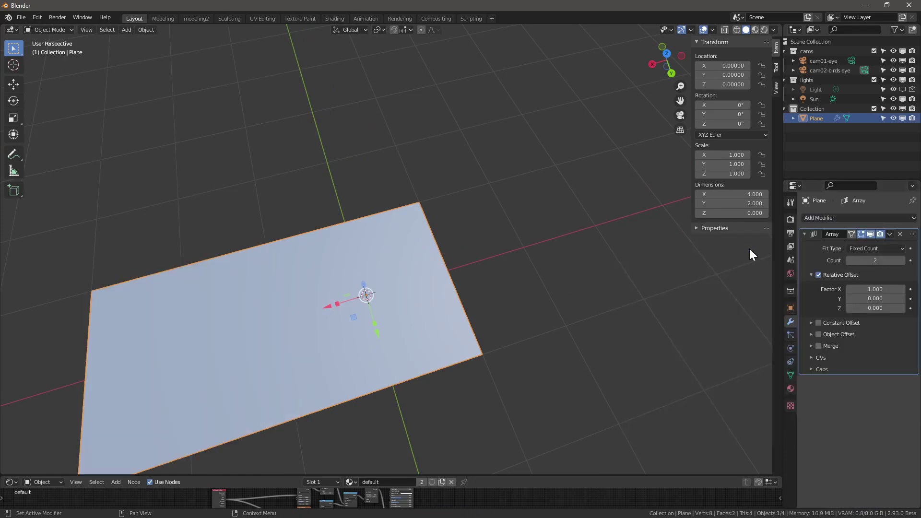
middle_click_drag(493, 305, 701, 297)
scroll(701, 298, "down", 4)
left_click_drag(875, 260, 907, 261)
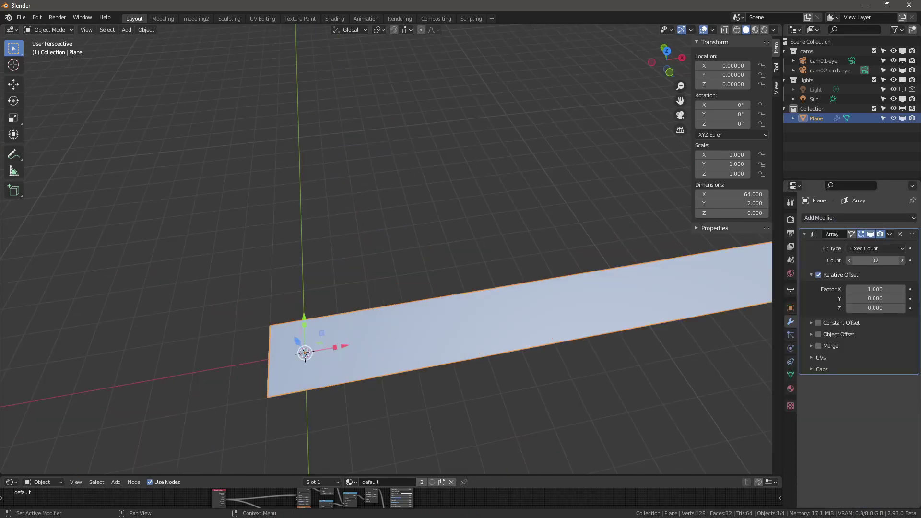
left_click(841, 343)
Add a second Array modifier to the plane with relative offset X 0 and Y 1, count 9 and merging enabled
left_click(821, 218)
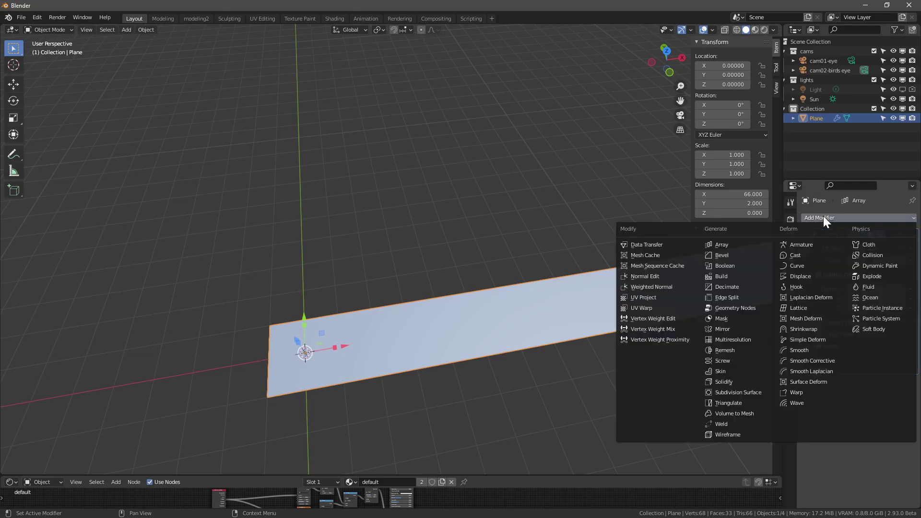
left_click(747, 245)
scroll(848, 399, "down", 1)
left_click(858, 422)
type("0")
key("Tab")
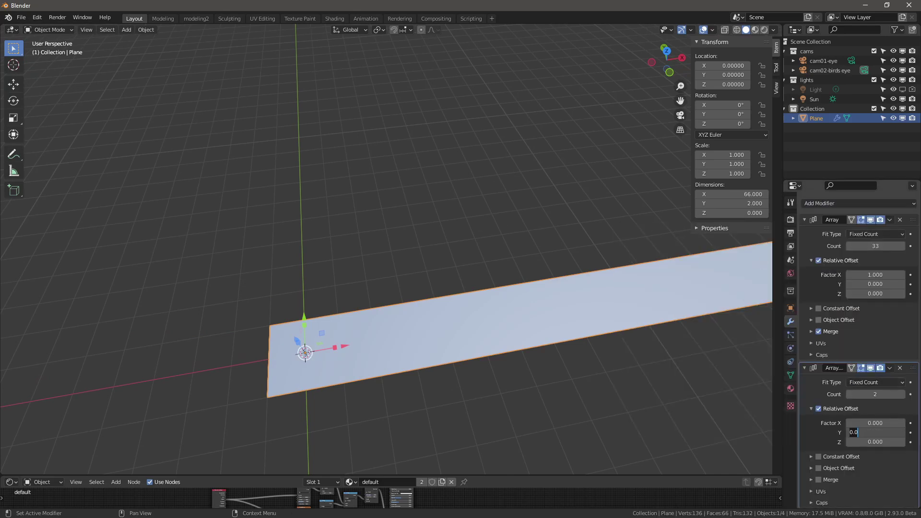
type("1")
key("Return")
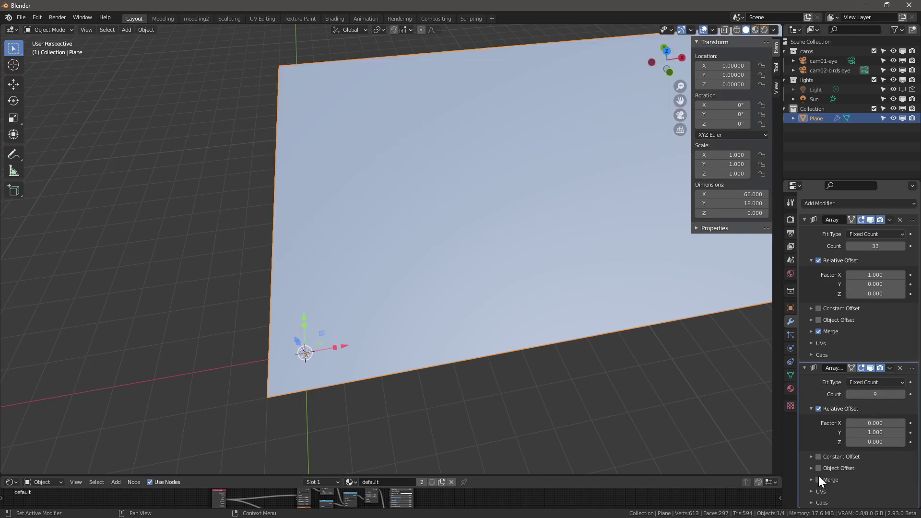
left_click(819, 478)
left_click(804, 368)
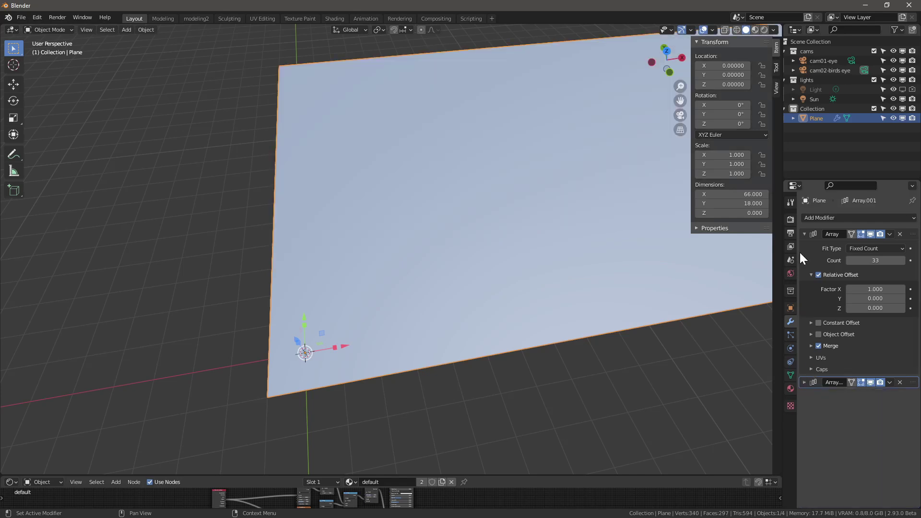
left_click(804, 235)
Create a new collection named plots directly under the Scene Collection
left_click(815, 42)
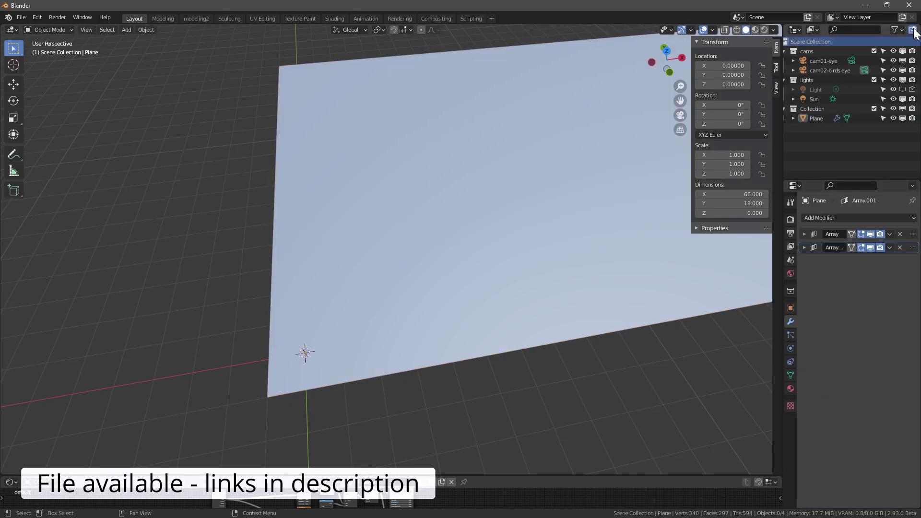
left_click(913, 30)
double_click(810, 125)
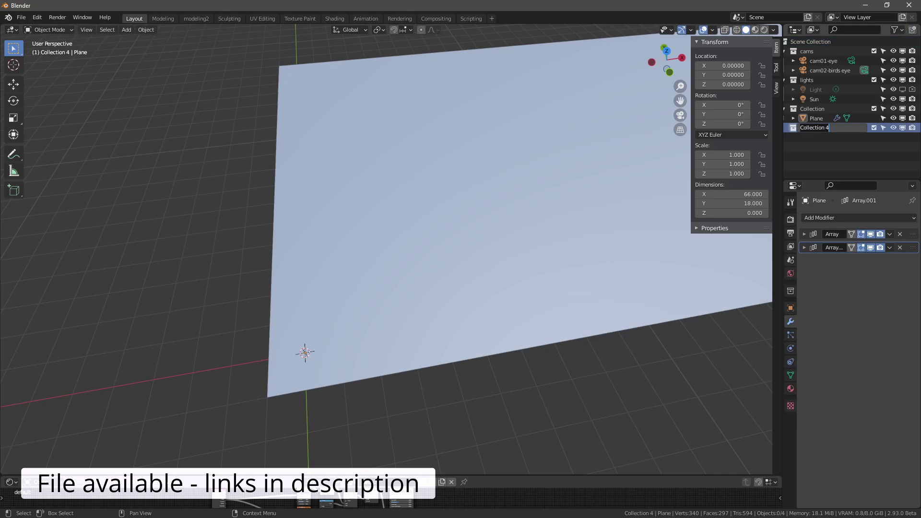
type("plots")
key("Return")
Add a plane to the plots collection about 10.4 m along negative Y and keep only its negative-X half
key("shift+a")
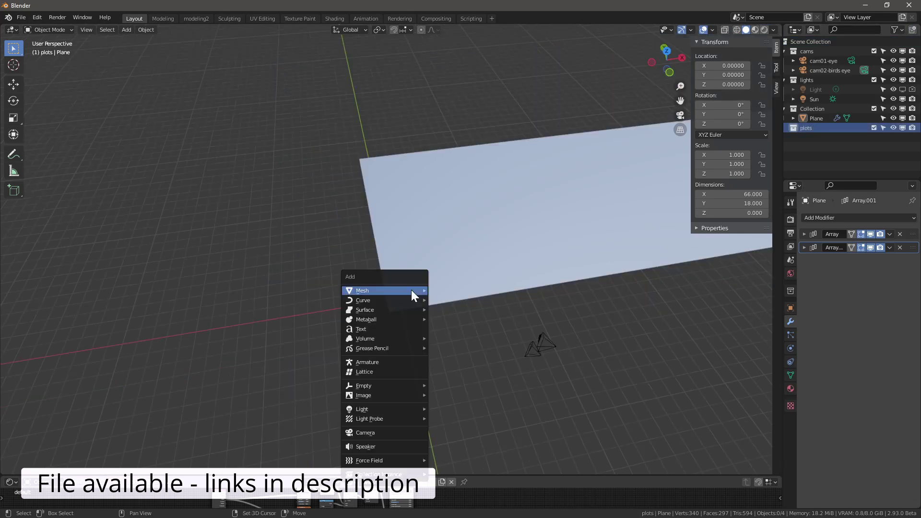
left_click(448, 290)
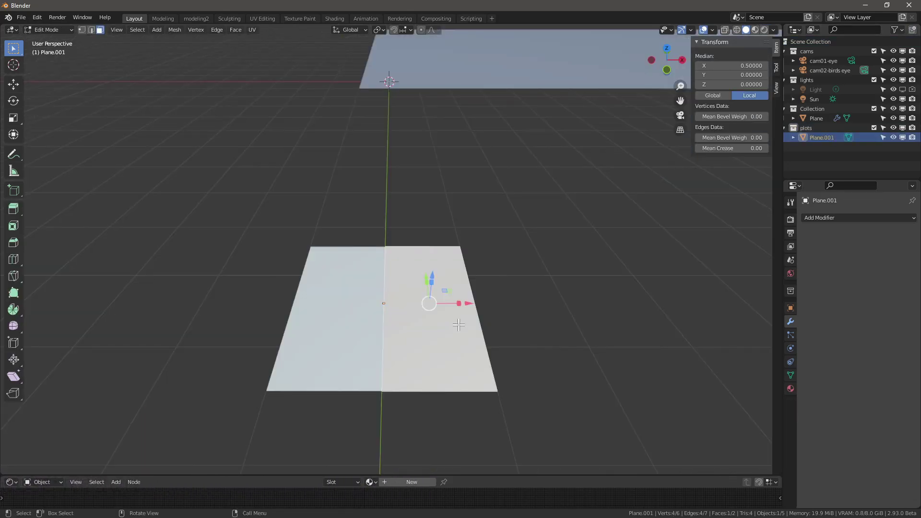
key("x")
left_click(460, 328)
key("Tab")
Mirror the half plane across X with a Mirror modifier and place two copies along X, about 4 m apart
left_click(845, 218)
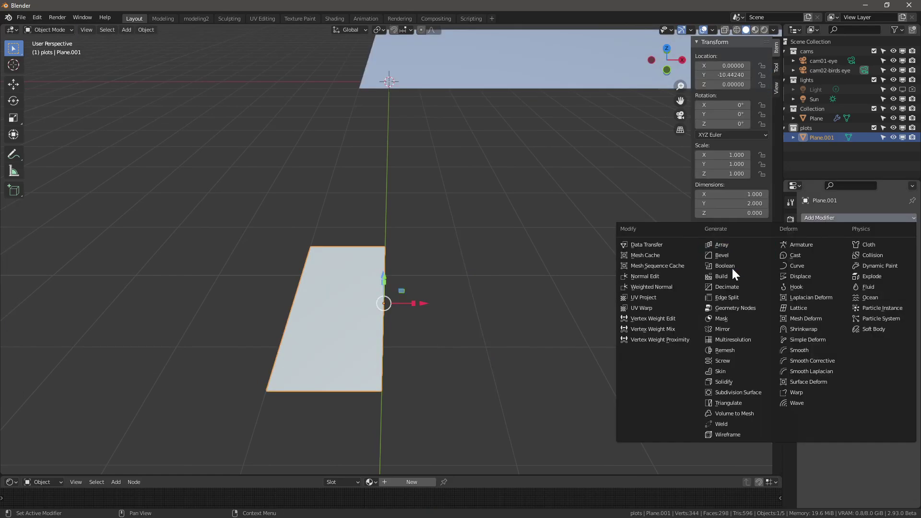
left_click(722, 329)
scroll(375, 320, "down", 3)
key("shift+d")
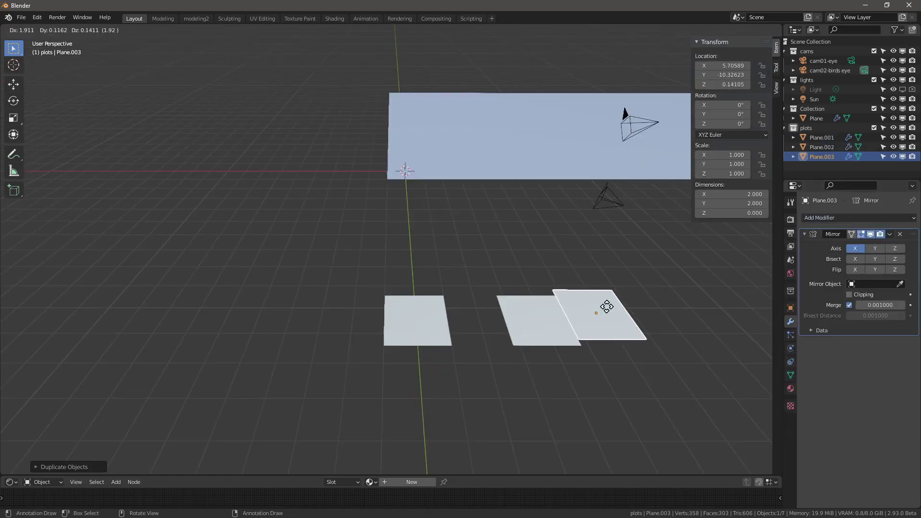
left_click(670, 304)
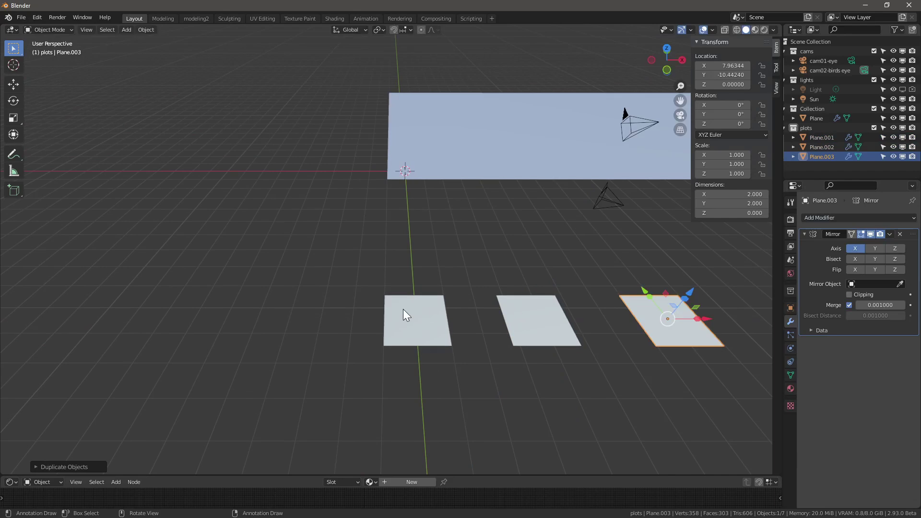
Inset the face of the first plot plane by about 0.19 m
scroll(403, 309, "up", 2)
left_click(434, 328)
key("Tab")
scroll(475, 357, "up", 2)
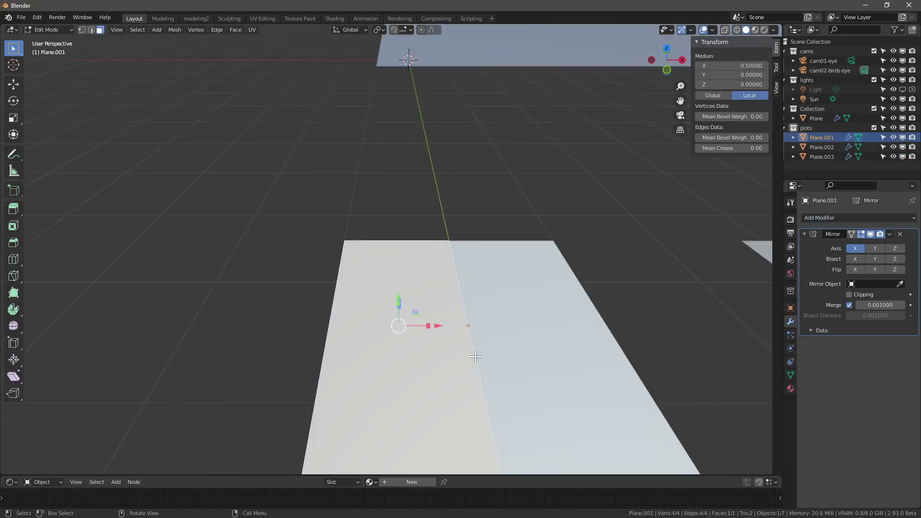
key("i")
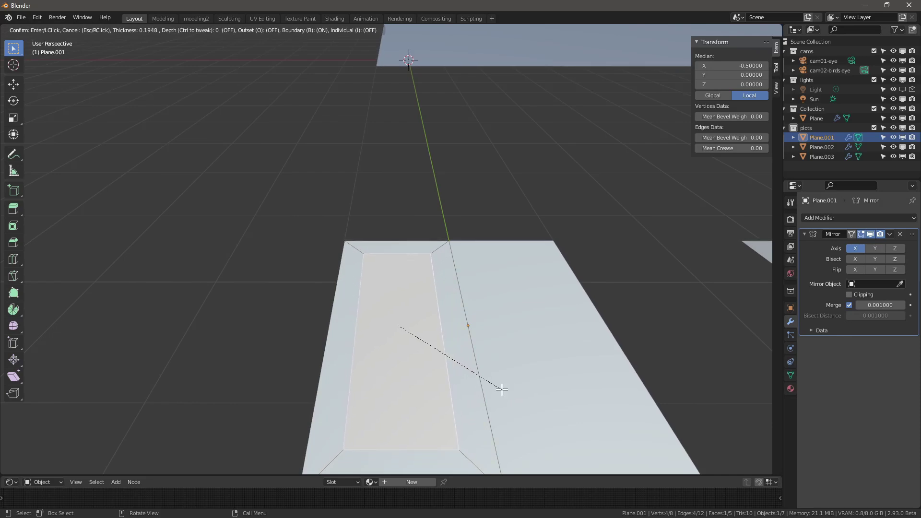
left_click(502, 390)
Add a vertex group named vg_buildings to the first plot plane while its inset face is selected
left_click(791, 375)
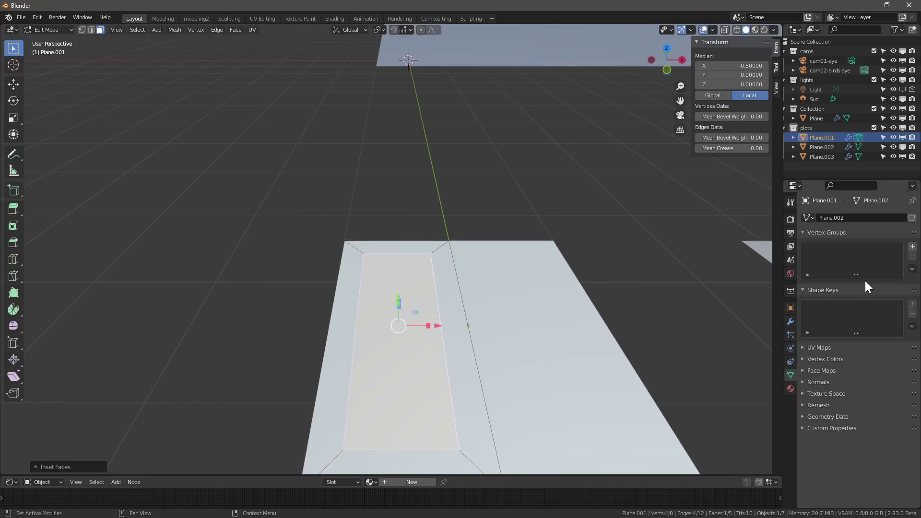
left_click(913, 247)
type("vg_bui")
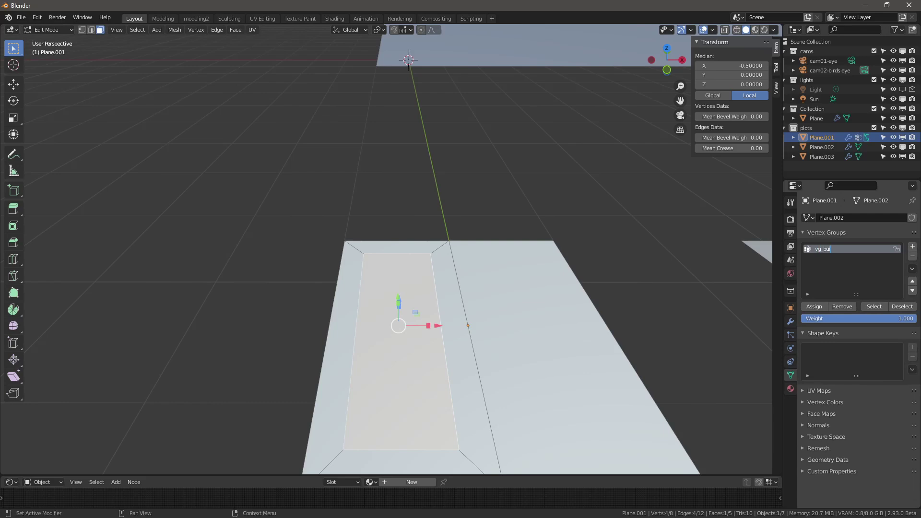
Cut an edge loop lengthwise into the middle plot plane and position it 0.3 m in from the outer edge
scroll(439, 347, "down", 3)
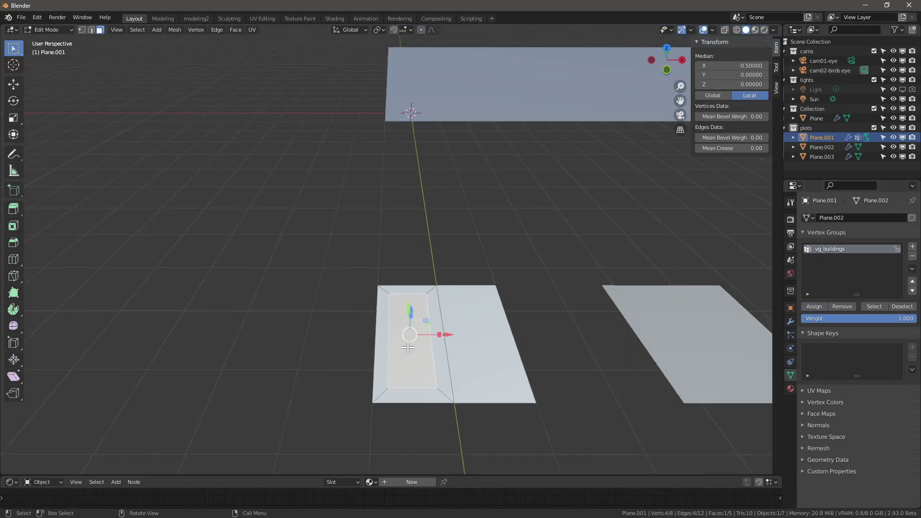
middle_click_drag(689, 310, 511, 272, "shift")
scroll(511, 273, "up", 1)
key("alt+q")
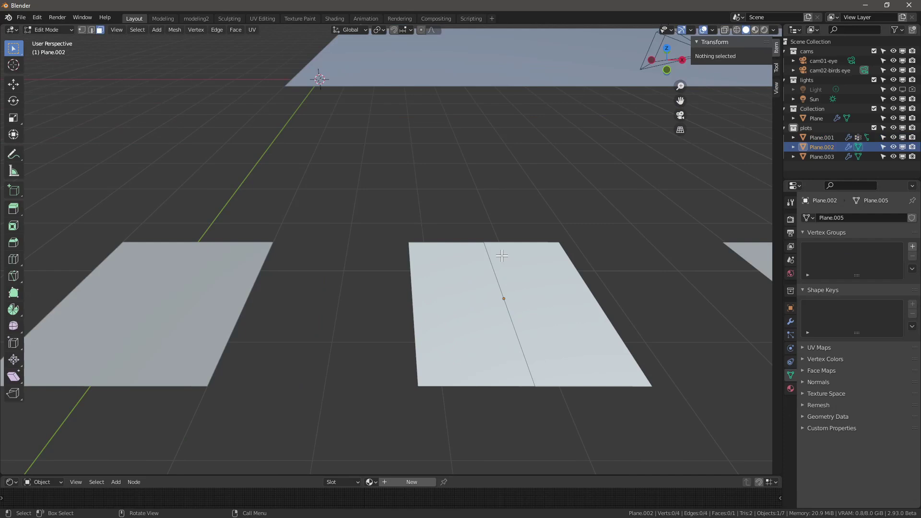
scroll(435, 304, "up", 2)
key("ctrl+r")
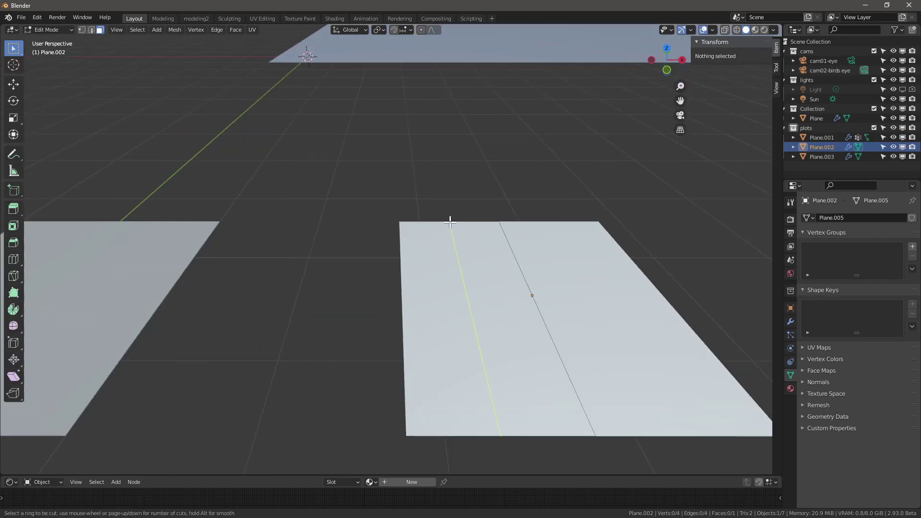
left_click(450, 221)
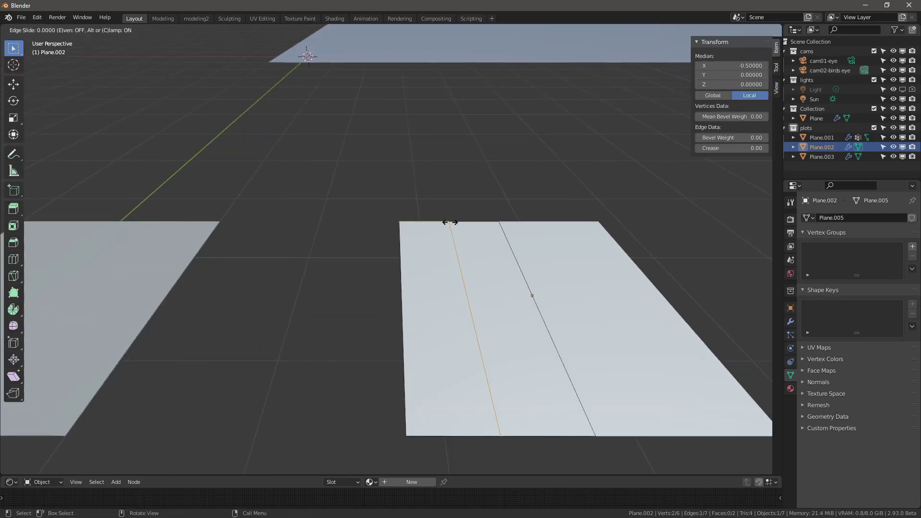
left_click(373, 225)
left_click_drag(437, 301, 454, 292)
type(".3")
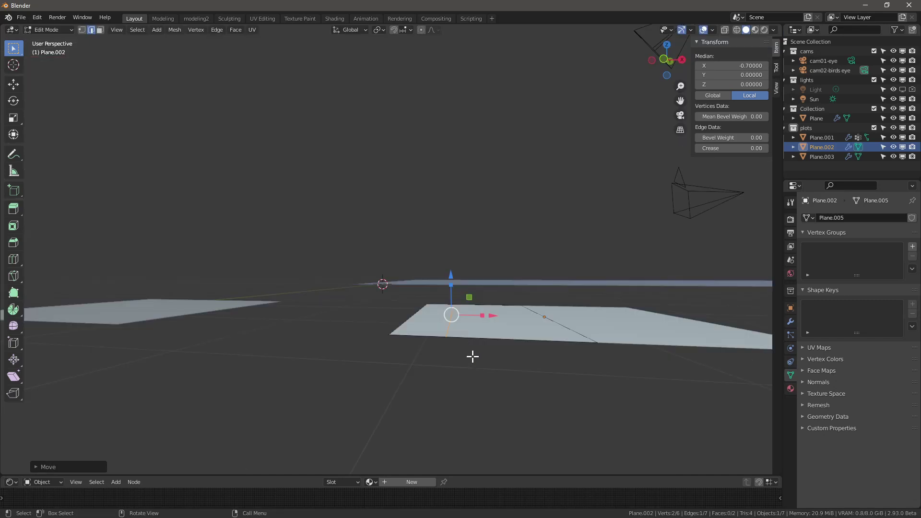
Extrude the new edge of the middle plot down 0.02 m along Z to form the curb
key("e")
type("z")
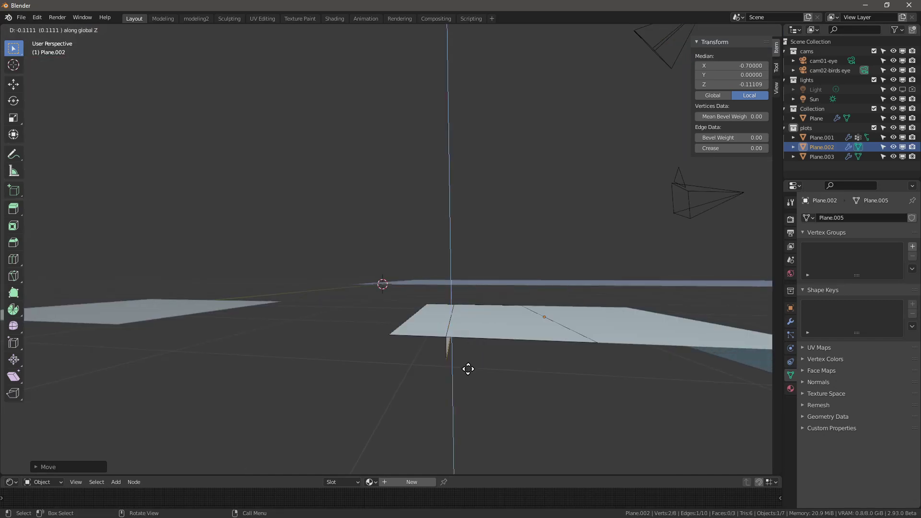
type("-.02")
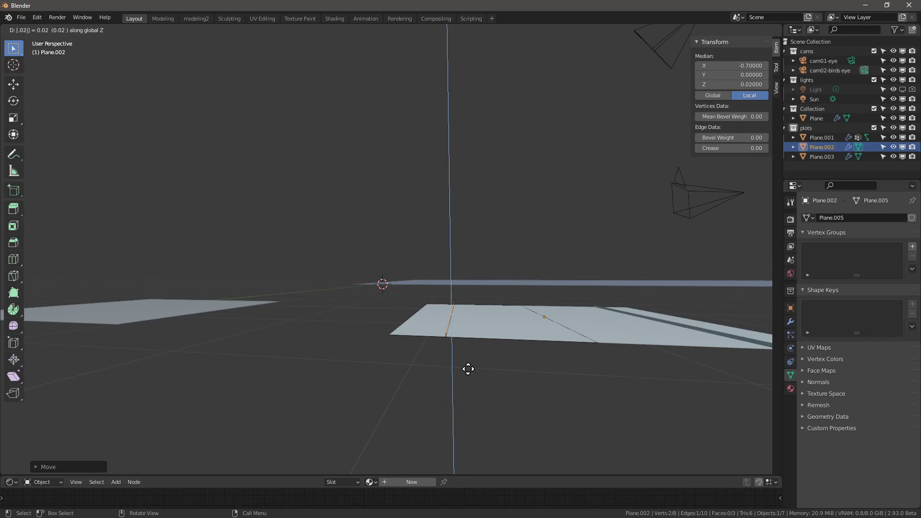
key("Return")
Extrude the lowered edge inward along X and set its local X position to 0 at the mirror line
key("e")
key("x")
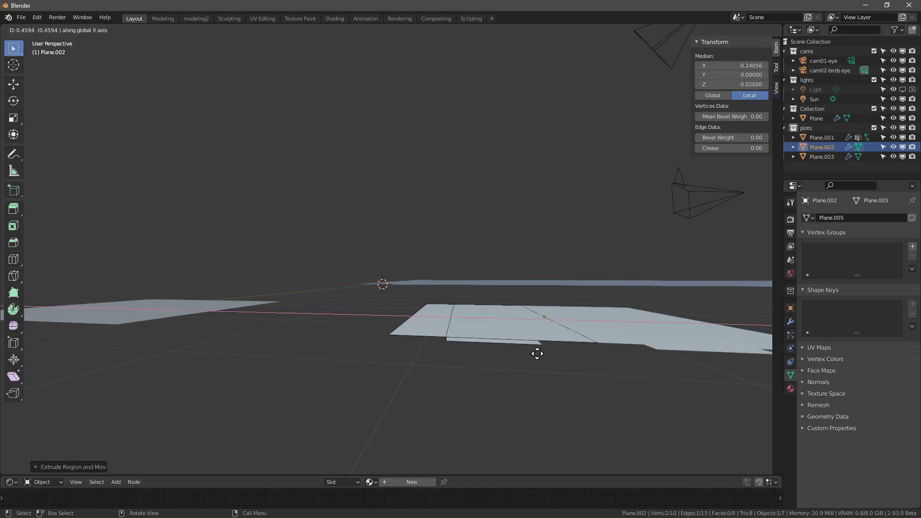
type("1")
key("Escape")
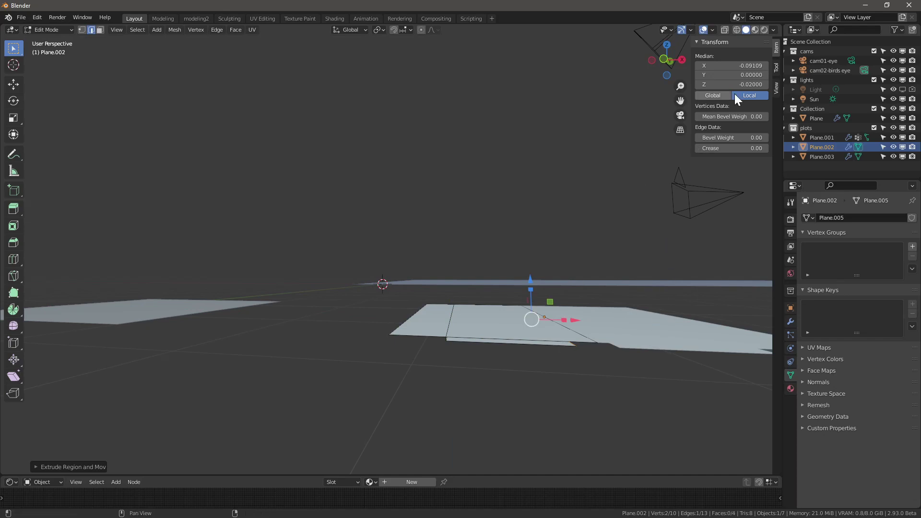
left_click(739, 66)
type("0")
key("Return")
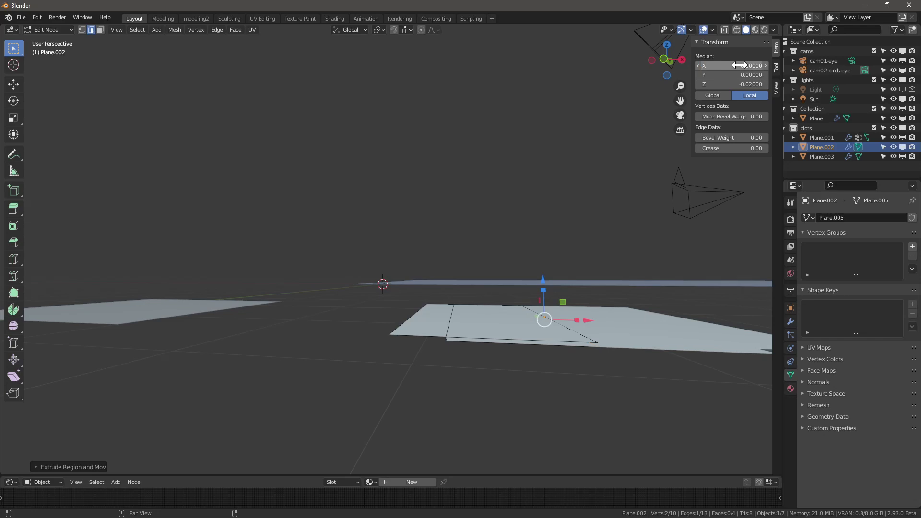
Set up asphalt and pavement materials on the middle plot and darken the asphalt base color to grey
middle_click_drag(485, 304, 507, 344)
key("3")
left_click(506, 344)
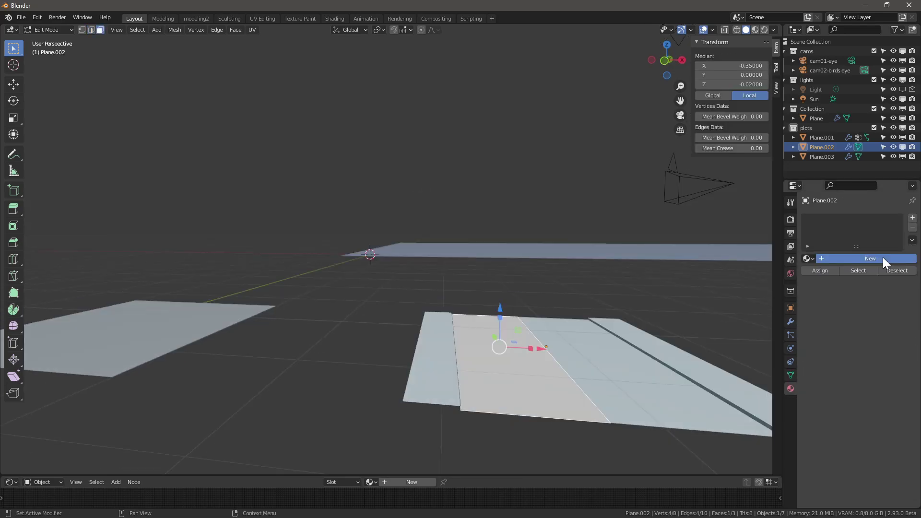
left_click(883, 258)
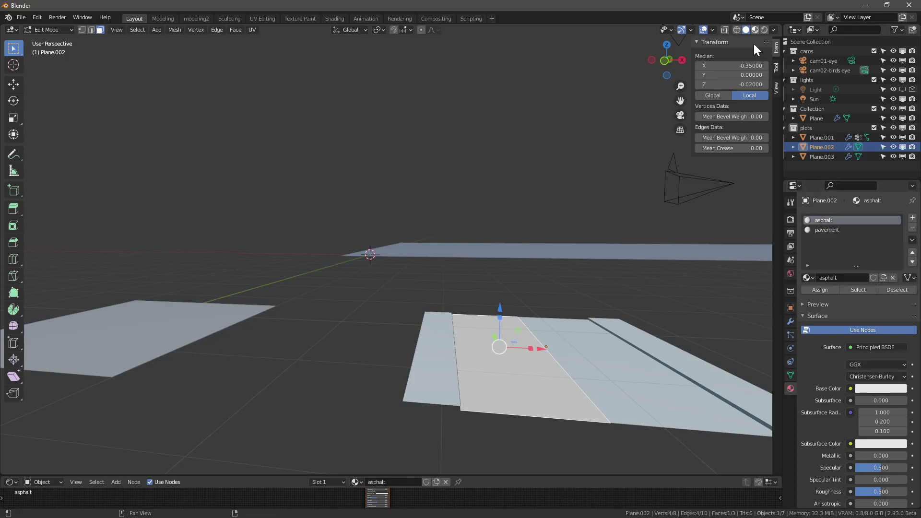
left_click(860, 388)
left_click(901, 290)
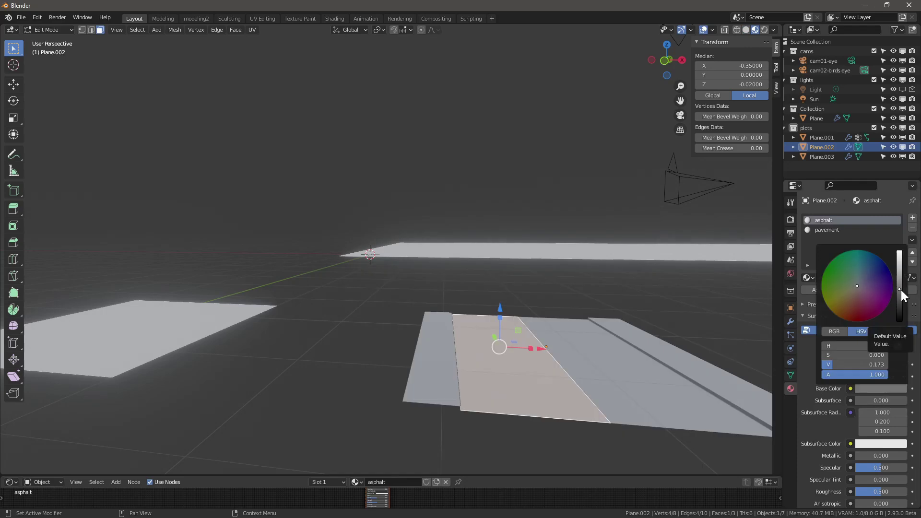
left_click(901, 293)
Assign the pavement material to the raised outer strip of the middle plot
left_click(830, 231)
left_click(434, 351)
middle_click_drag(436, 345, 408, 372)
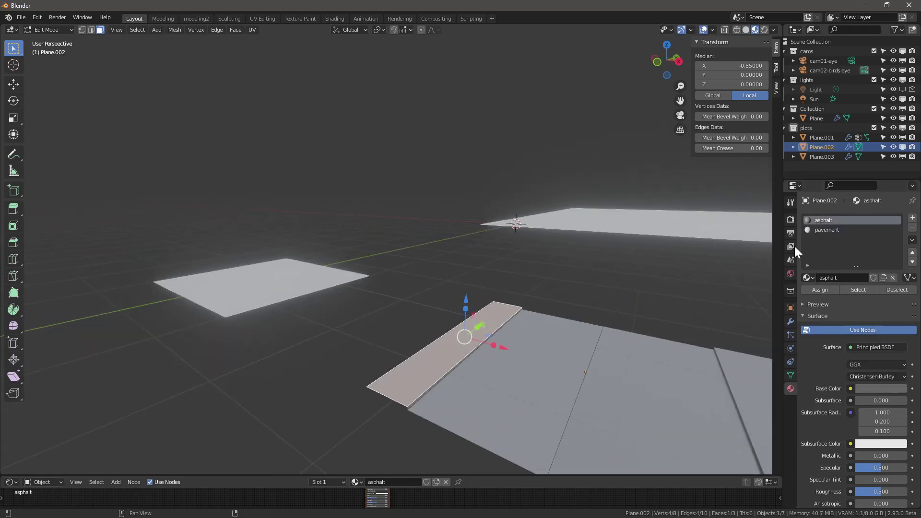
left_click(827, 231)
left_click(819, 290)
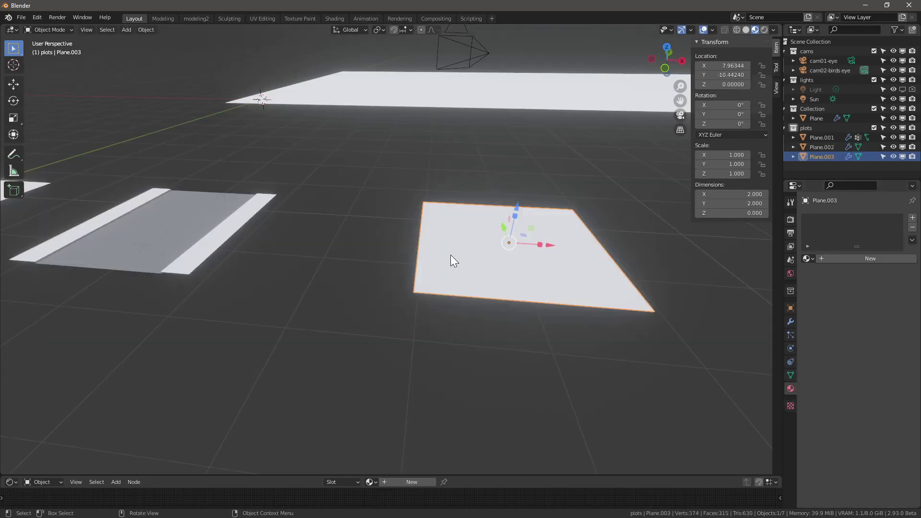
Add a centered loop cut across the third plot's half mesh and delete the face on the negative Y side
middle_click_drag(451, 254, 516, 251)
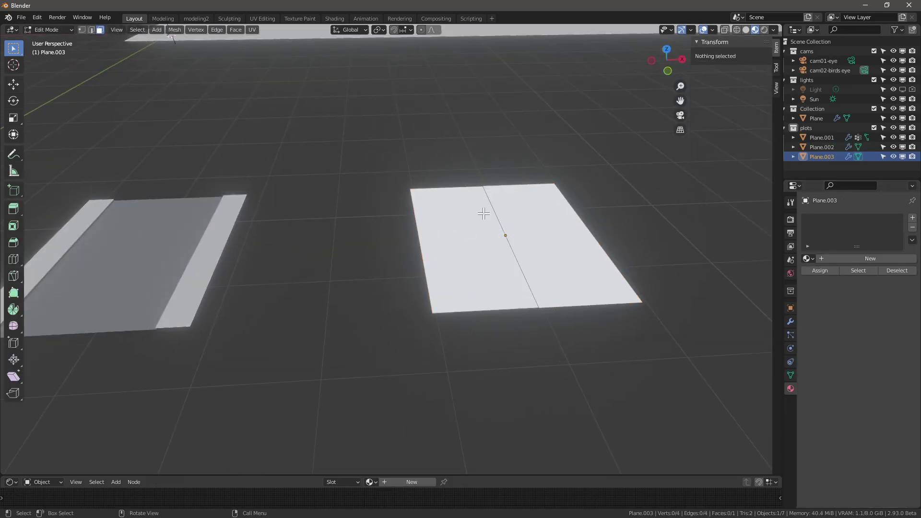
key("ctrl+r")
left_click(463, 253)
right_click(463, 254)
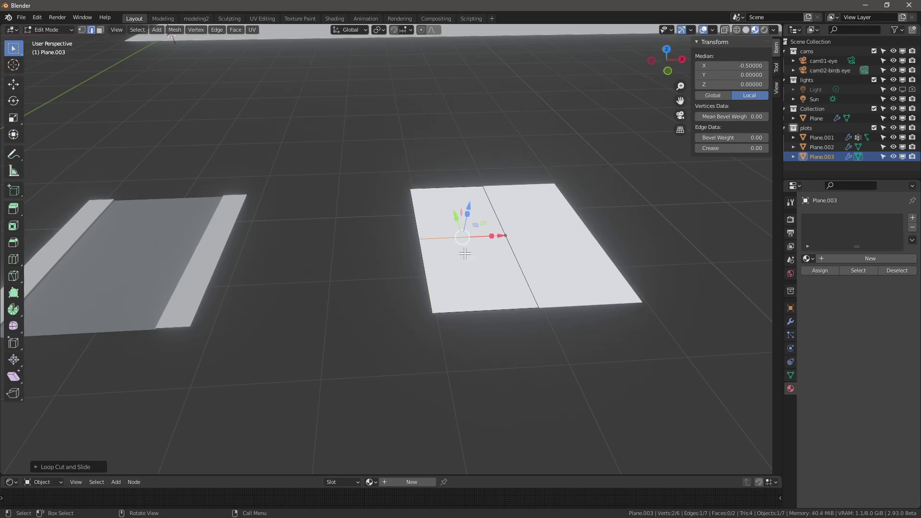
key("3")
left_click(476, 272)
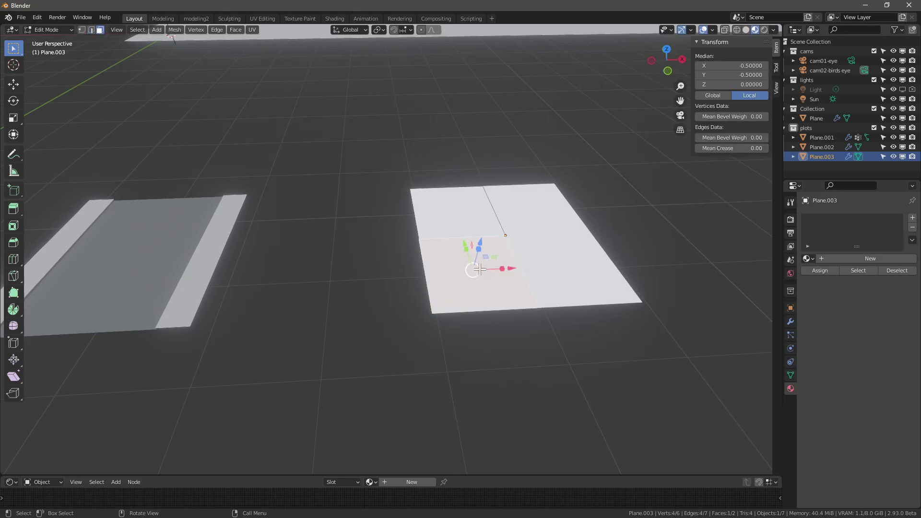
key("x")
left_click(484, 275)
key("Tab")
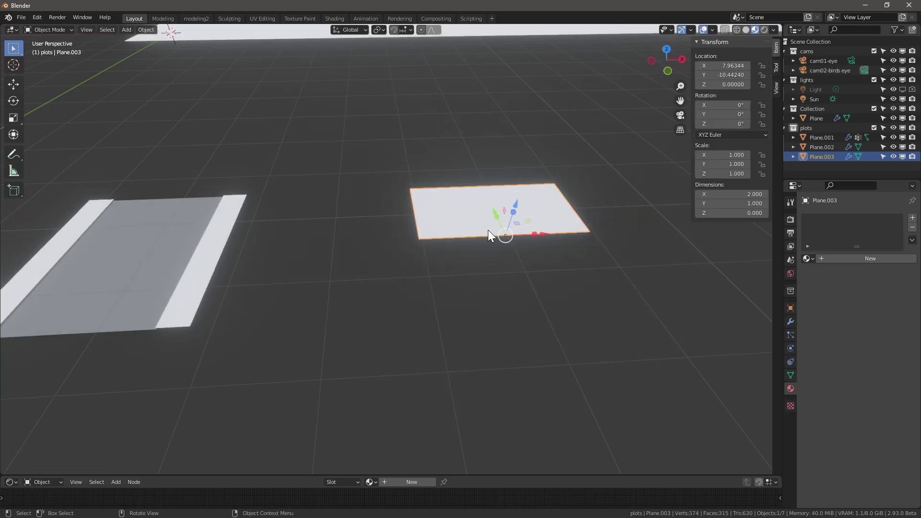
Enable the Y axis on the third plot's Mirror modifier alongside X and resume editing its mesh
left_click(790, 321)
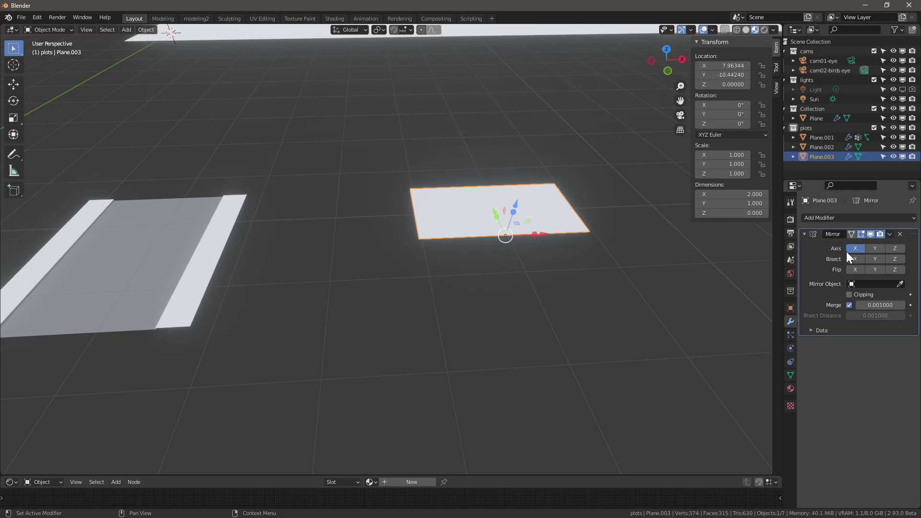
left_click(875, 248)
key("Tab")
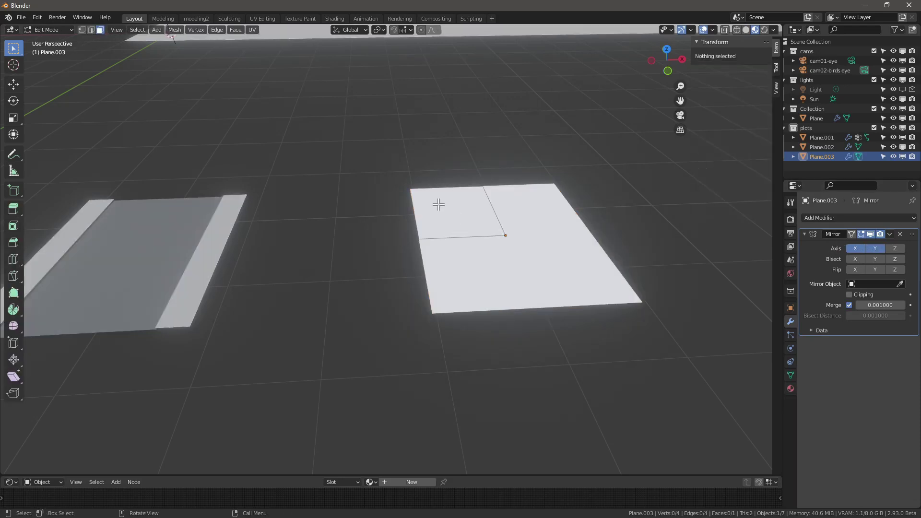
Extrude the third plot's outer corner vertex 0.3 m inward along X
scroll(399, 211, "up", 4)
key("grave")
left_click(392, 171)
scroll(394, 176, "up", 4)
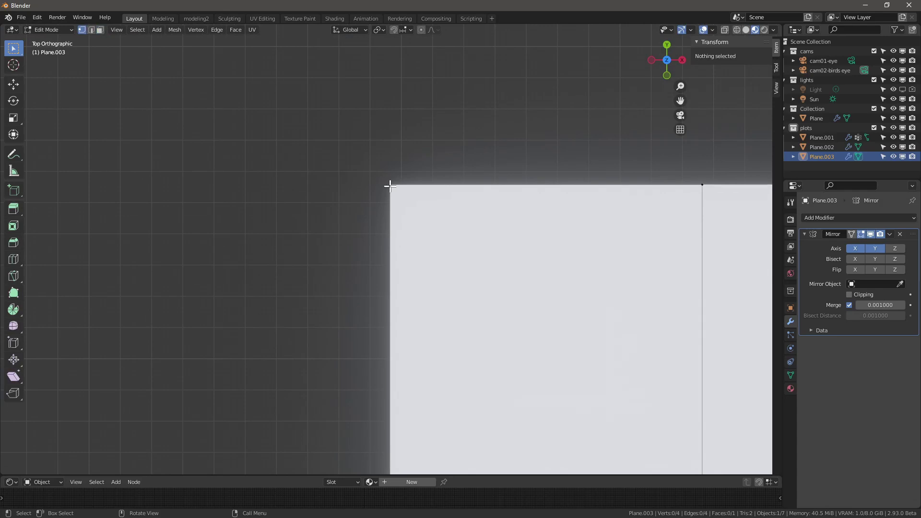
left_click(387, 179)
scroll(413, 226, "down", 4)
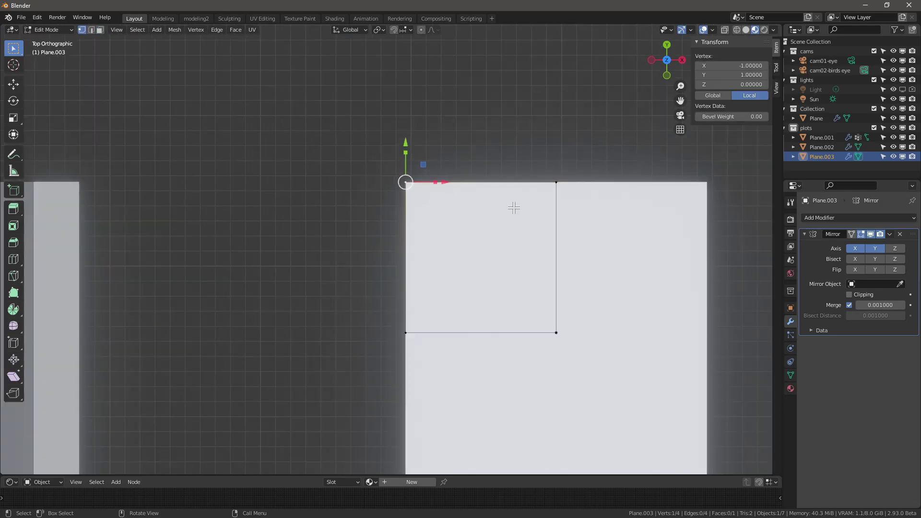
scroll(427, 194, "up", 2)
key("g")
type("x0.3")
key("Return")
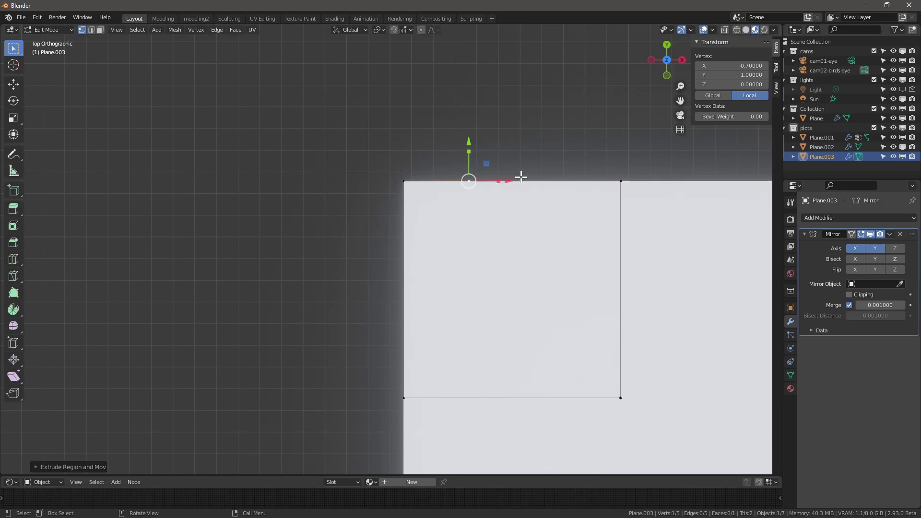
Extrude the new vertex and, with vertex snapping, lower it along Z to the bottom of the middle plot's curb
middle_click_drag(522, 178, 462, 183)
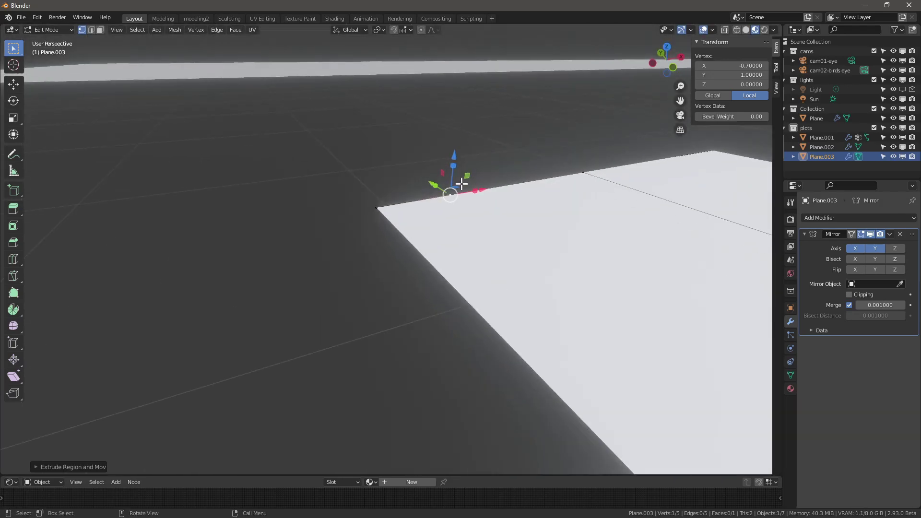
type("ez.")
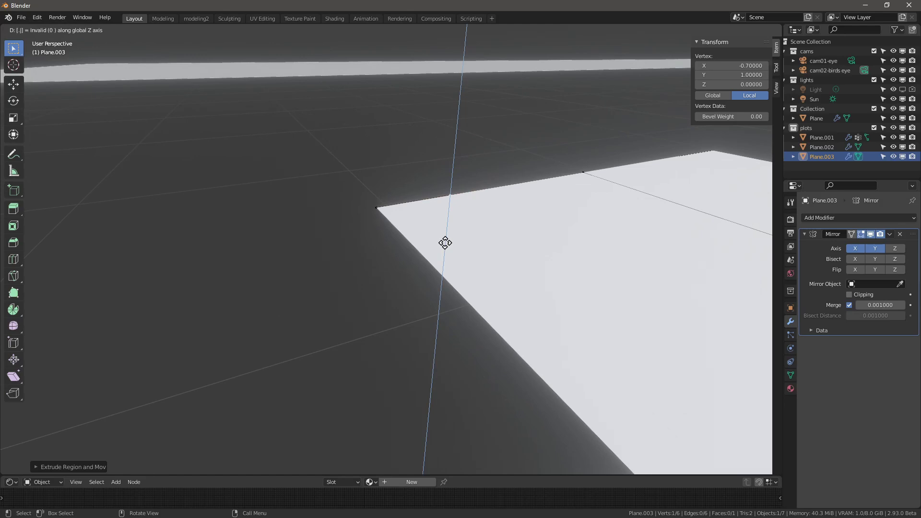
key("BackSpace")
key("Escape")
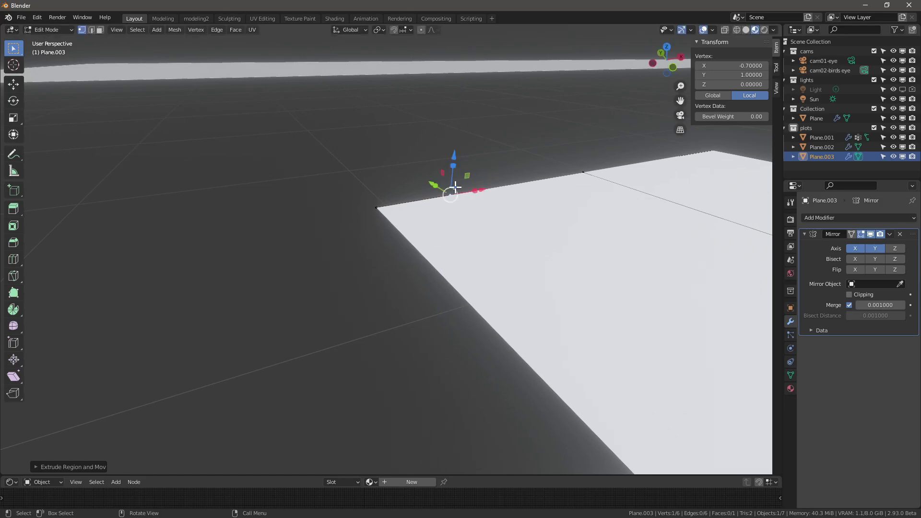
scroll(452, 189, "down", 1)
left_click(405, 30)
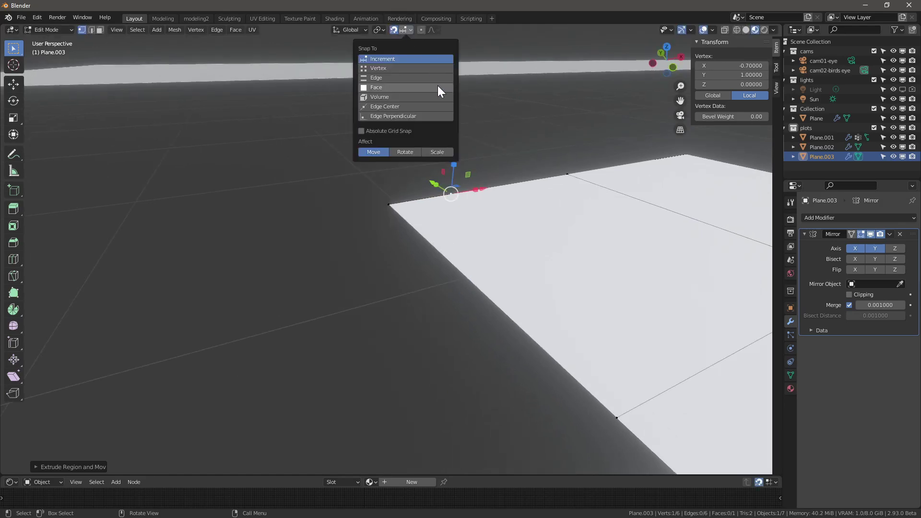
left_click(387, 66)
scroll(508, 212, "down", 5)
middle_click_drag(468, 220, 489, 180, "shift")
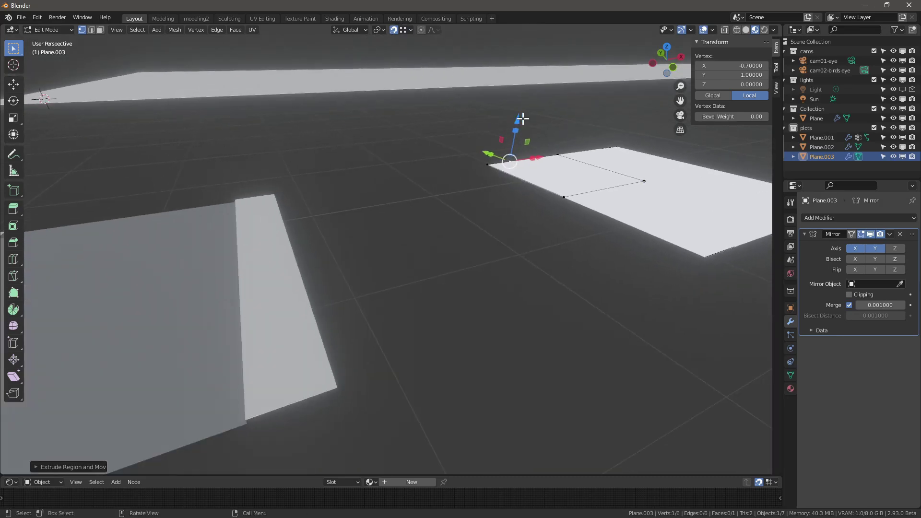
left_click_drag(520, 121, 251, 429)
Delete only the face of the third plot's quarter and remove its two outer edges
scroll(507, 173, "up", 4)
middle_click_drag(510, 194, 491, 232)
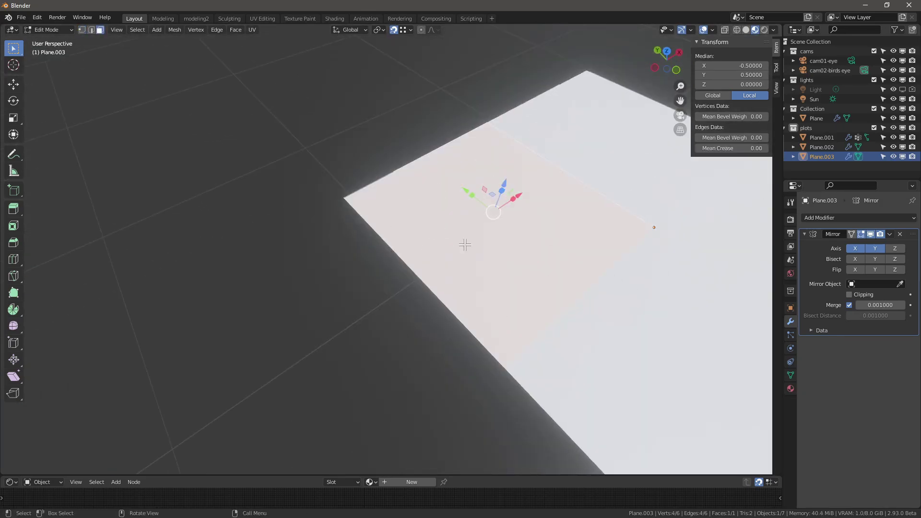
key("x")
left_click(425, 283)
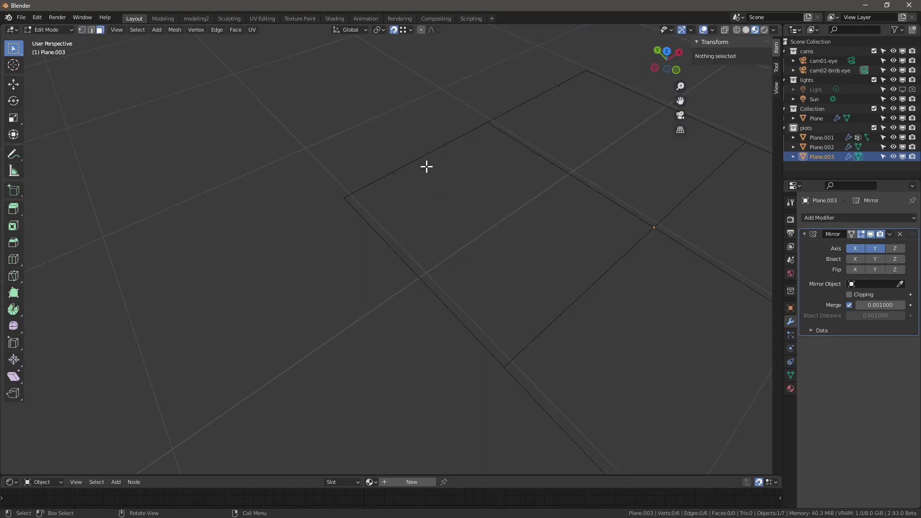
left_click(428, 150)
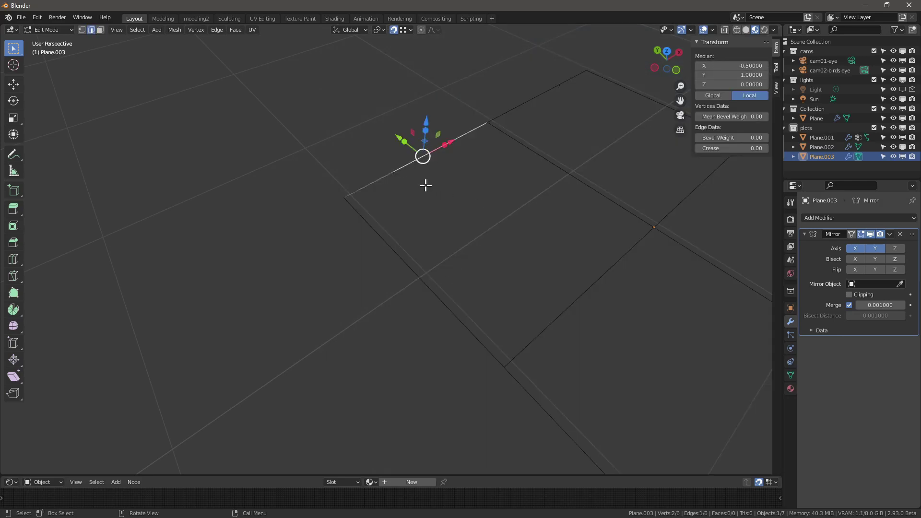
key("x")
left_click(415, 276)
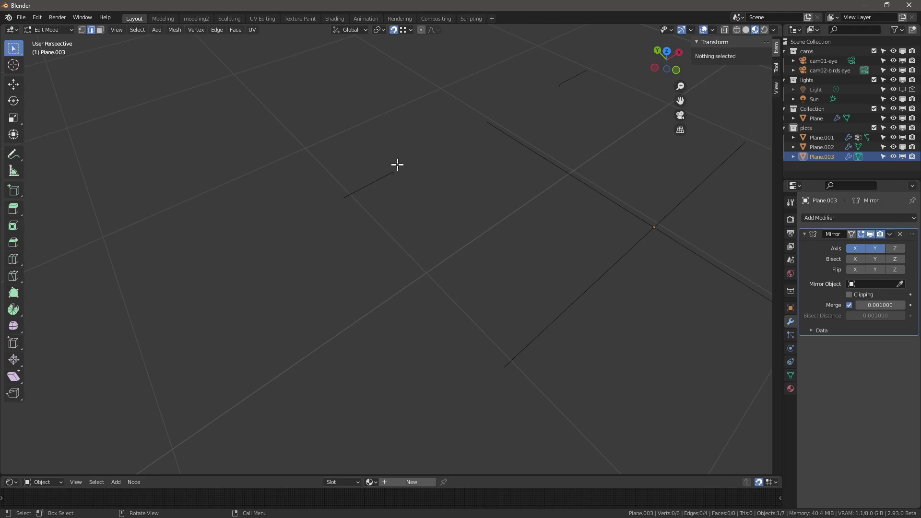
Snap the 3D cursor to the third plot's outer corner vertex
key("1")
left_click(341, 196)
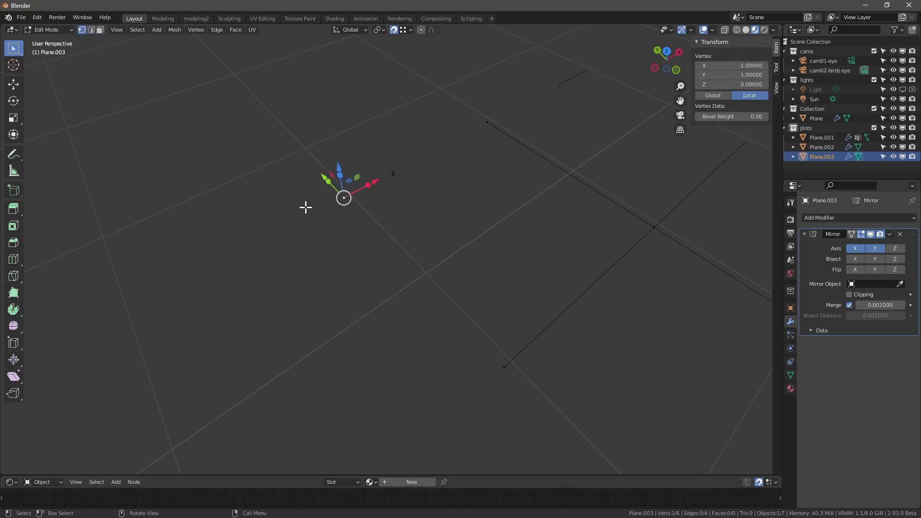
key("shift+s")
left_click(331, 252)
Enable X-ray, select the short vertical curb edge and Spin it 90° around the 3D cursor in 12 steps
key("KP_7")
key("g")
key("x")
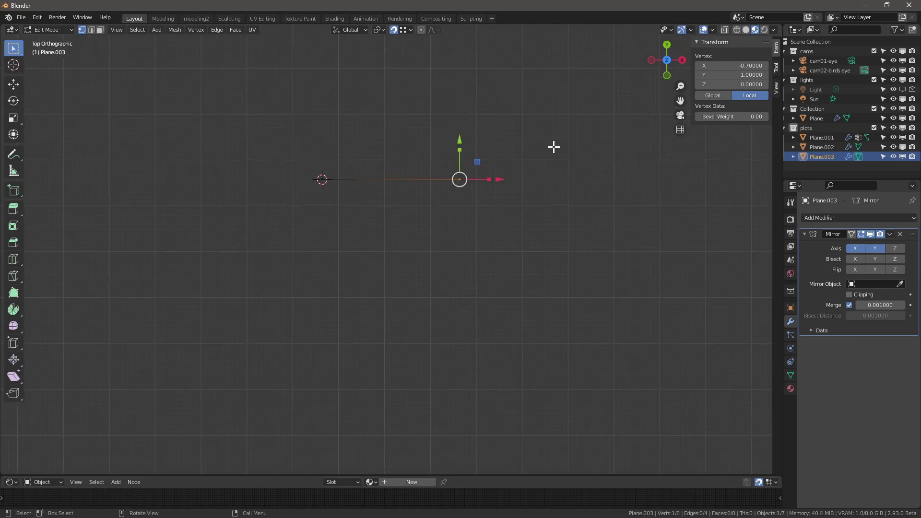
left_click(727, 29)
left_click_drag(407, 144, 530, 252)
left_click(14, 311)
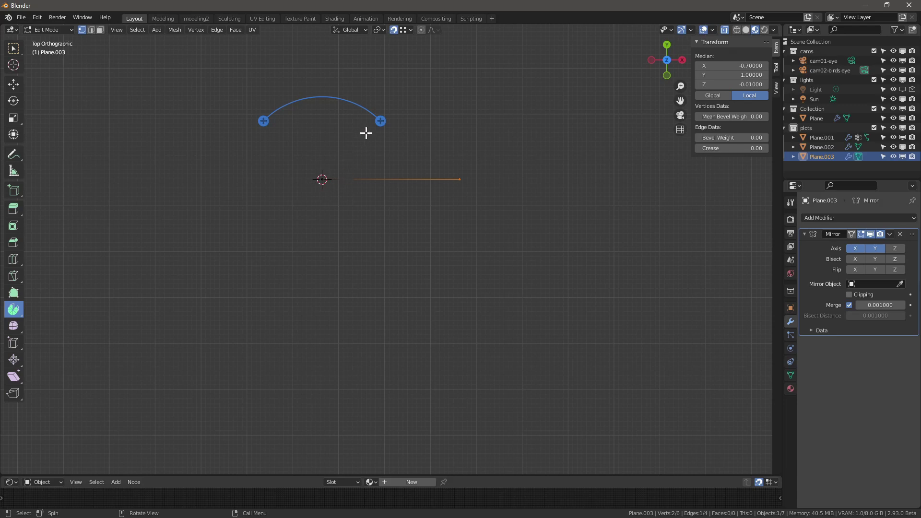
left_click_drag(387, 140, 400, 252)
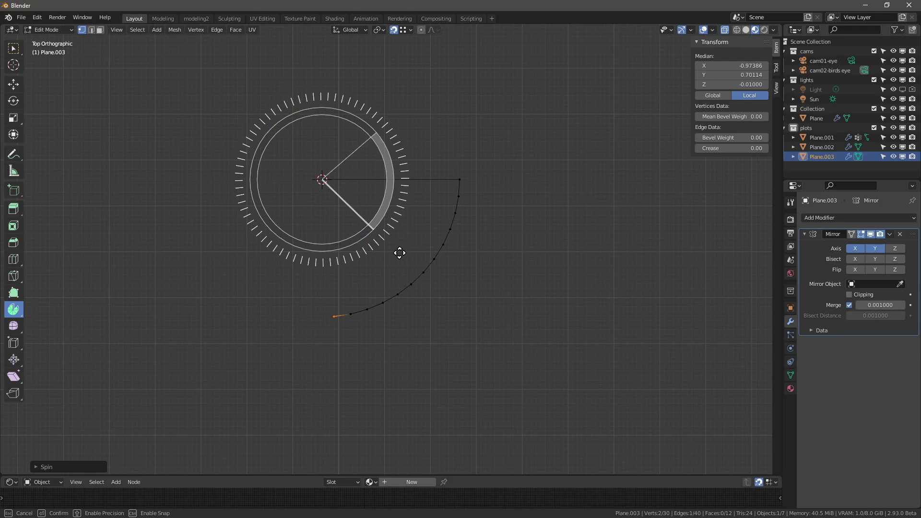
left_click_drag(399, 253, 416, 243)
scroll(372, 217, "down", 5)
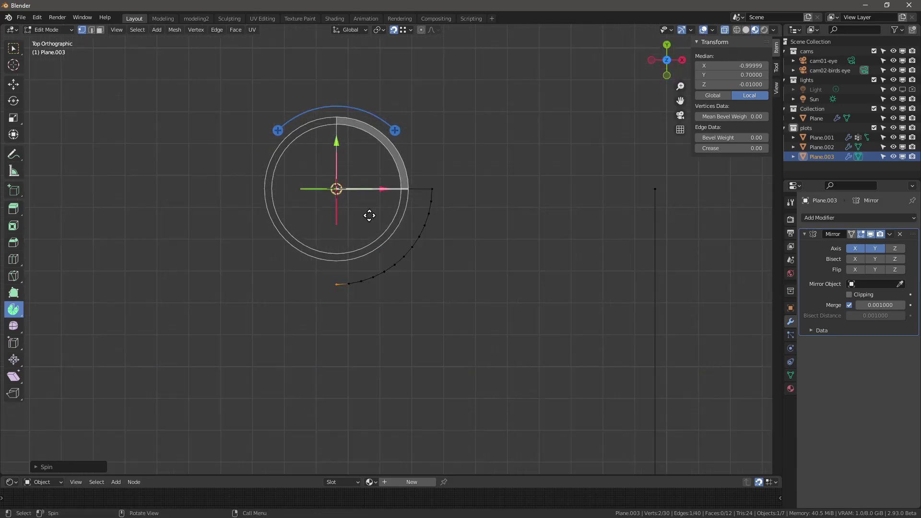
left_click(44, 467)
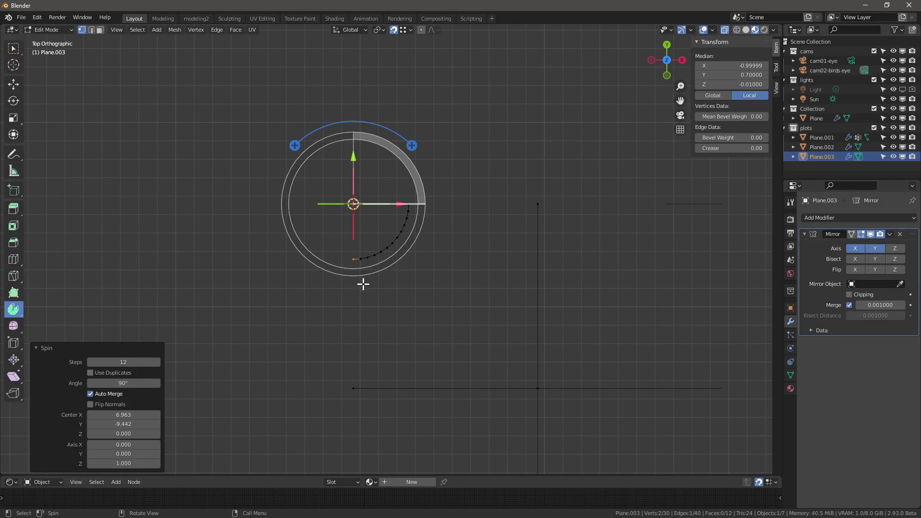
Fill the quarter-circle top of the corner pavement between the curb's upper arc and the corner edge
middle_click_drag(363, 284, 342, 191)
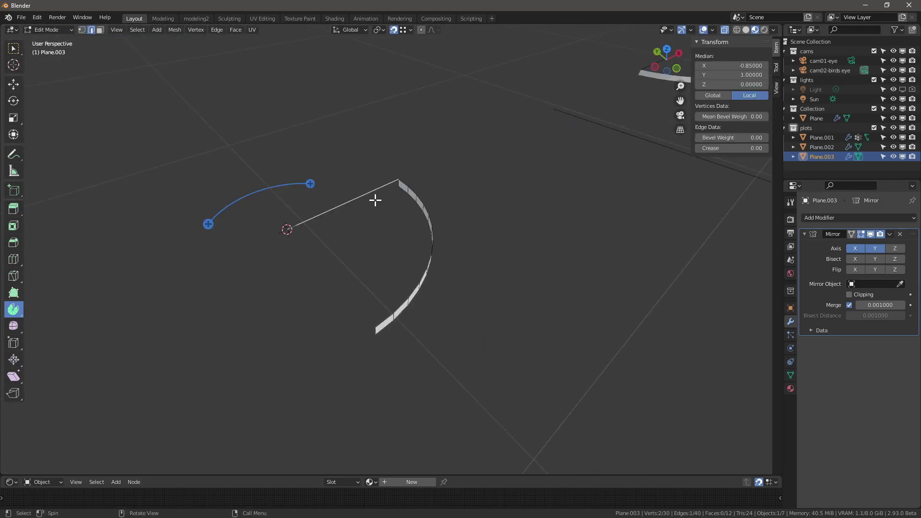
left_click(383, 321, "shift")
left_click(383, 318)
left_click(383, 319, "alt")
left_click(313, 217, "shift")
key("f")
key("alt+a")
Select the two inner edges meeting at the plot's center and set their local Z position to -0.02 m
middle_click_drag(391, 267, 374, 286)
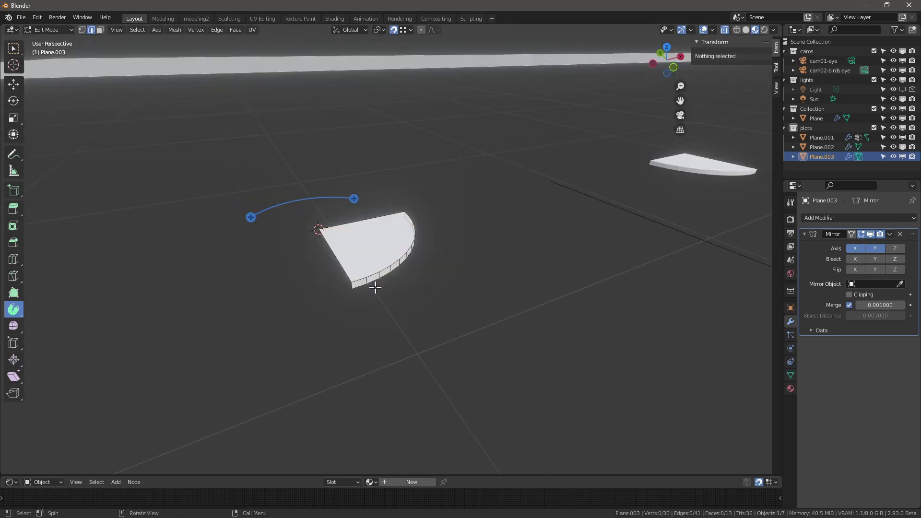
left_click(372, 283, "alt")
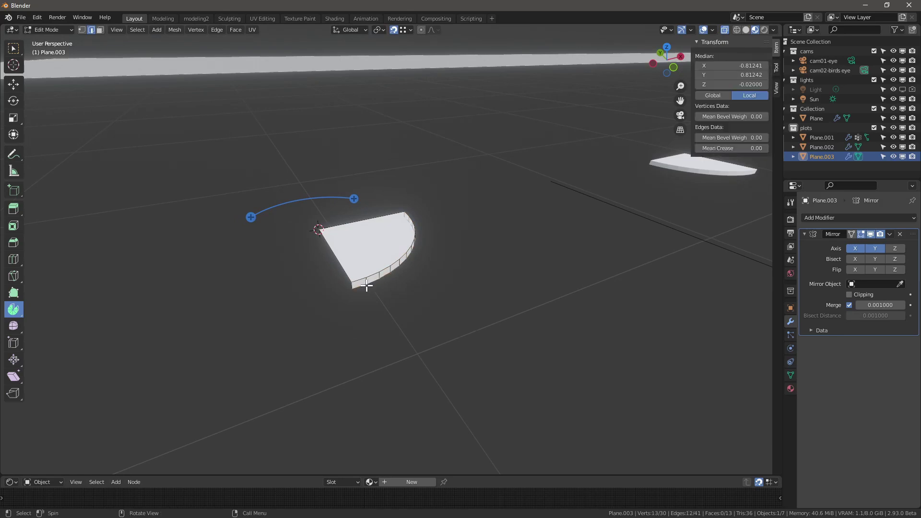
middle_click_drag(373, 283, 613, 272)
left_click(618, 282, "alt")
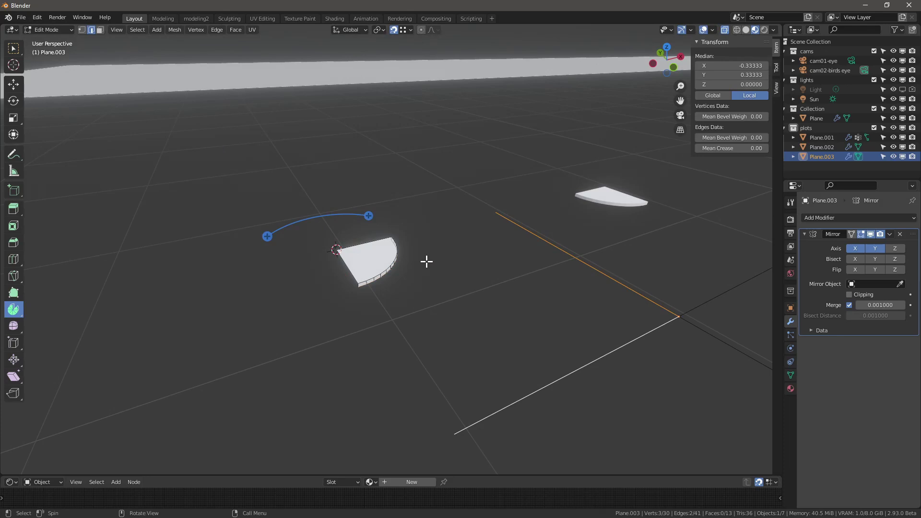
key("alt+a")
left_click(603, 275)
left_click(623, 339, "shift")
left_click(732, 85)
type("0.0")
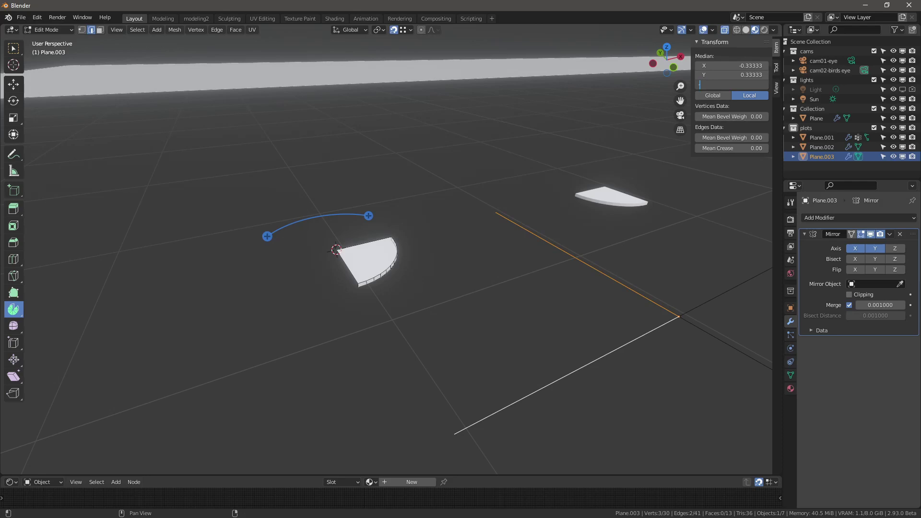
type("02")
key("Return")
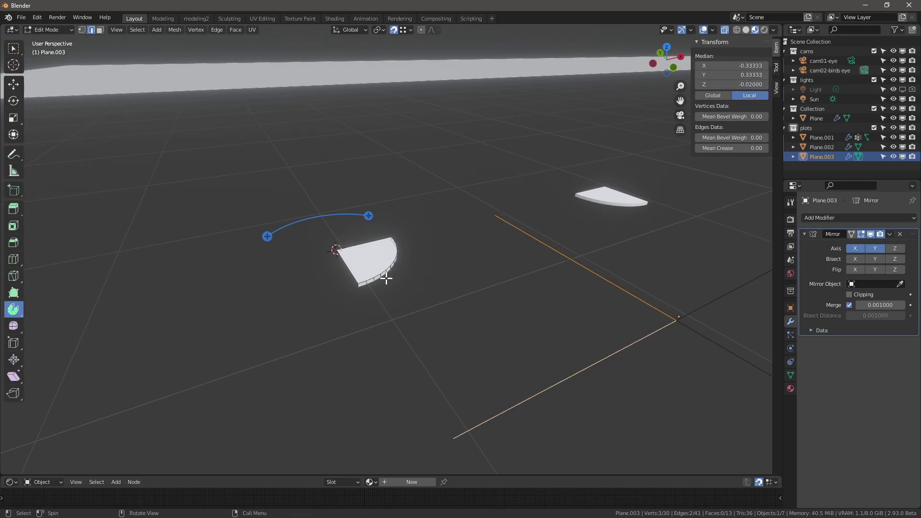
Add the curb's bottom arc to the selected inner edges and fill a road face between them
scroll(386, 278, "up", 3)
left_click(389, 251, "alt+shift")
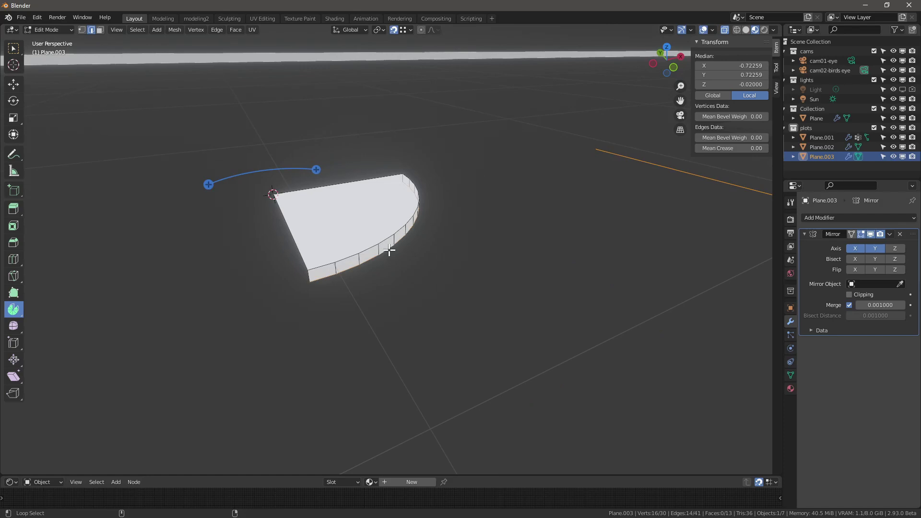
scroll(383, 272, "down", 6)
key("f")
scroll(449, 304, "down", 2)
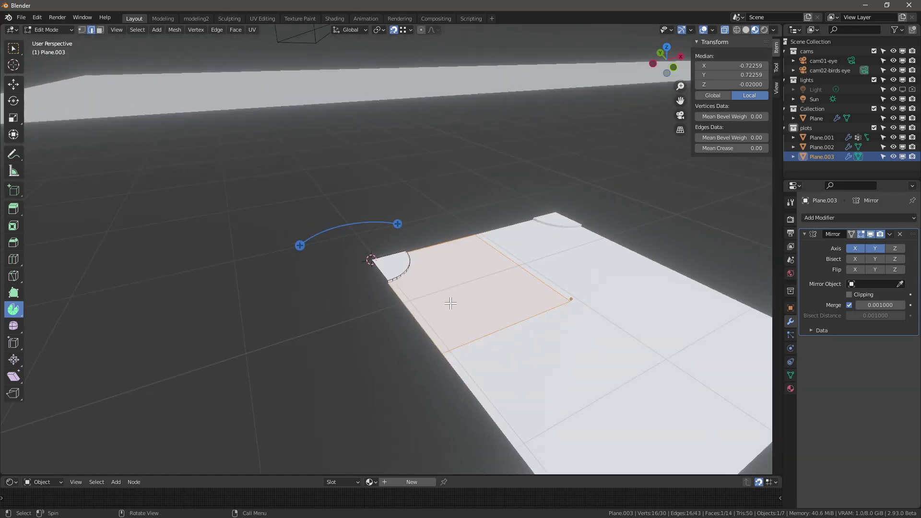
Add two material slots to the third plot, using the existing asphalt and pavement materials
key("alt+a")
left_click(791, 388)
left_click(913, 218)
left_click(809, 259)
left_click(755, 273)
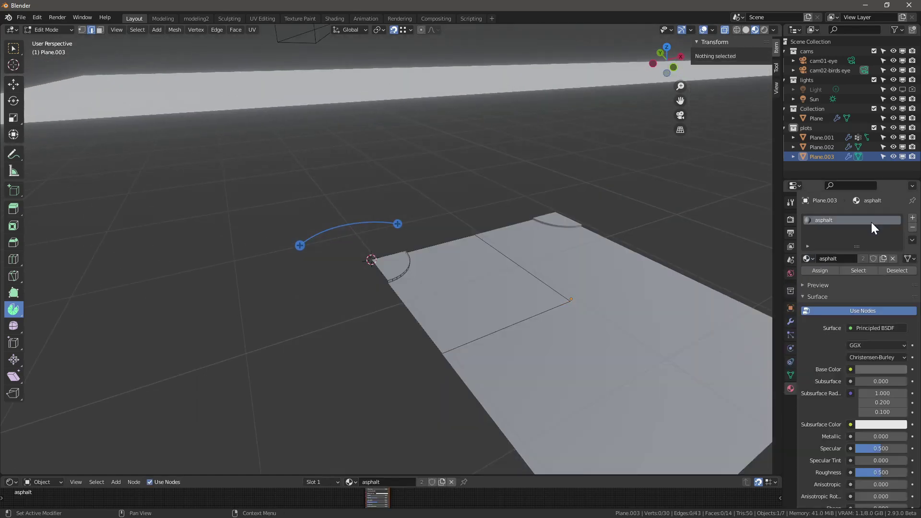
left_click(912, 218)
left_click(806, 278)
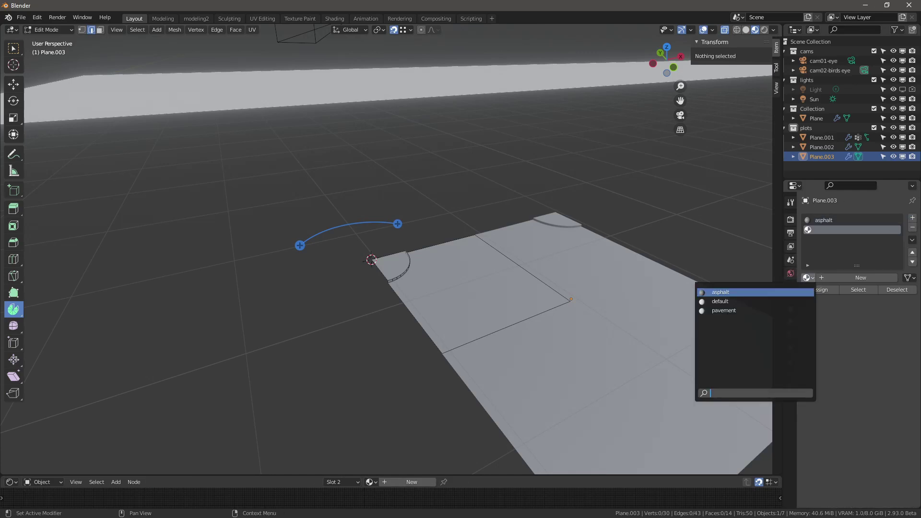
left_click(763, 310)
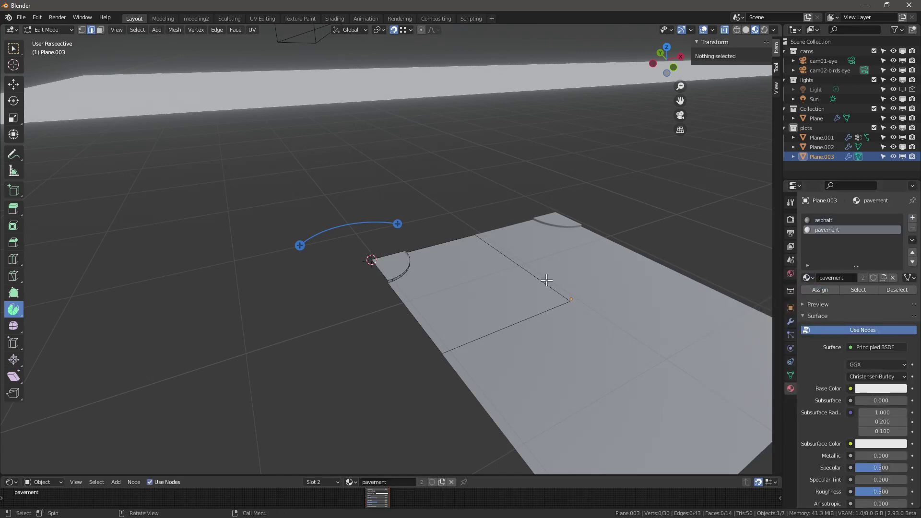
Assign the pavement material to the third plot's quarter-circle corner top and its curb faces
scroll(394, 269, "up", 2)
scroll(382, 257, "up", 1)
left_click(385, 247)
key("3")
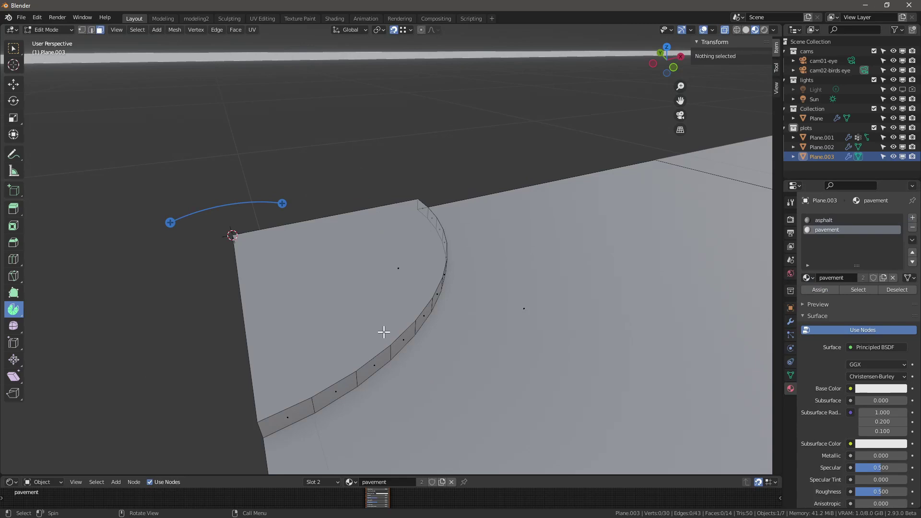
left_click(374, 267)
left_click(415, 321, "alt+shift")
scroll(503, 295, "down", 14)
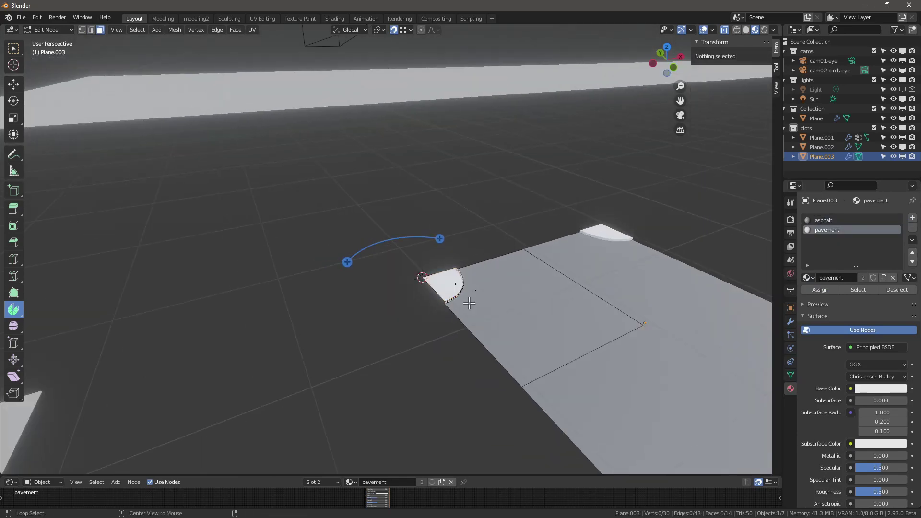
key("Tab")
middle_click_drag(403, 308, 527, 264)
scroll(580, 261, "down", 1)
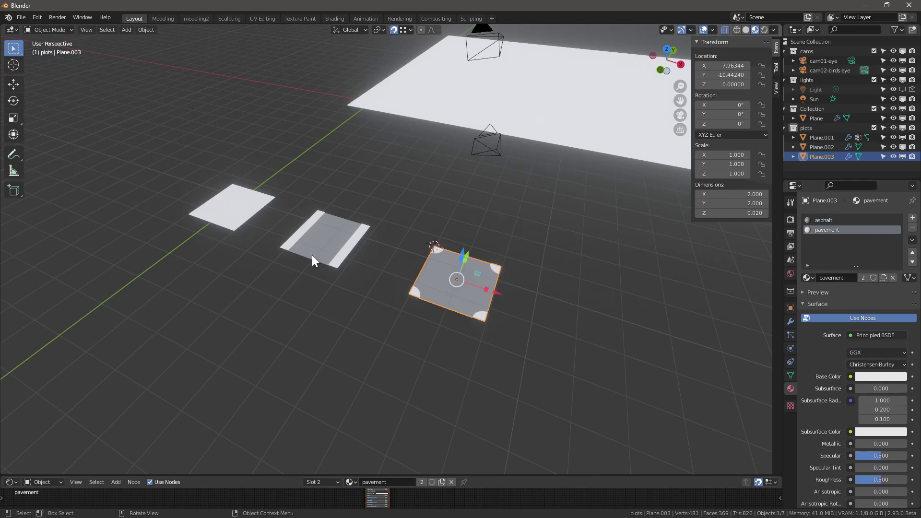
Duplicate the straight road plot about 8.1 m along X, placing the copy beyond the intersection plot
left_click(332, 237)
scroll(332, 237, "up", 3)
key("Tab")
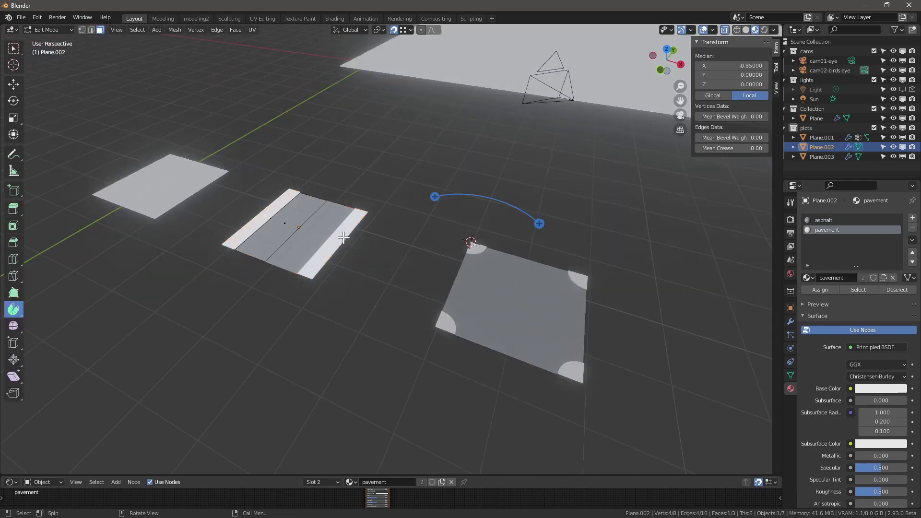
key("Tab")
key("grave")
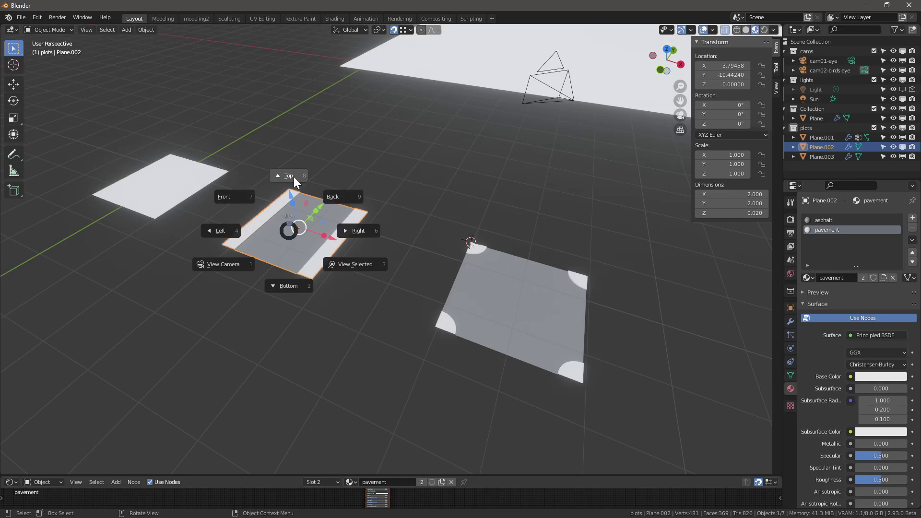
left_click(294, 177)
scroll(295, 244, "down", 4)
key("shift+d")
key("shift+x")
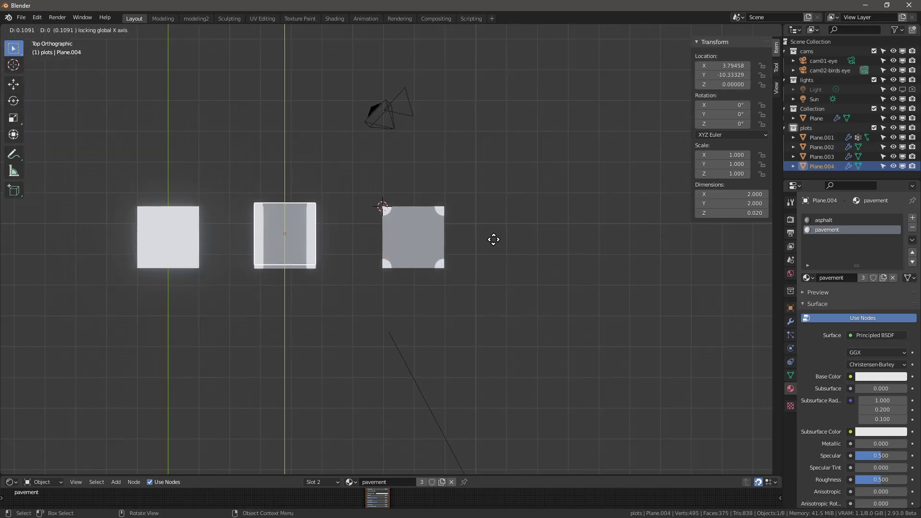
left_click(565, 231)
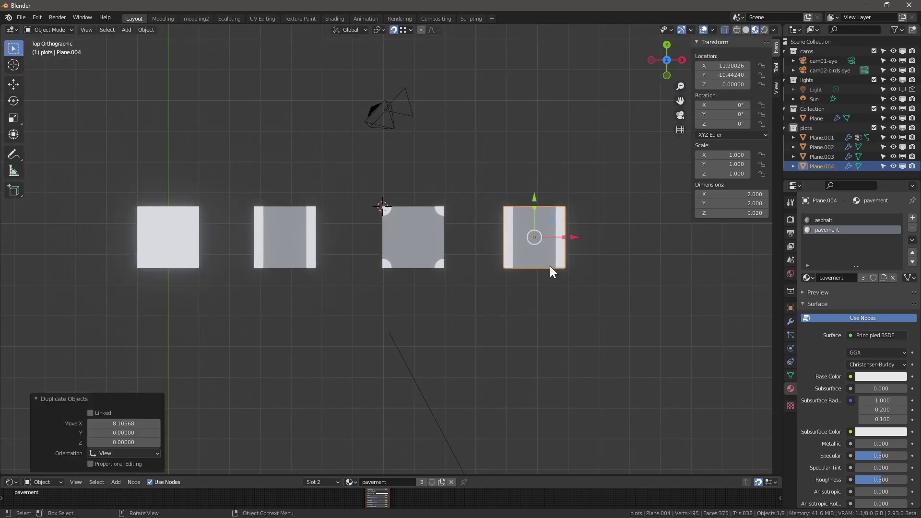
Rotate all of the duplicated road plot's mesh 90° around Z in Edit Mode
key("Tab")
key("a")
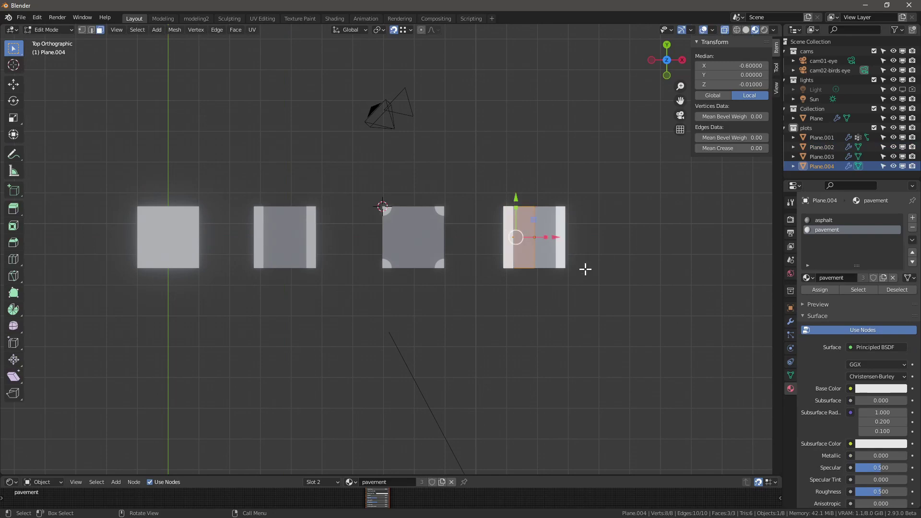
type("rz90")
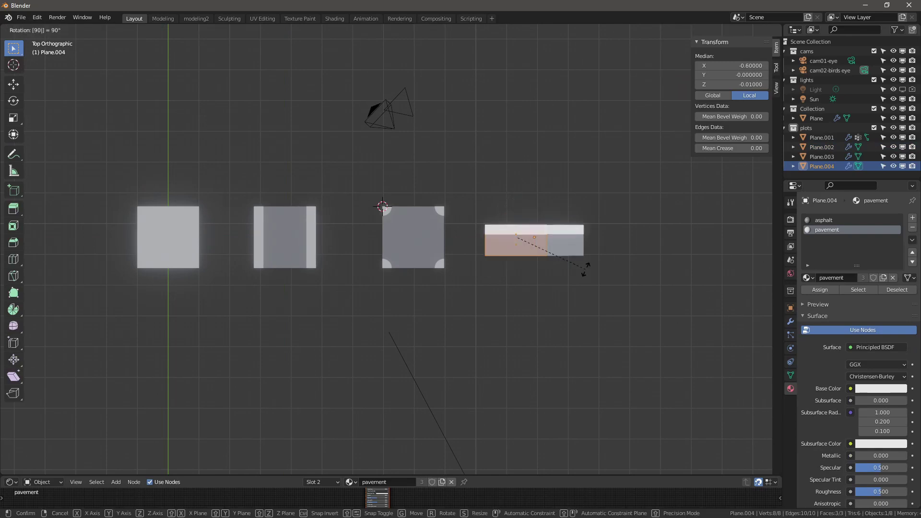
key("Return")
scroll(585, 269, "up", 8)
scroll(434, 323, "down", 7)
middle_click_drag(564, 317, 545, 269)
scroll(548, 276, "up", 5)
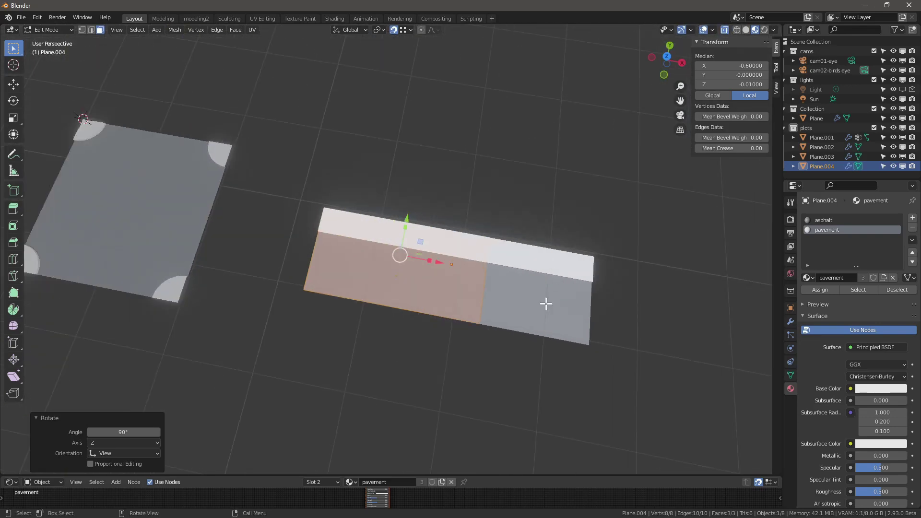
middle_click_drag(458, 284, 405, 330)
key("Tab")
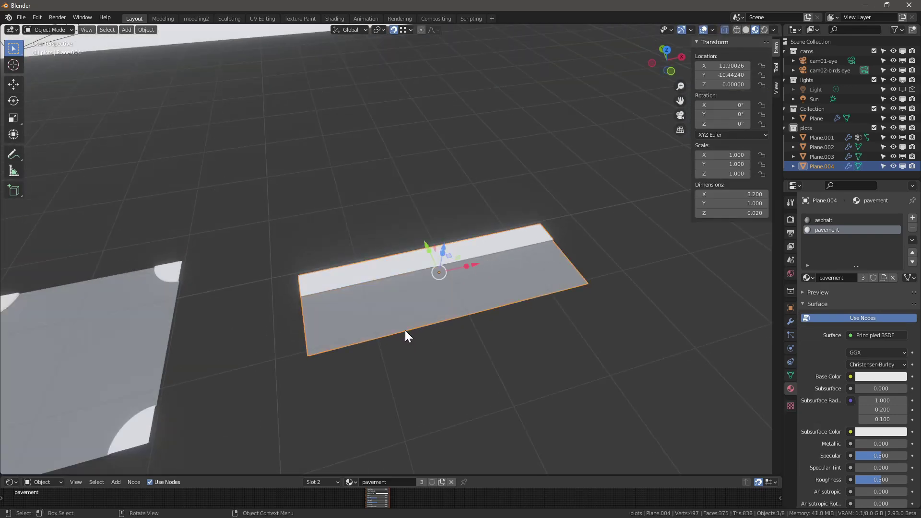
Switch the rotated plot's Mirror modifier from the X axis to the Y axis
left_click(791, 320)
left_click(857, 248)
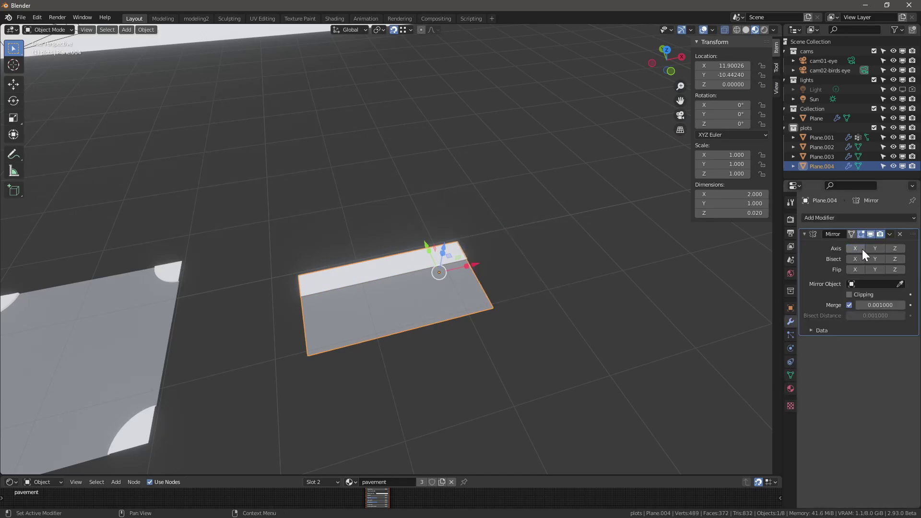
left_click(875, 247)
Select the outer asphalt edge opposite the pavement strip and snap the 3D cursor to it
middle_click_drag(426, 321, 498, 323)
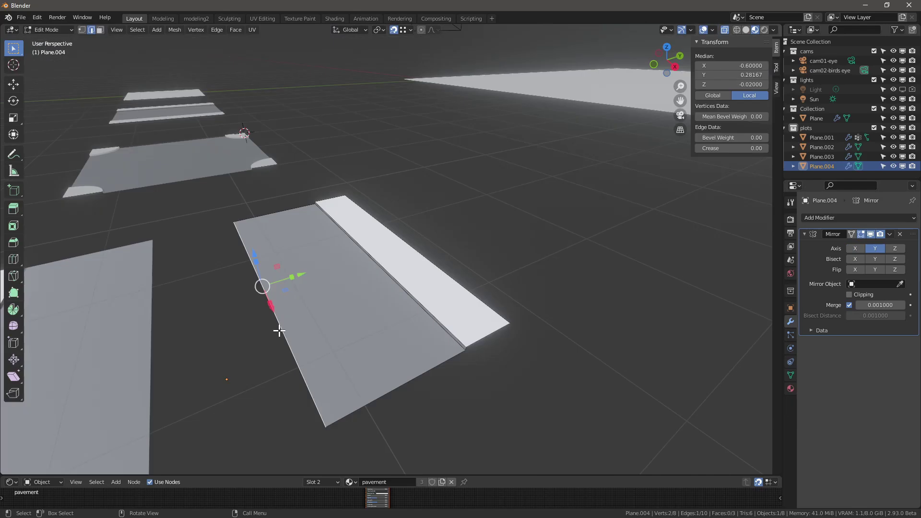
middle_click_drag(280, 331, 263, 301)
scroll(284, 298, "down", 4)
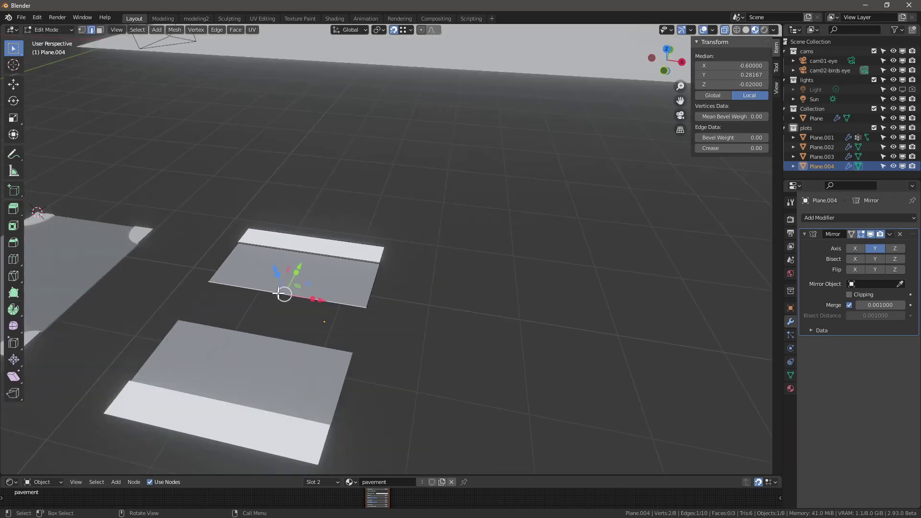
key("shift+s")
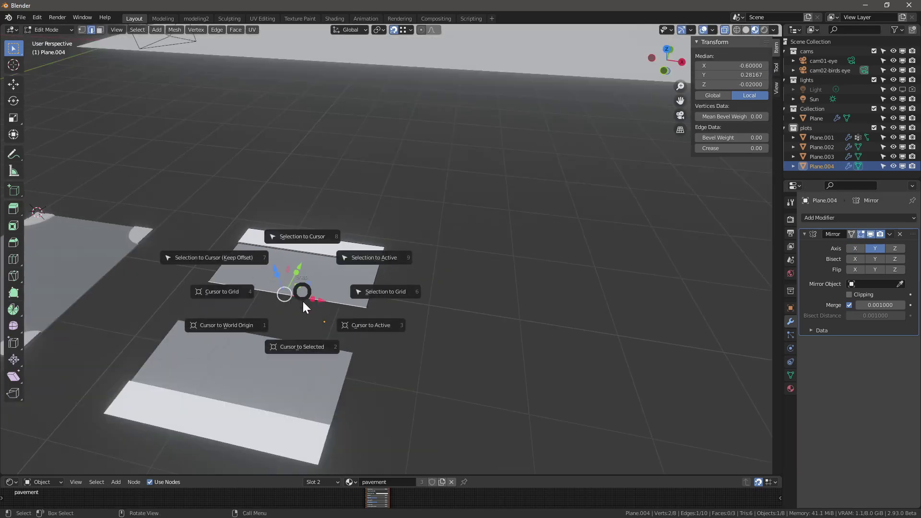
left_click(307, 347)
Set the rotated plot's origin to the 3D cursor so the mirrored halves meet along the road's center
key("Tab")
right_click(289, 275)
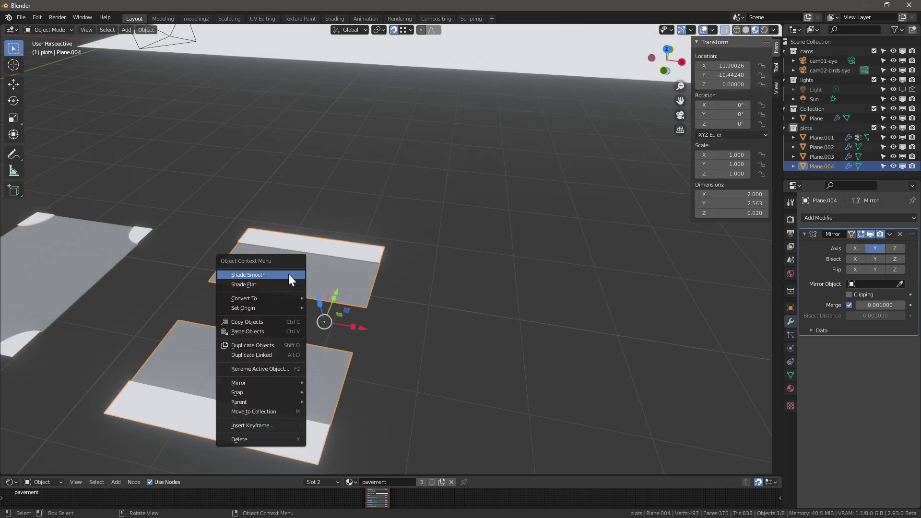
mouse_move(287, 298)
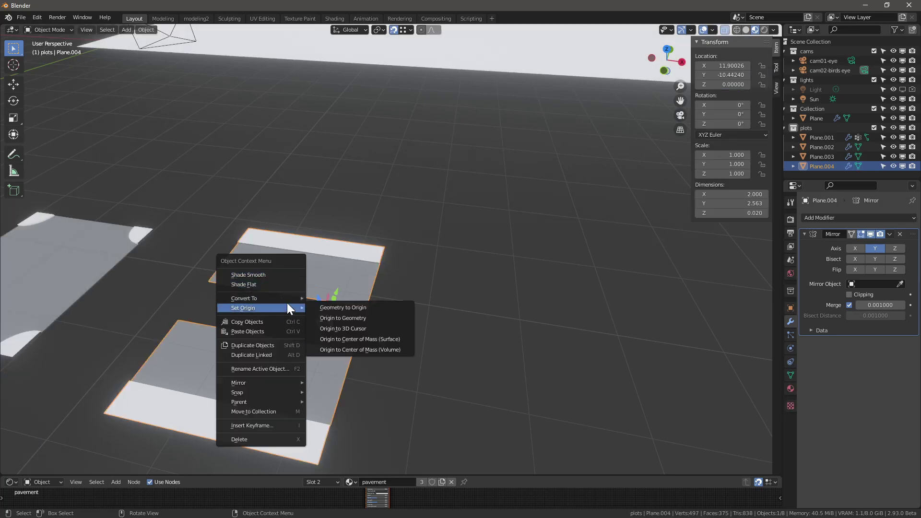
mouse_move(250, 307)
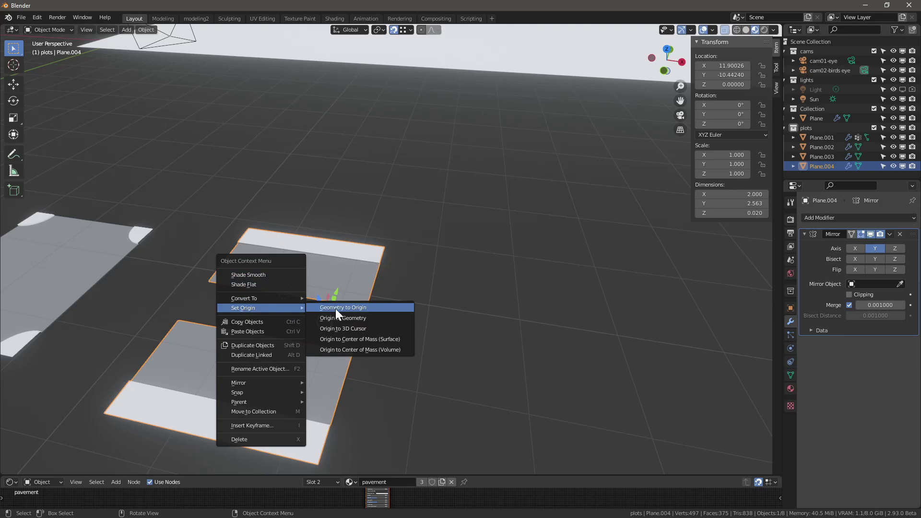
left_click(343, 324)
middle_click_drag(267, 316, 338, 300)
scroll(339, 301, "down", 6)
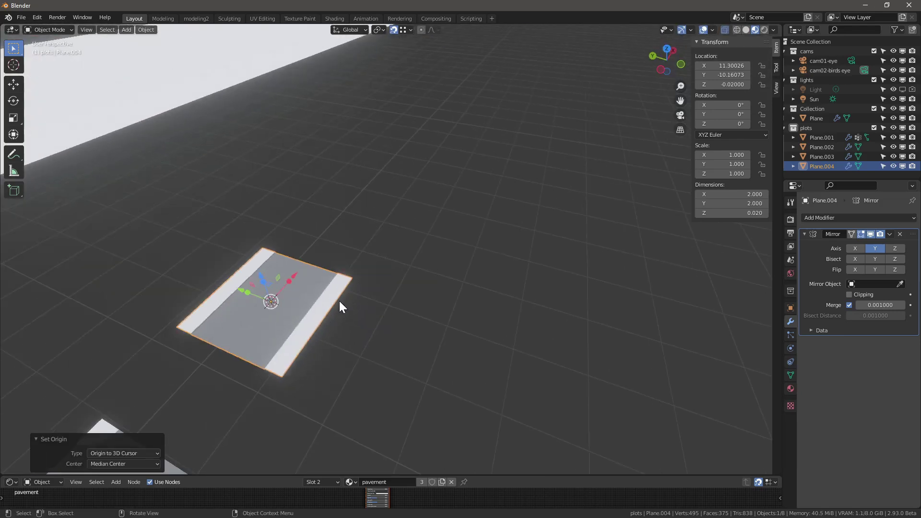
Move the rotated road plot about -0.4 m along Y to line it up with the other plots
middle_click_drag(265, 341, 114, 330)
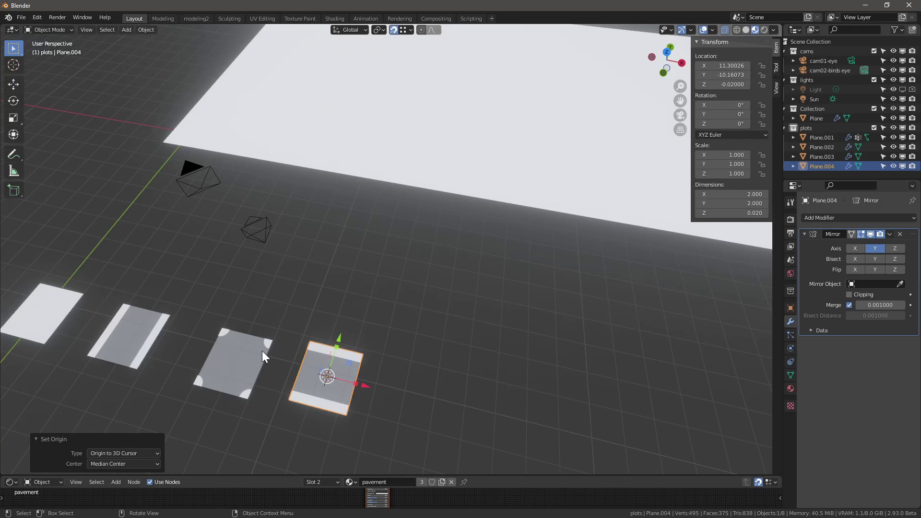
middle_click_drag(308, 371, 376, 371)
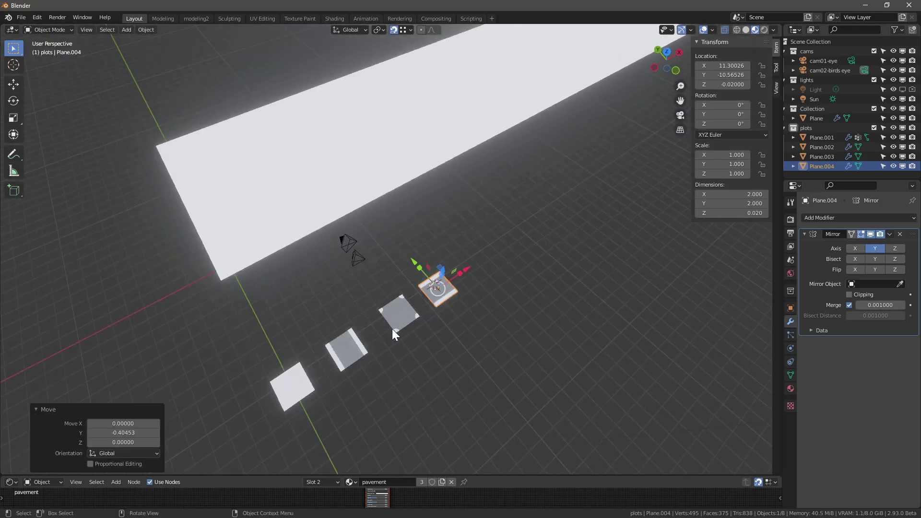
middle_click_drag(392, 329, 444, 244, "shift")
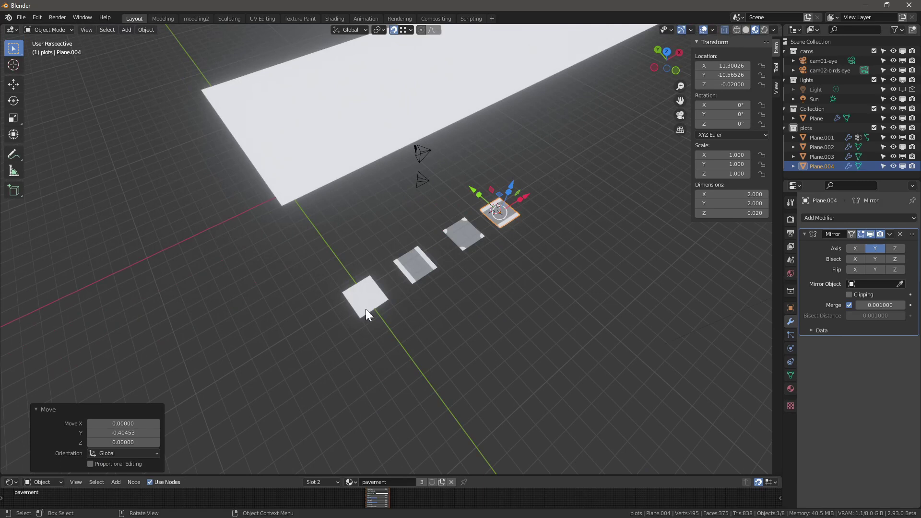
Duplicate the plain white plot and place the copy about 3.05 m away in the negative X direction
middle_click_drag(373, 298, 364, 312)
left_click(368, 285)
middle_click_drag(443, 245, 369, 282)
key("shift+d")
key("x")
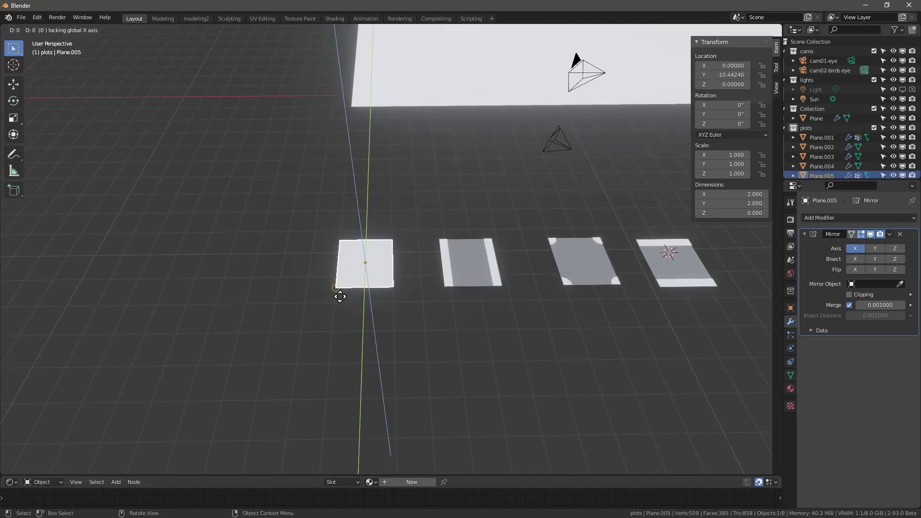
left_click(294, 284)
middle_click_drag(362, 240, 254, 271)
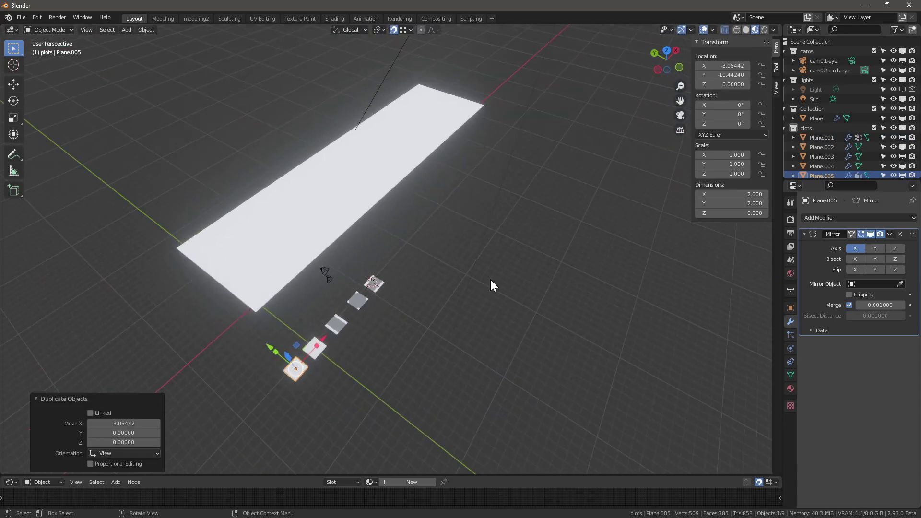
Rename the large arrayed plane as grid
scroll(813, 137, "down", 1)
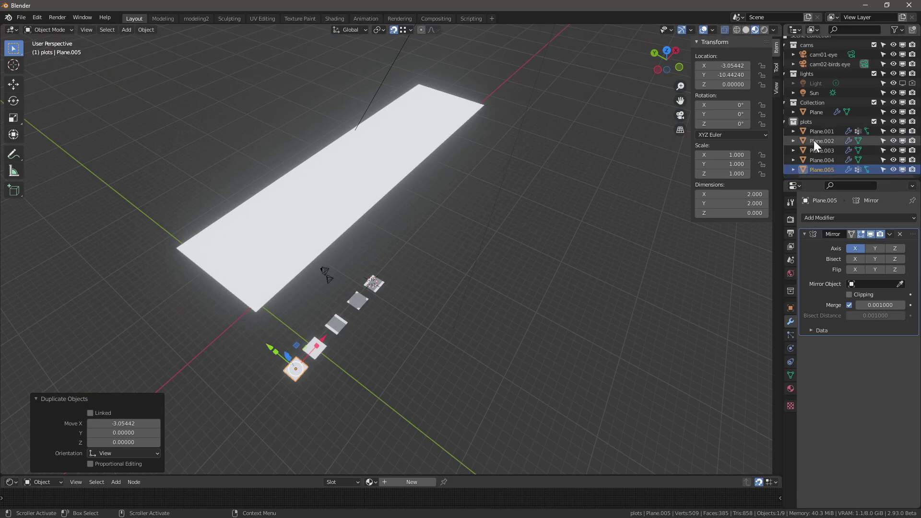
left_click(318, 184)
double_click(816, 112)
type("grid")
key("Return")
Enlarge the node editor area below the viewport and save the file as city01.blend
left_click_drag(542, 476, 541, 304)
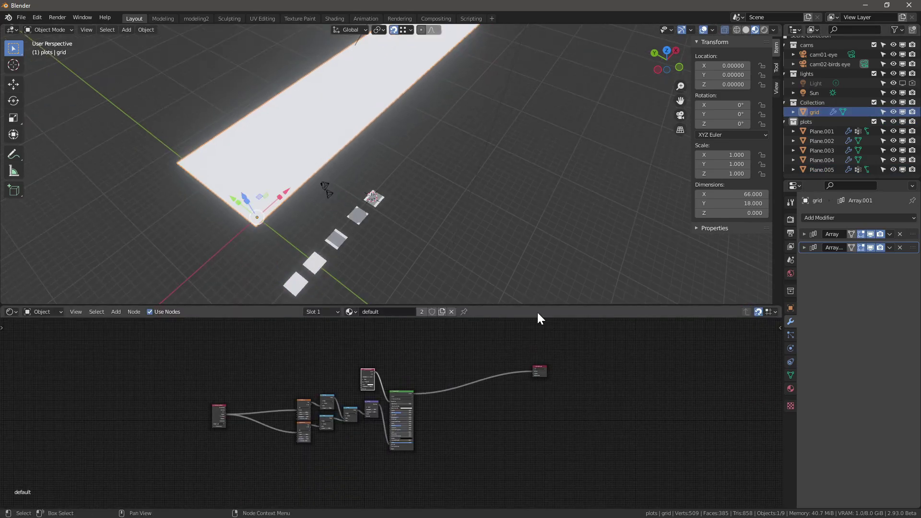
key("ctrl+s")
Change the shader editor to a Geometry Node Editor and create a new node tree for the grid
left_click(11, 312)
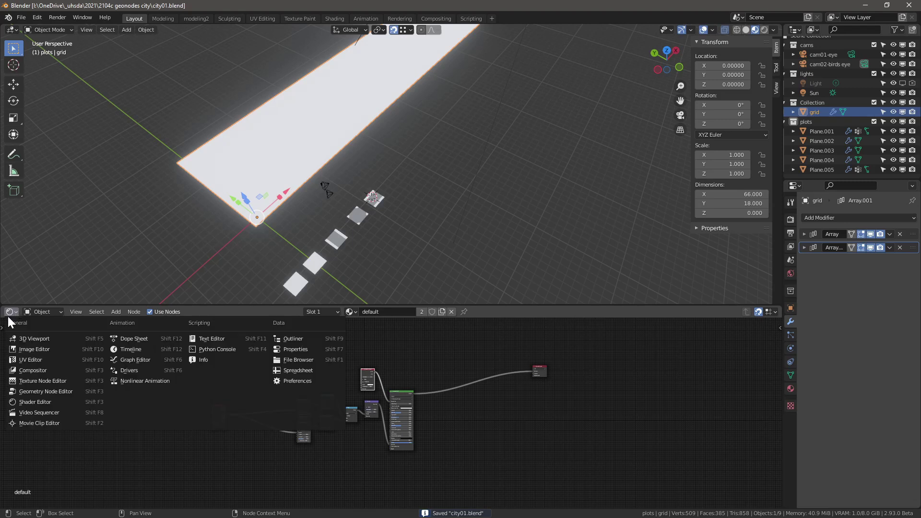
left_click(22, 392)
left_click(385, 311)
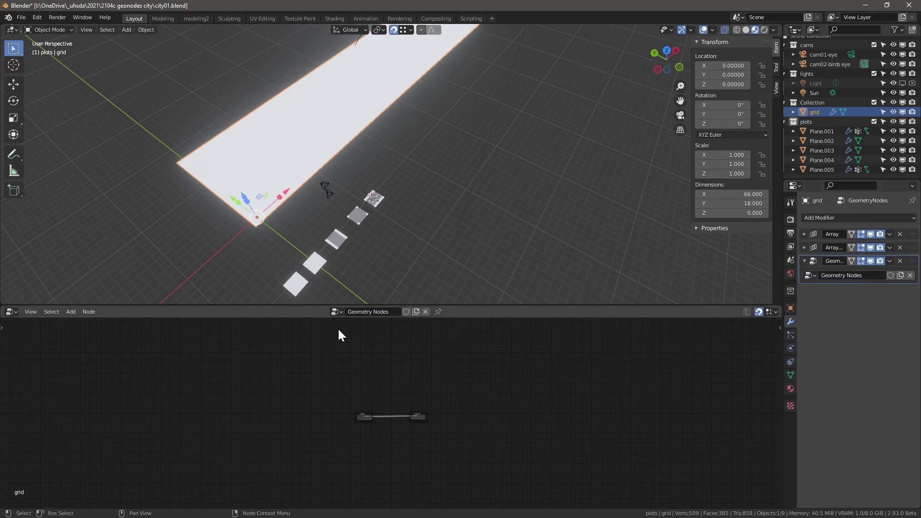
scroll(379, 408, "up", 5)
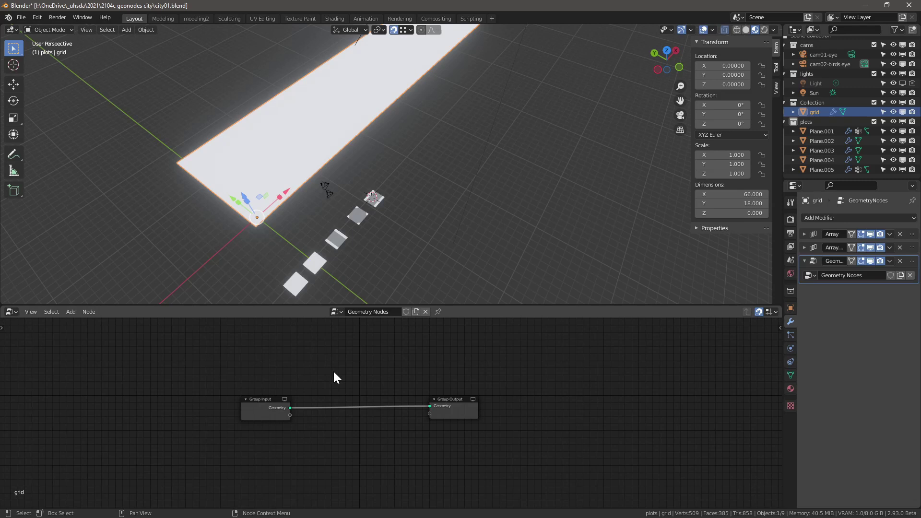
Add a Point Instance node on the link between Group Input and Group Output
key("shift+a")
mouse_move(317, 392)
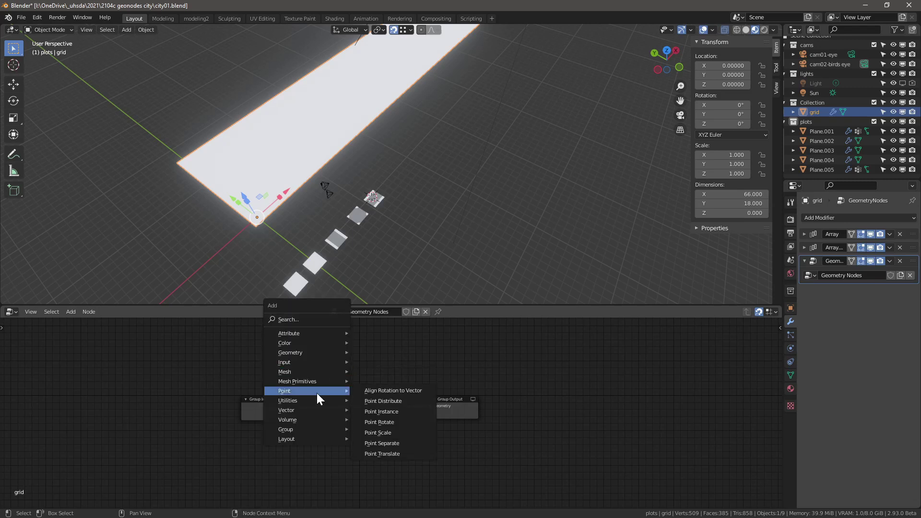
left_click(373, 411)
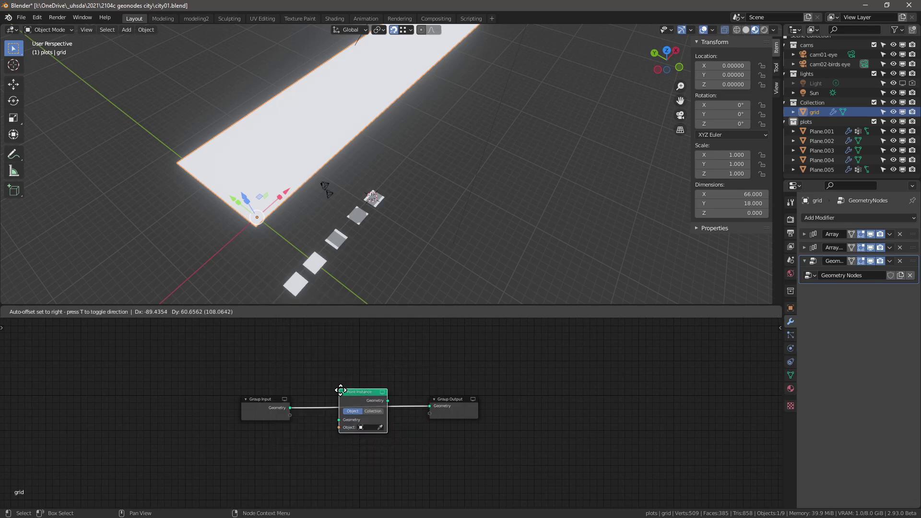
left_click(339, 389)
Make the Point Instance node use individual items of the plots collection, with Whole Collection turned off
scroll(363, 431, "up", 3)
left_click(376, 394)
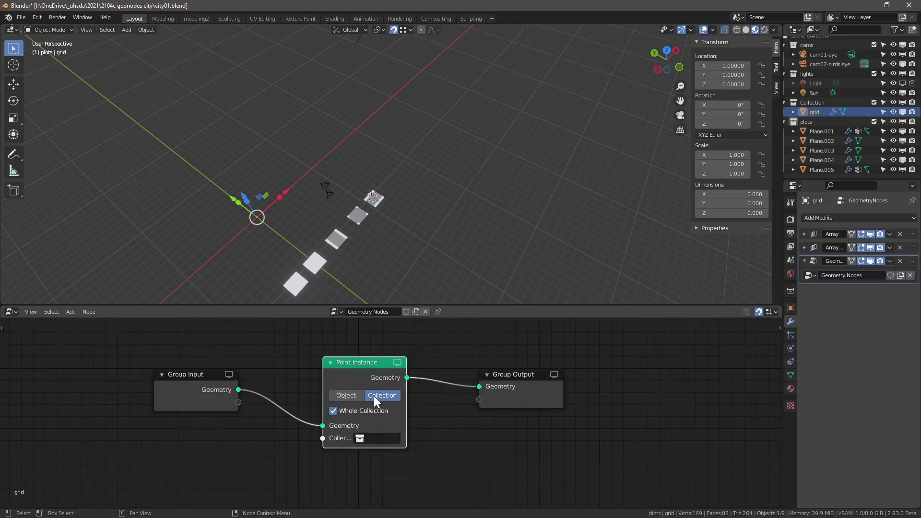
left_click(333, 411)
left_click(370, 437)
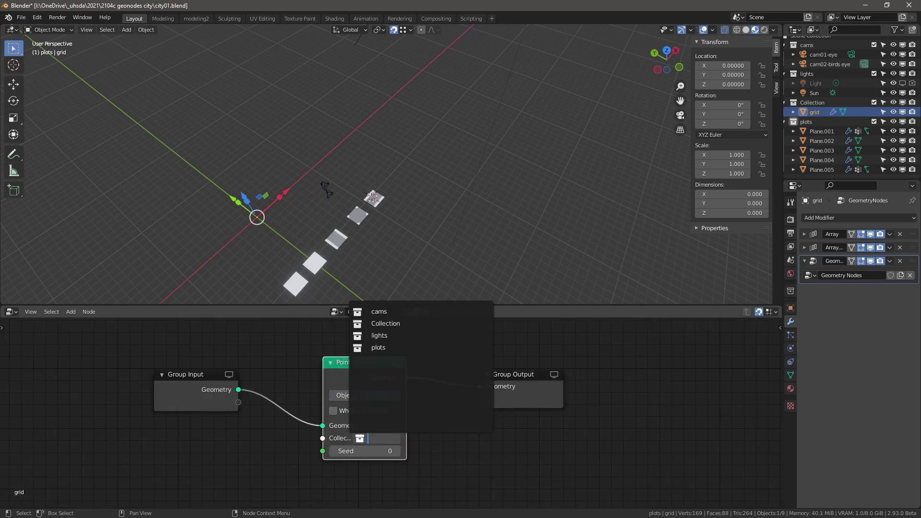
left_click(379, 347)
Set the Point Instance seed to 1 and inspect the random plot layout on the grid
middle_click_drag(317, 184, 345, 268)
left_click_drag(330, 454, 367, 454)
left_click(331, 451)
left_click(331, 451)
scroll(414, 186, "up", 5)
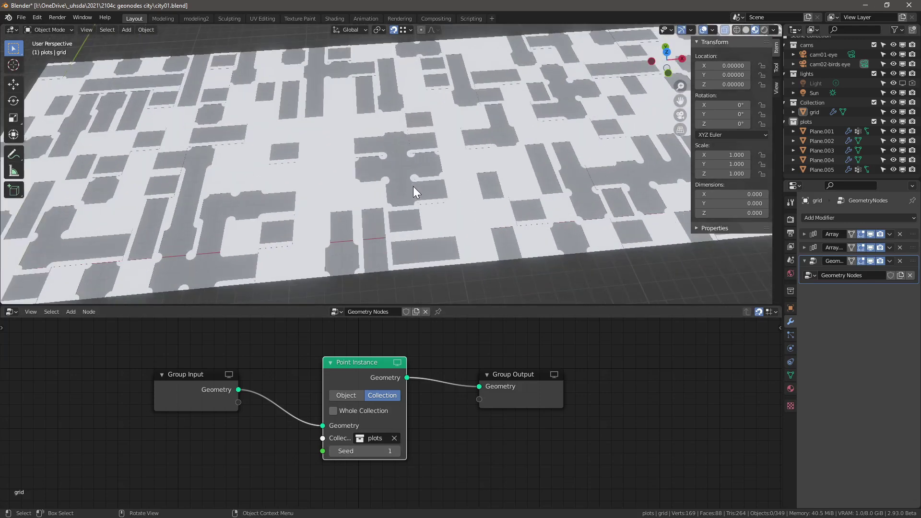
scroll(393, 211, "down", 4)
middle_click_drag(374, 233, 363, 183)
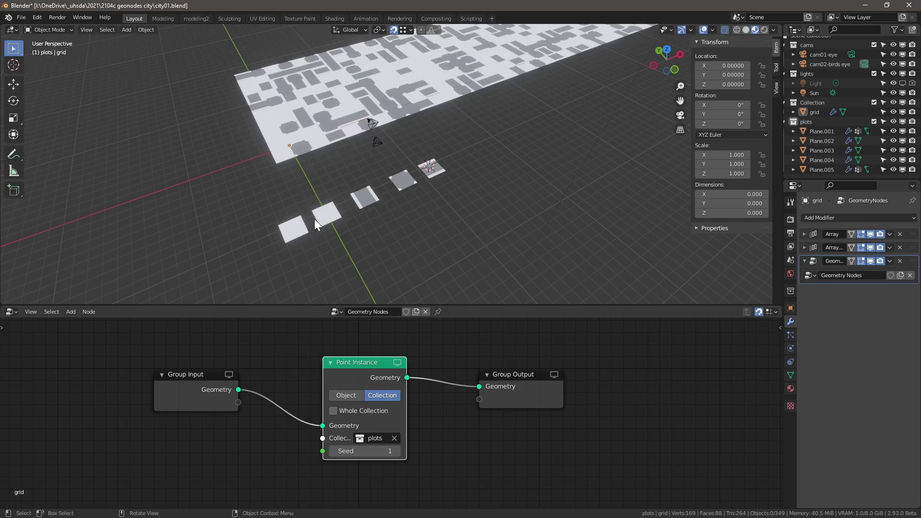
Create a new collection in the scene and name it buildings
middle_click_drag(296, 253, 427, 167)
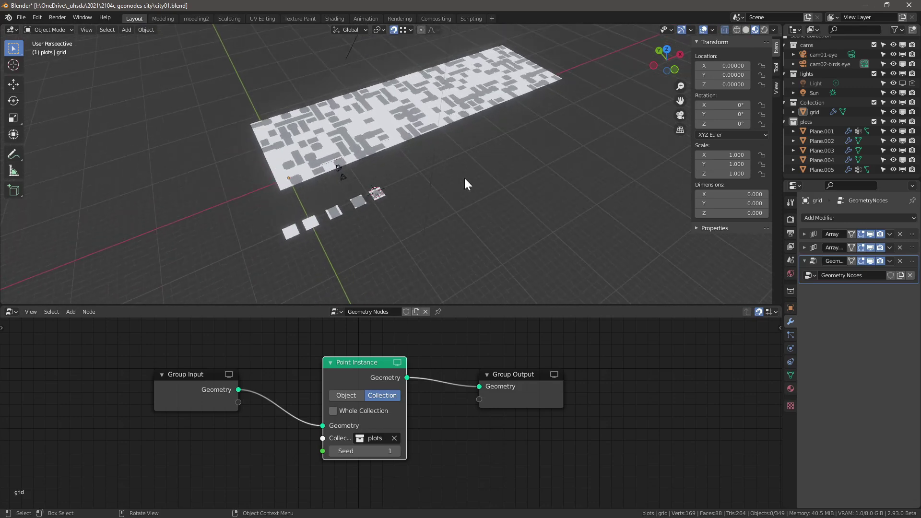
left_click(785, 122)
middle_click_drag(798, 121, 815, 115)
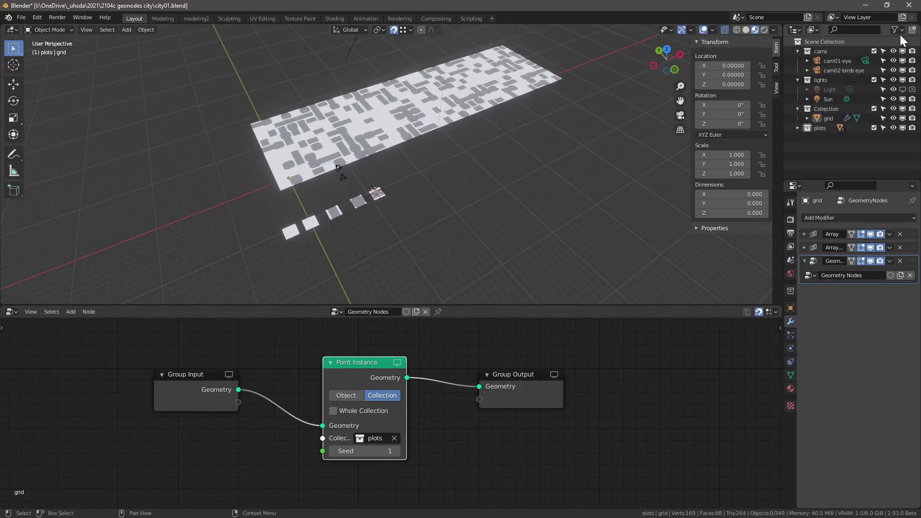
left_click(911, 30)
double_click(827, 137)
type("bu")
key("Return")
Add a plane mesh to the buildings collection
key("shift+a")
mouse_move(391, 176)
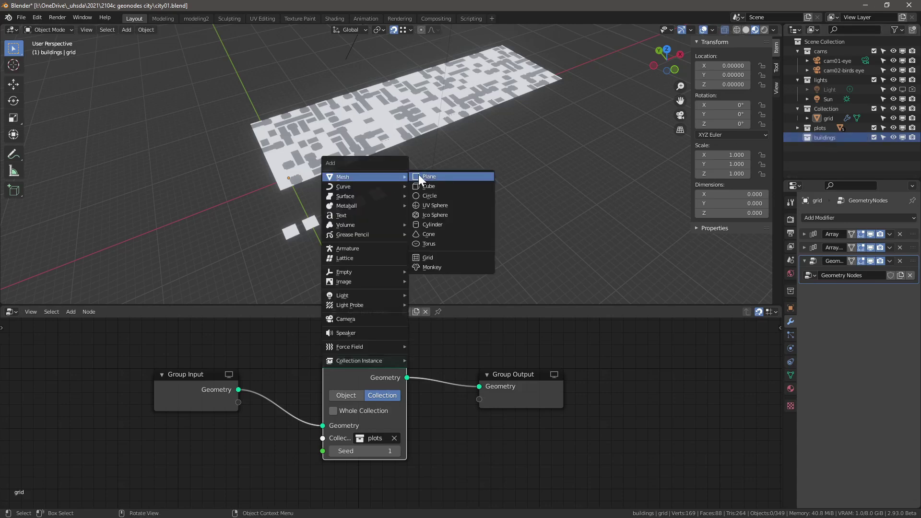
left_click(430, 177)
scroll(361, 177, "up", 3)
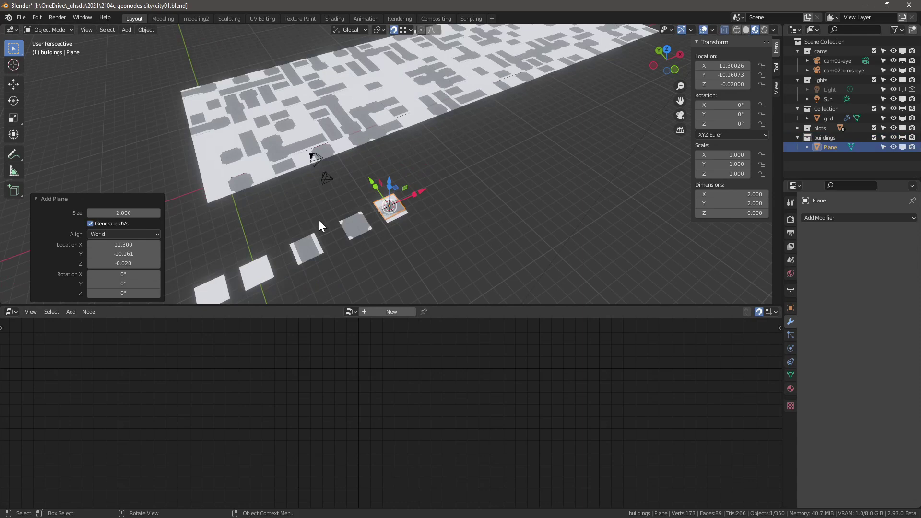
Extrude the plane upward into a tower about 10.23 units high and return to Object Mode
middle_click_drag(393, 225, 419, 229)
key("Tab")
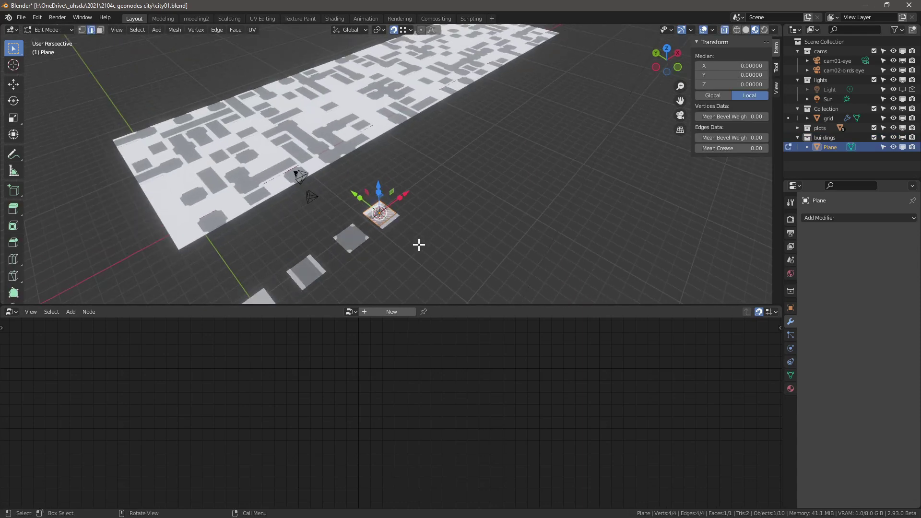
key("e")
left_click(417, 187)
middle_click_drag(417, 187, 462, 197)
key("Tab")
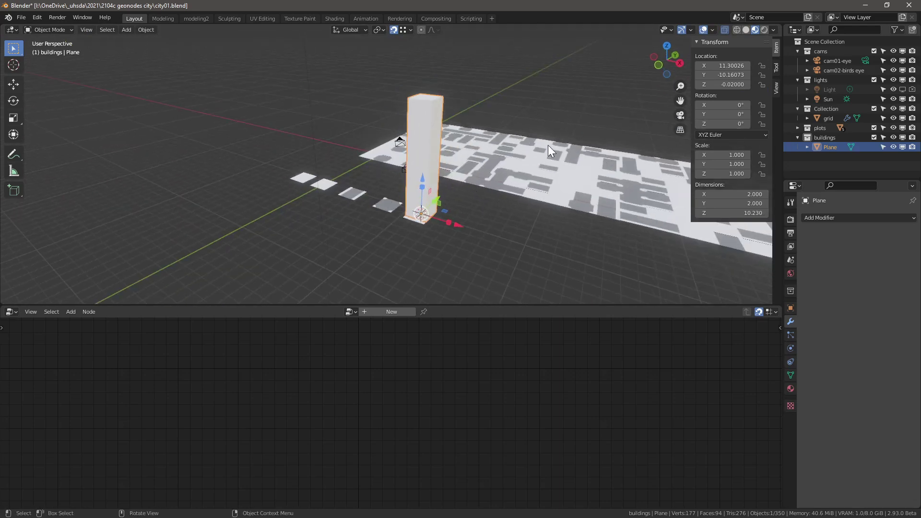
Scale the tower to 0.3 on all axes and apply its scale
type("s.3")
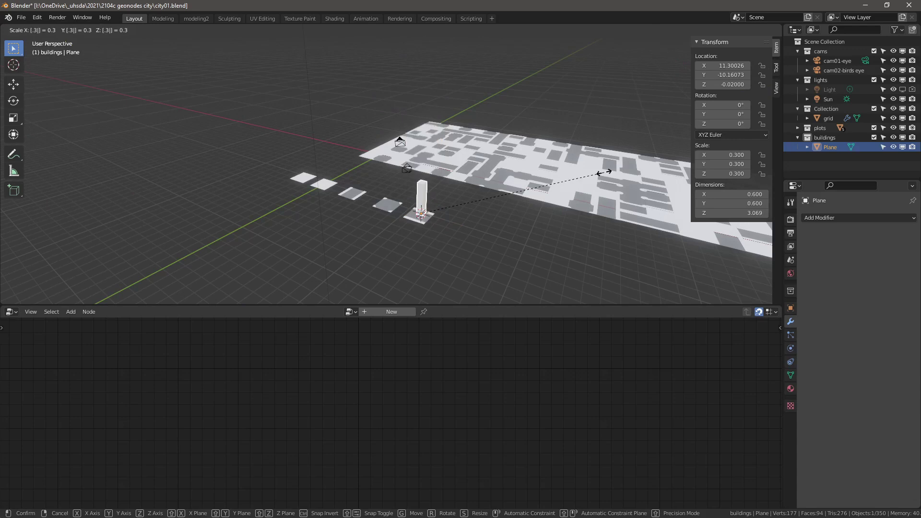
key("Return")
key("ctrl+a")
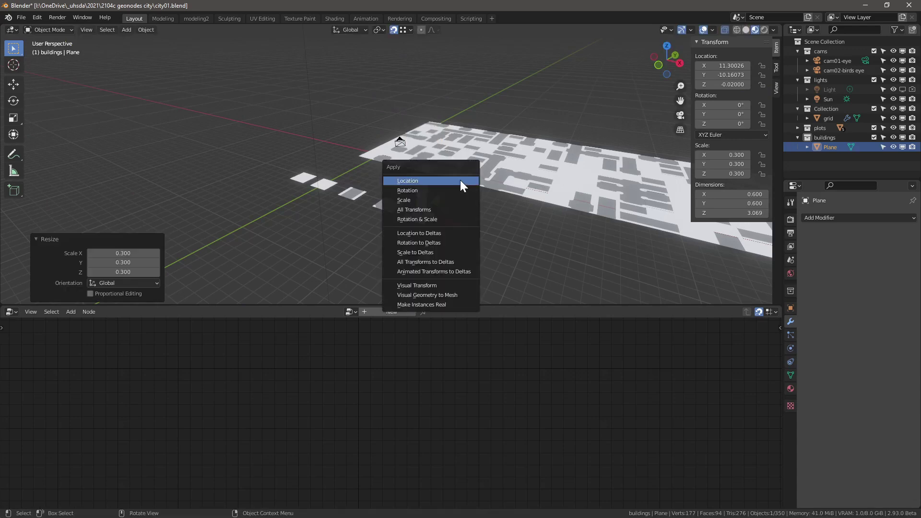
left_click(454, 201)
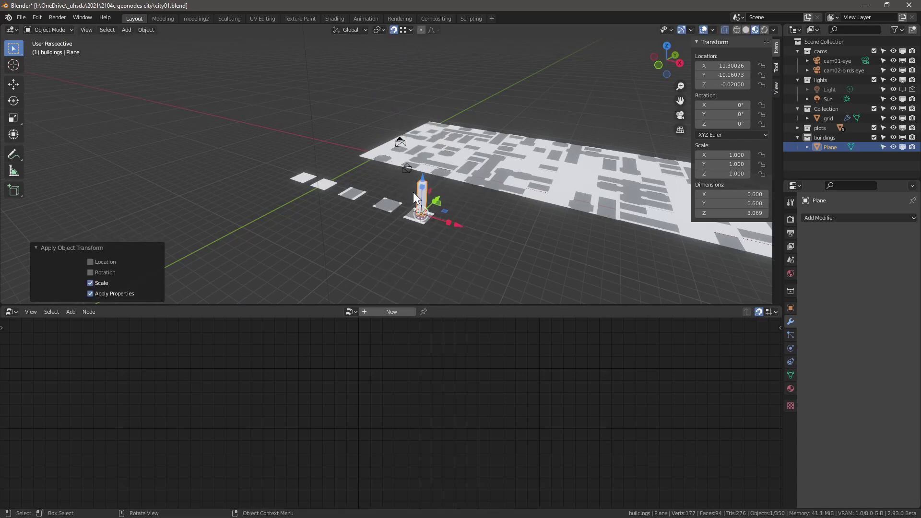
Select the grid object and add a second Geometry Nodes modifier to it
middle_click_drag(413, 192, 412, 82)
left_click(412, 83)
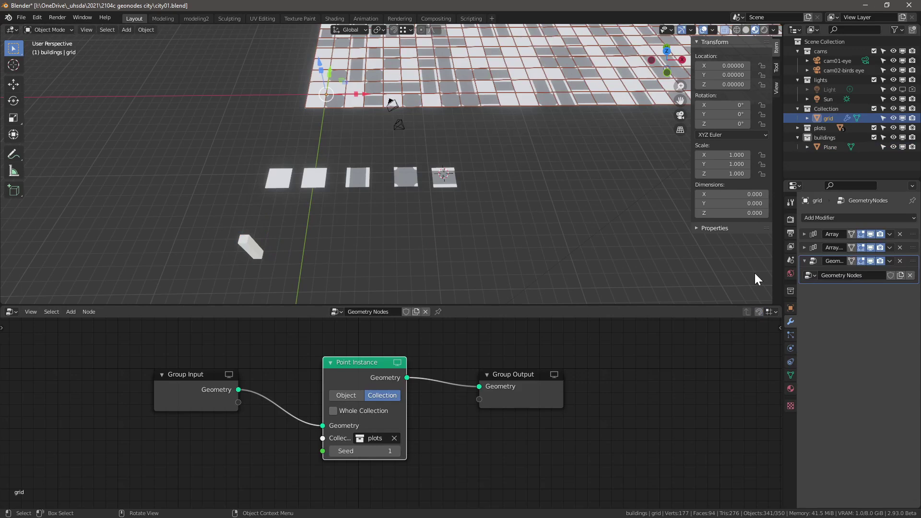
left_click(833, 217)
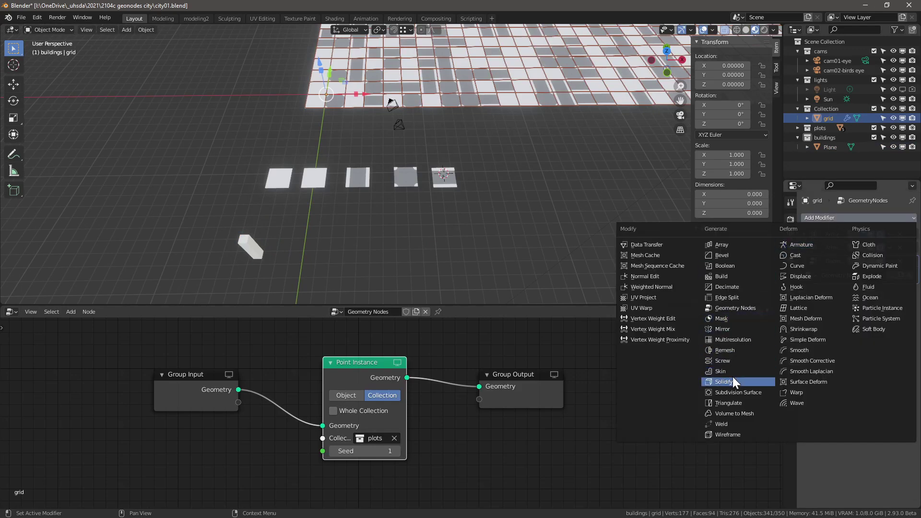
left_click(745, 307)
Add a Point Distribute node on the link between Group Input and Group Output
key("shift+a")
mouse_move(380, 454)
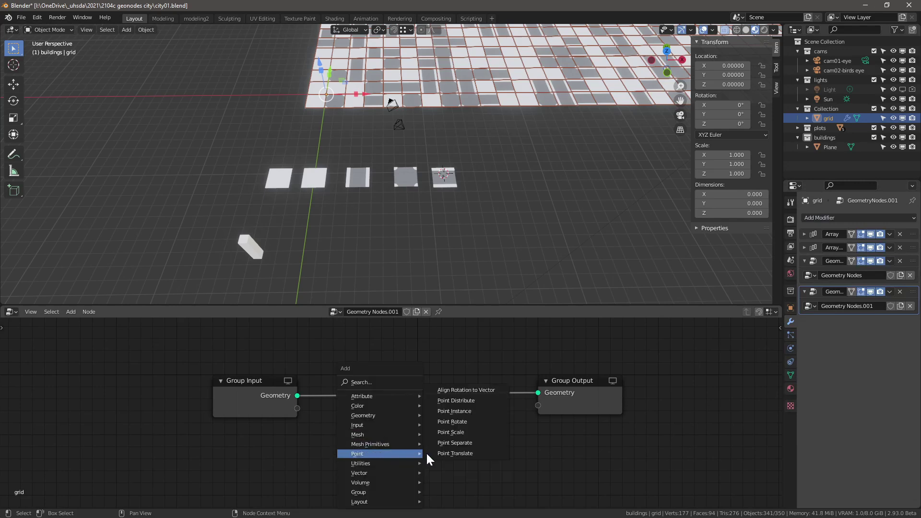
left_click(449, 402)
left_click(364, 373)
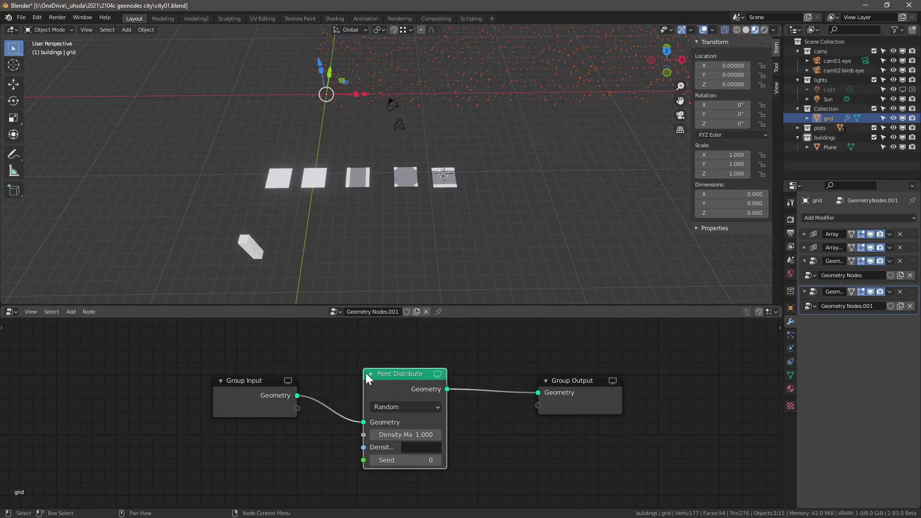
Set the Point Distribute density attribute to vg_buildings
scroll(364, 373, "up", 2)
left_click(422, 435)
key("Down")
key("Down")
key("Up")
key("Up")
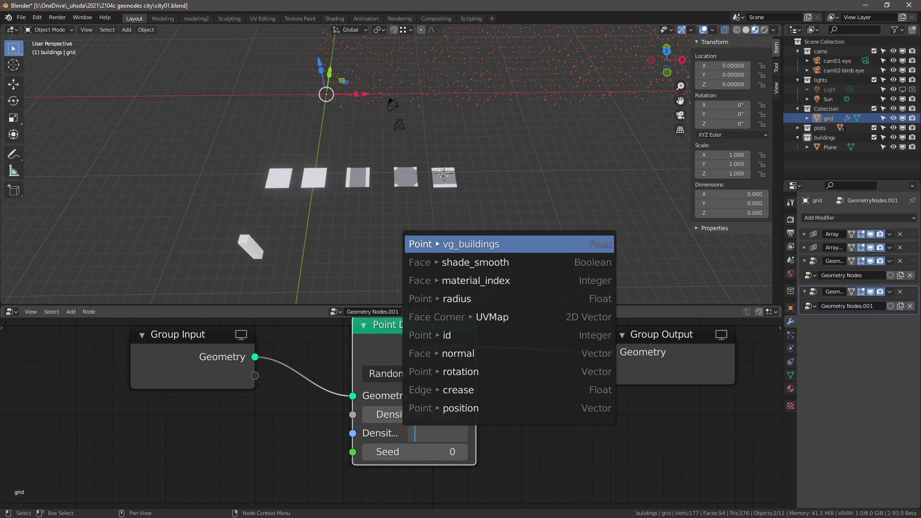
key("Down")
key("Down")
key("Down")
key("Up")
key("Up")
key("Up")
key("Down")
key("Up")
key("Down")
key("Down")
key("Up")
key("Up")
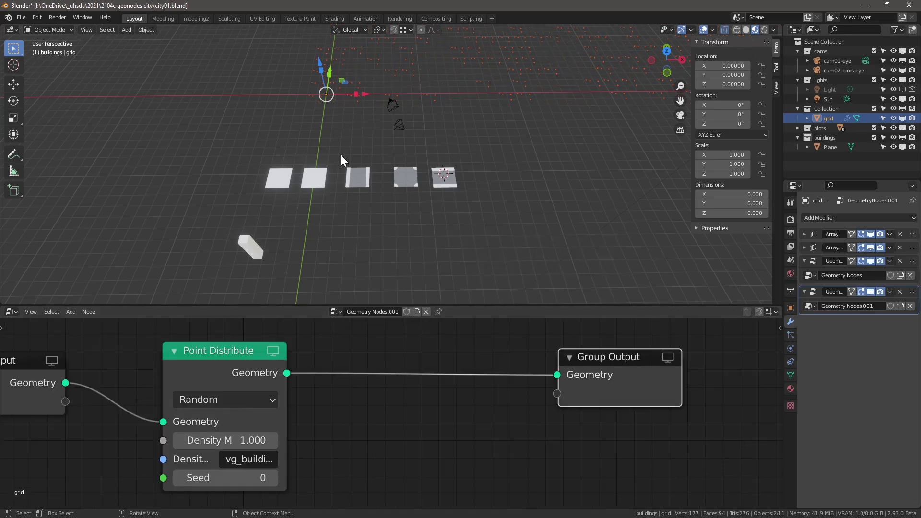
Inspect the distributed points and add a Point Instance node between Point Distribute and Group Output
scroll(341, 156, "down", 8)
scroll(404, 86, "up", 6)
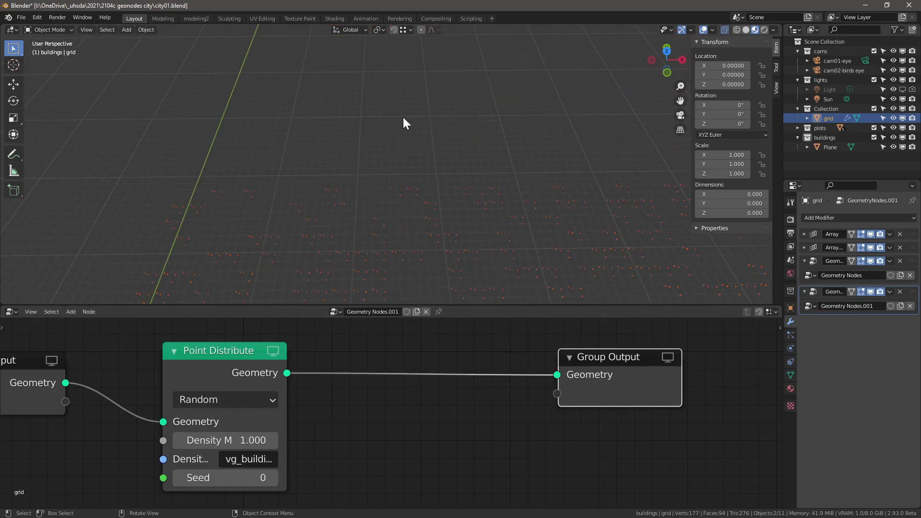
scroll(432, 164, "up", 5)
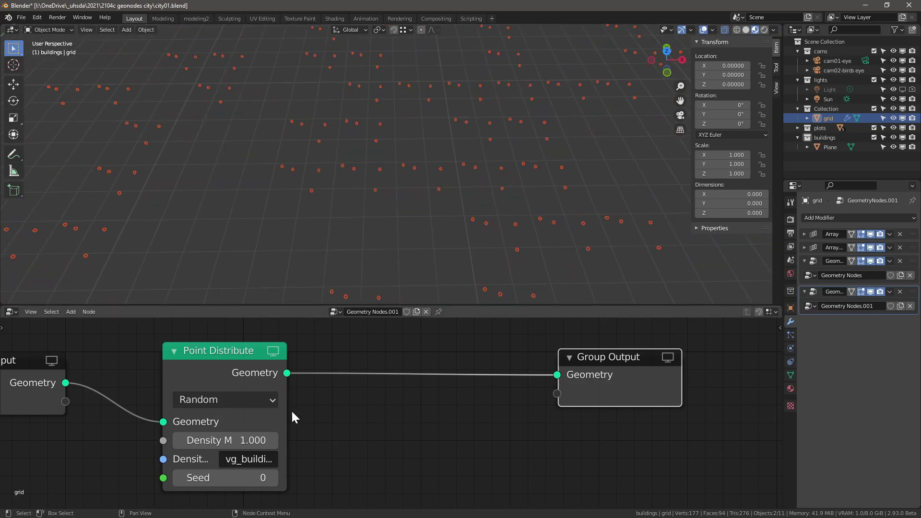
key("shift+a")
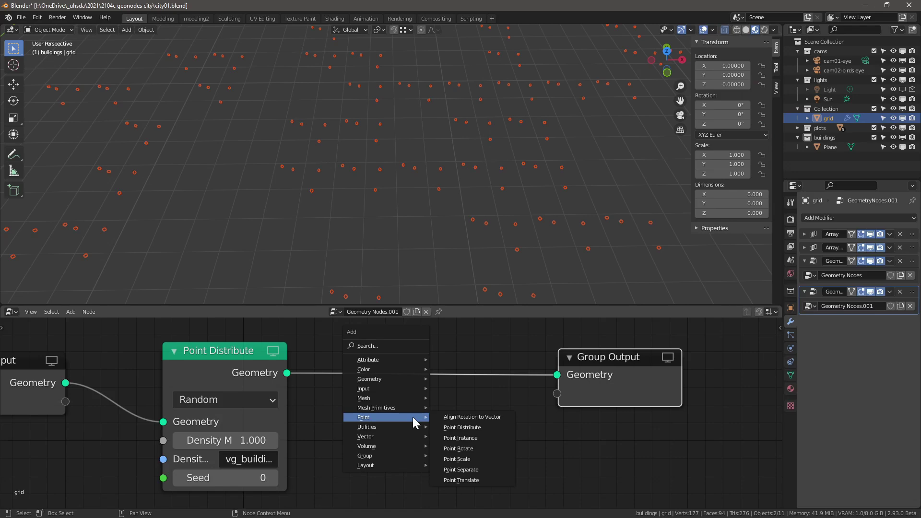
left_click(454, 438)
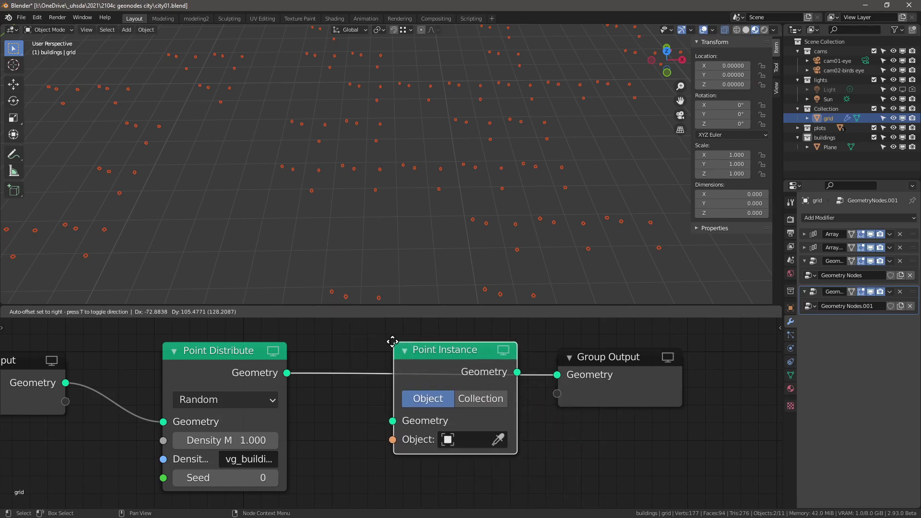
left_click(361, 341)
Make the Point Instance node use individual items of the buildings collection, with Whole Collection turned off
left_click(448, 399)
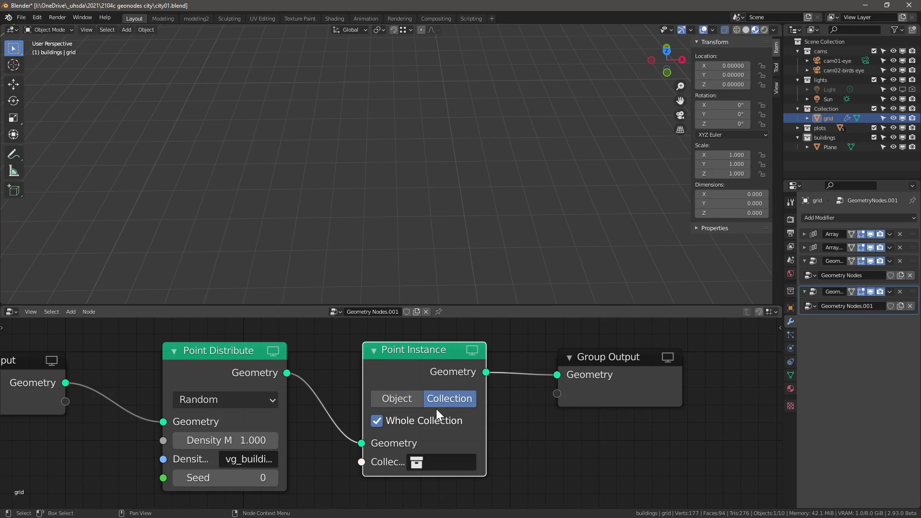
left_click(382, 422)
left_click(441, 462)
key("Up")
key("Up")
key("Up")
key("Up")
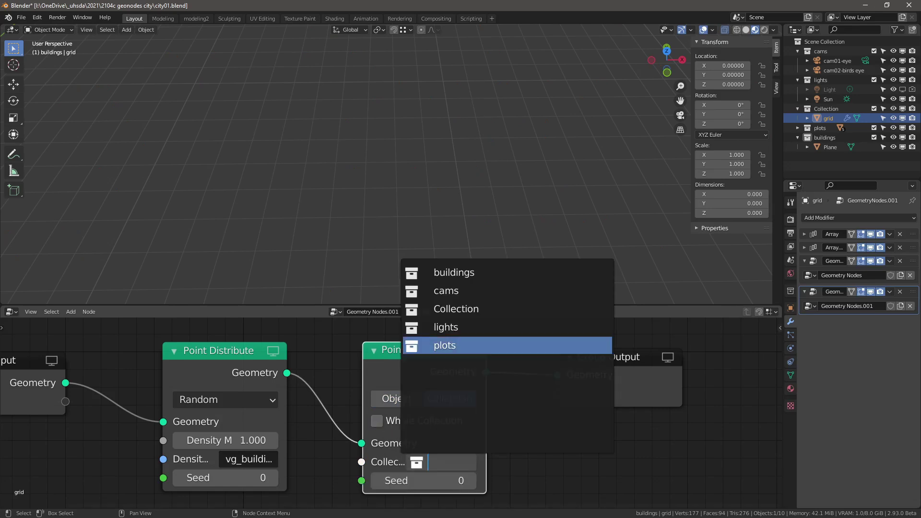
left_click(453, 272)
Add a Join Geometry node between Point Instance and Group Output
scroll(364, 227, "down", 3)
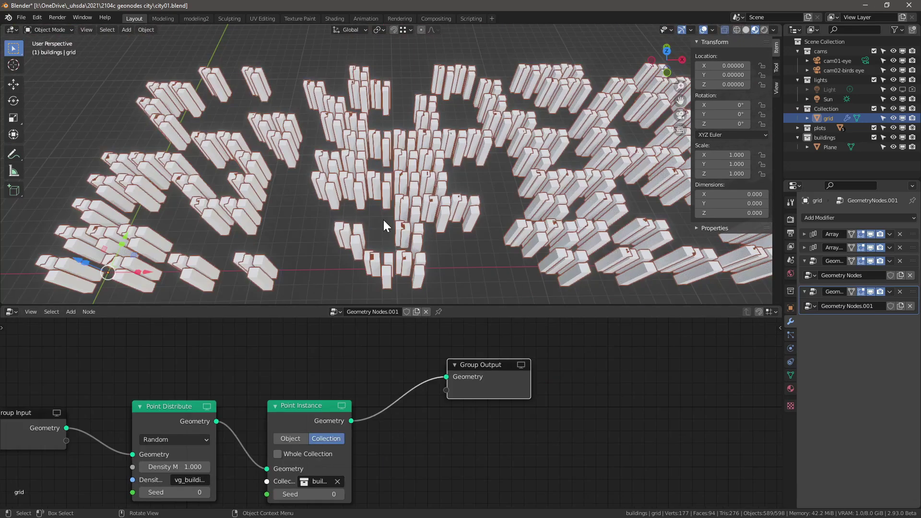
scroll(396, 235, "down", 3)
middle_click_drag(397, 235, 423, 196)
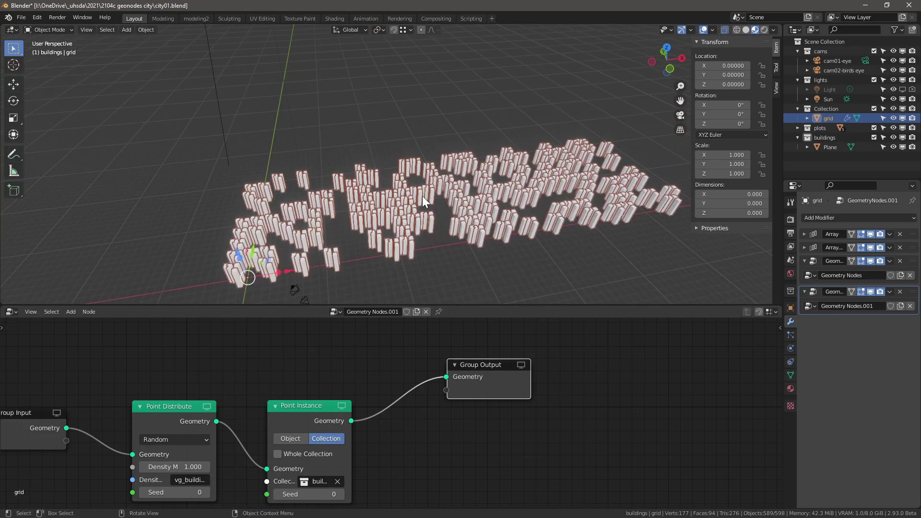
middle_click_drag(260, 384, 376, 384)
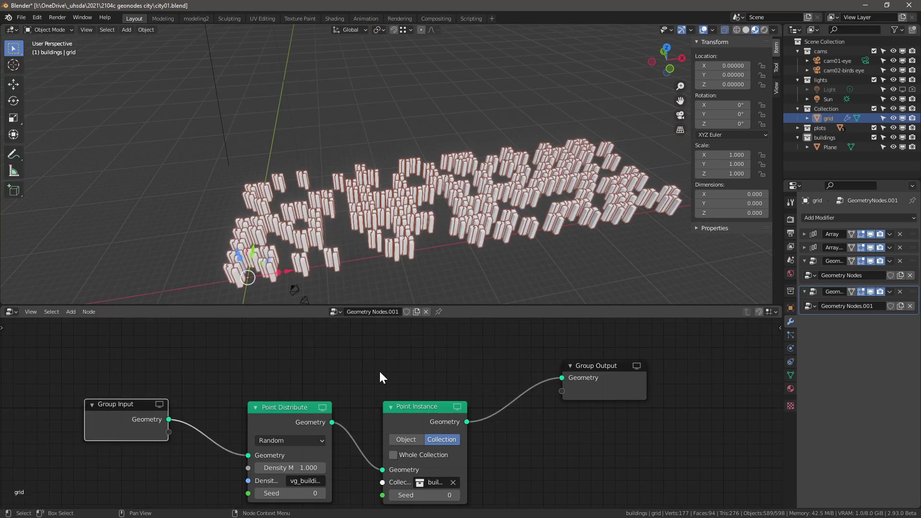
key("shift+a")
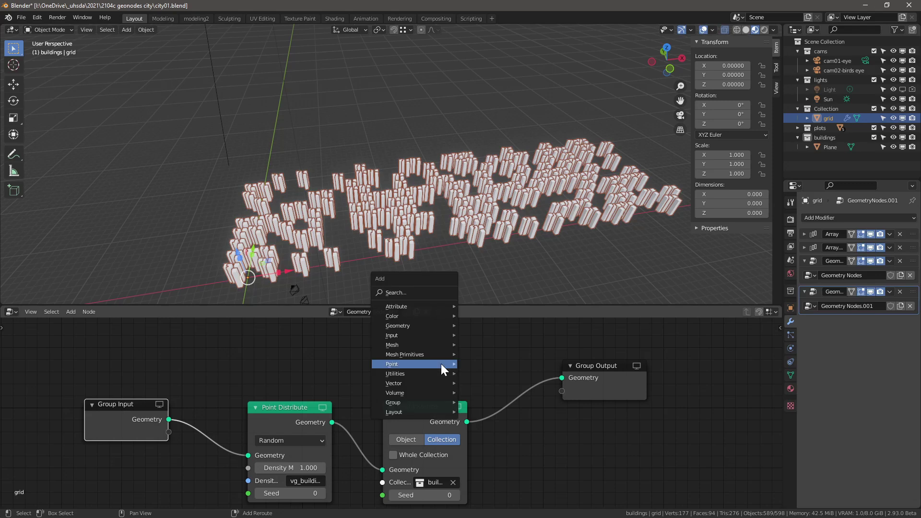
mouse_move(421, 323)
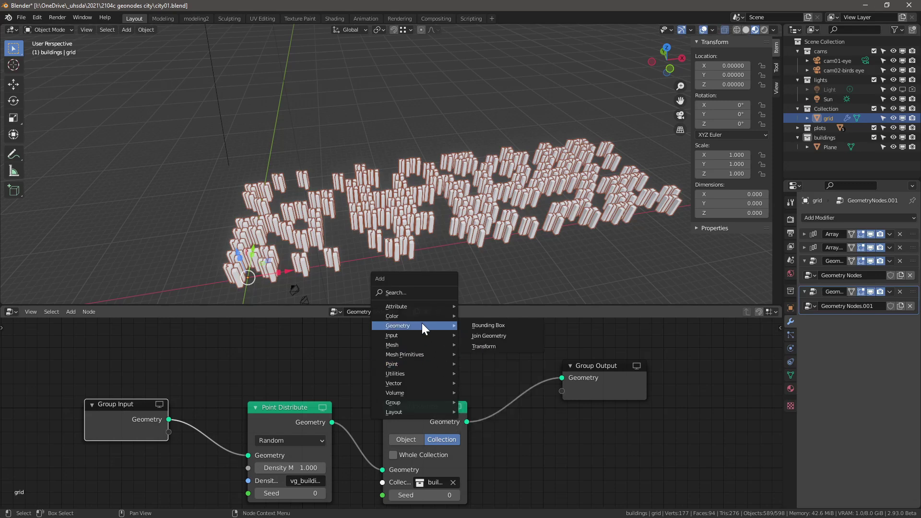
left_click(483, 336)
left_click(520, 355)
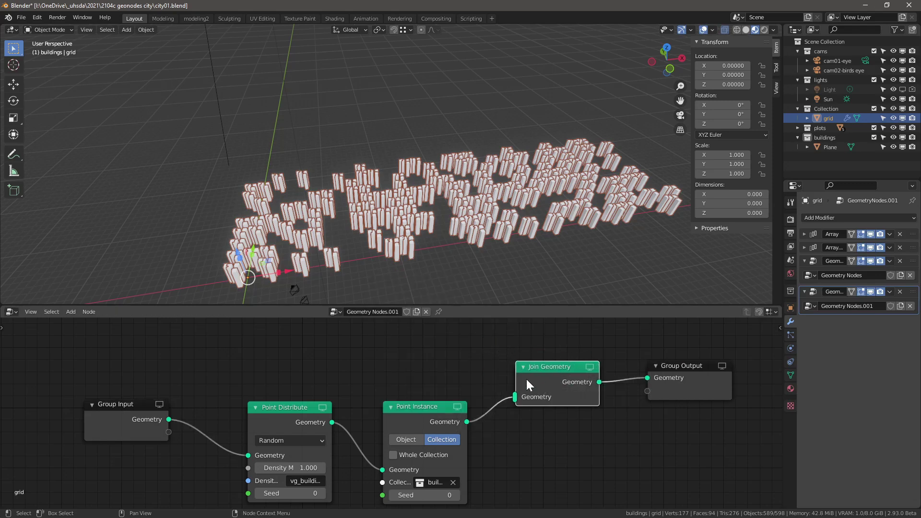
Link the Group Input geometry to Join Geometry, then deselect everything and inspect the buildings on their plots
left_click_drag(169, 419, 517, 396)
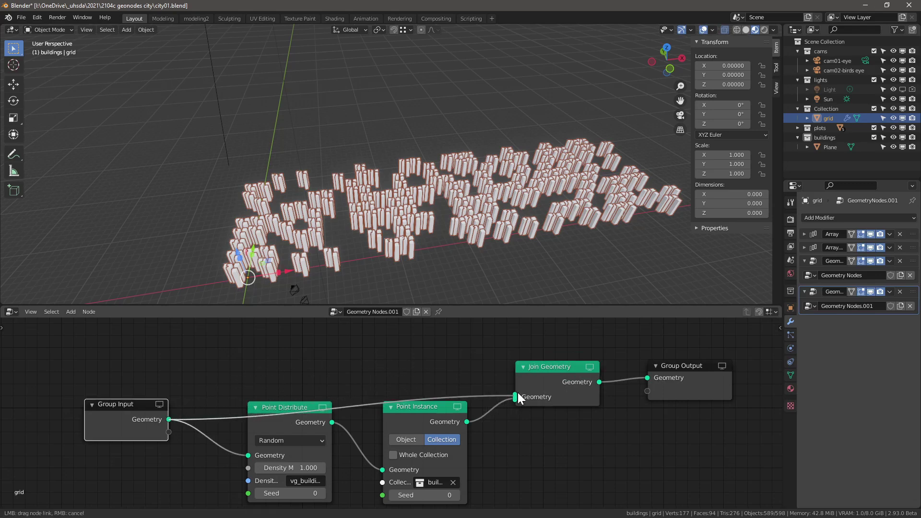
scroll(432, 218, "up", 5)
key("alt+a")
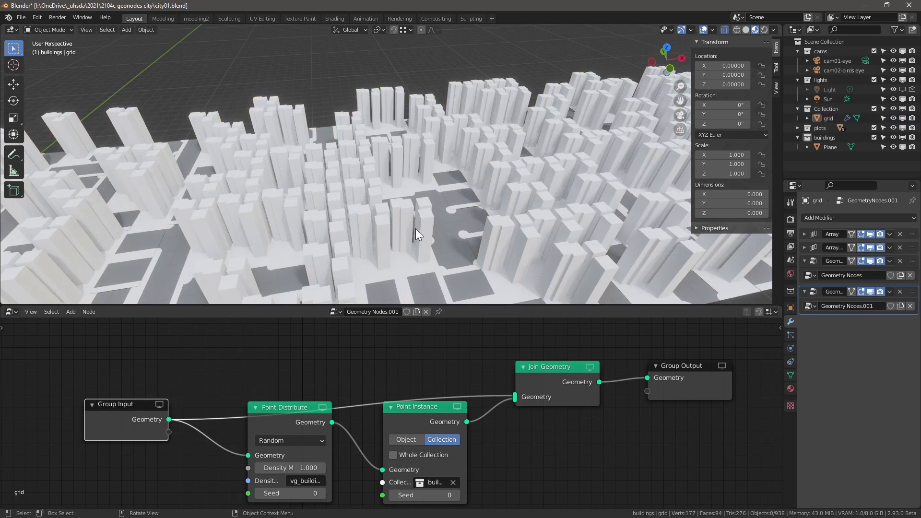
scroll(439, 183, "down", 6)
middle_click_drag(436, 191, 433, 219)
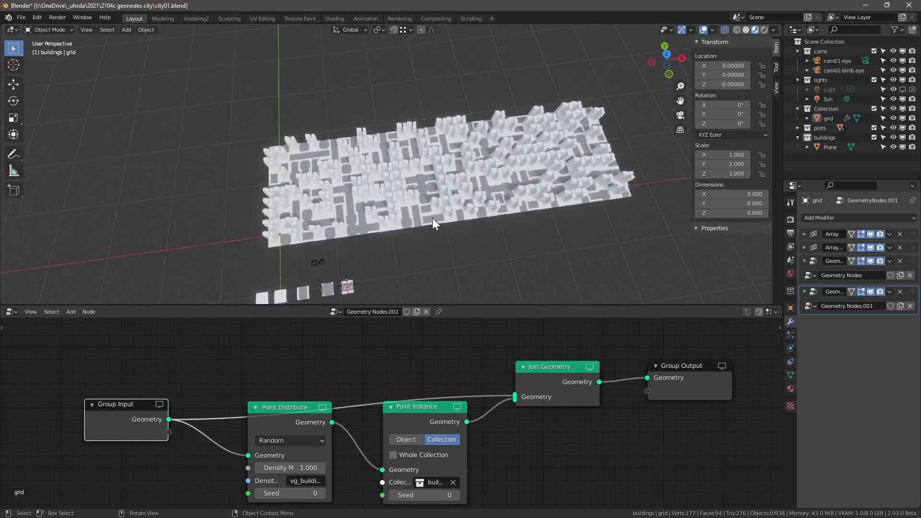
Rename the grid's first geometry node tree to plots and the second to buildings
scroll(433, 218, "up", 6)
left_click(805, 269)
left_click(846, 275)
type("plots")
key("Return")
double_click(850, 306)
type("buildings")
key("Return")
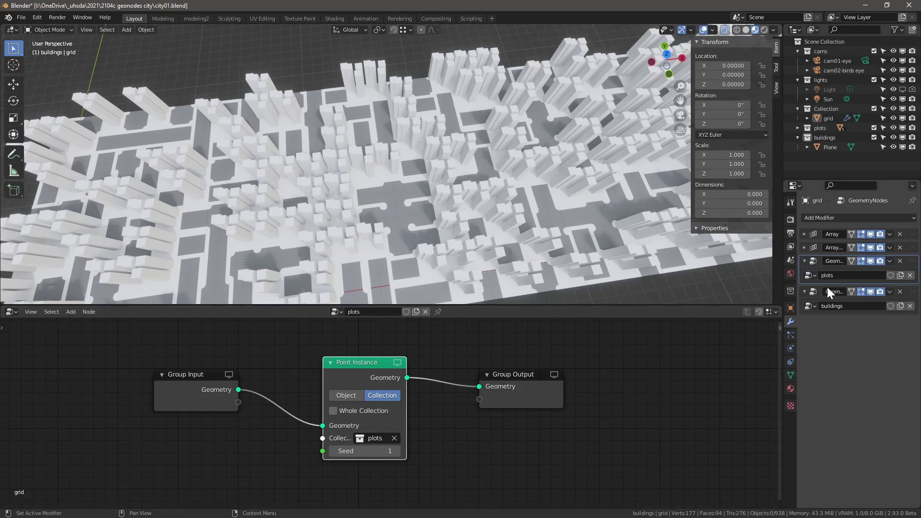
Switch the active modifier between plots and buildings to compare their node trees, ending on buildings
left_click(911, 299)
left_click(915, 271)
left_click(911, 299)
left_click(913, 270)
left_click(916, 295)
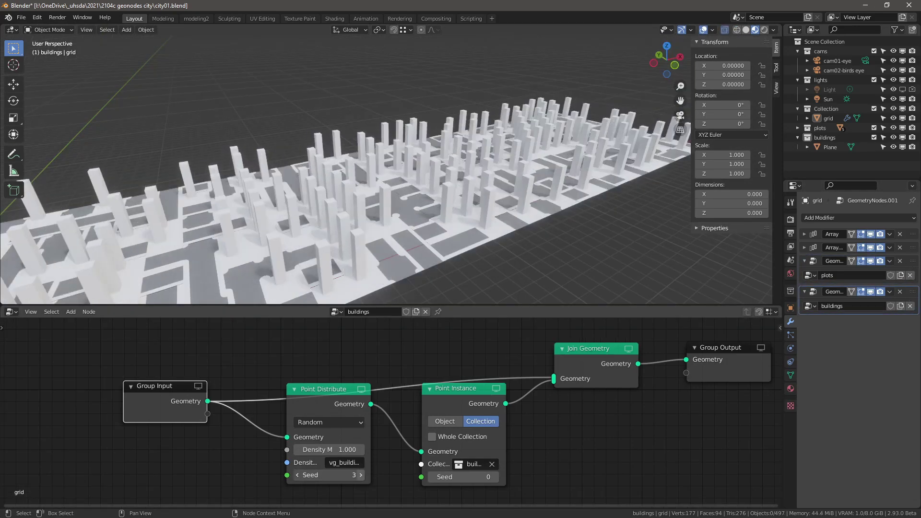
Set the Point Distribute seed to 4 in the buildings tree and inspect the building layout
left_click(361, 475)
left_click(361, 475)
left_click(361, 475)
middle_click_drag(422, 240, 372, 297)
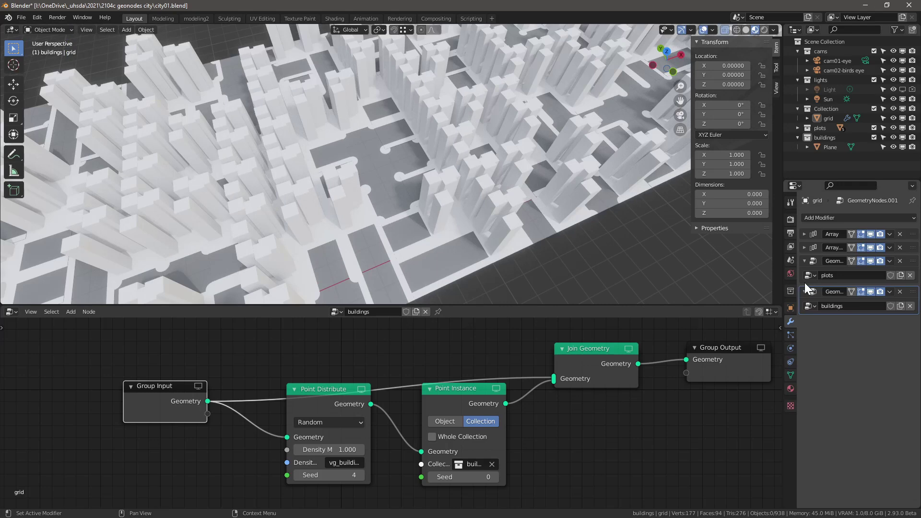
Activate the plots modifier and set its Point Instance seed to 3
left_click(804, 283)
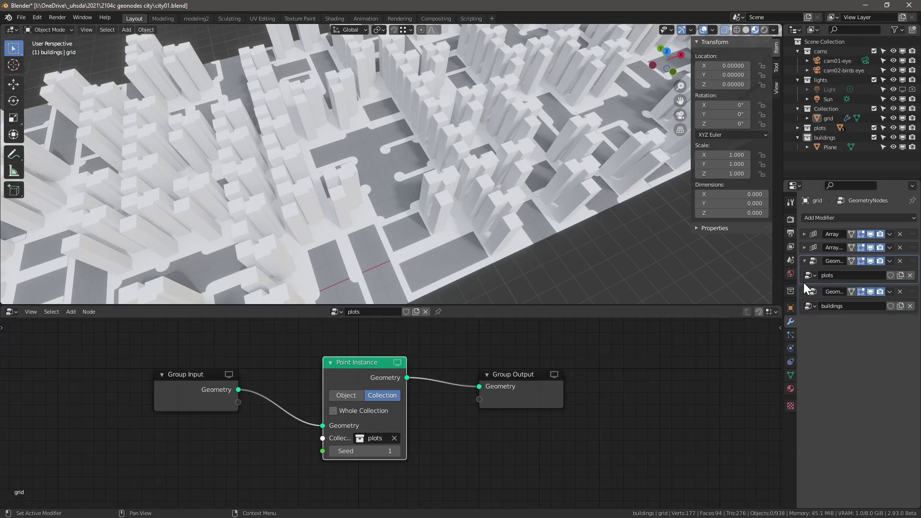
left_click(397, 452)
left_click(396, 449)
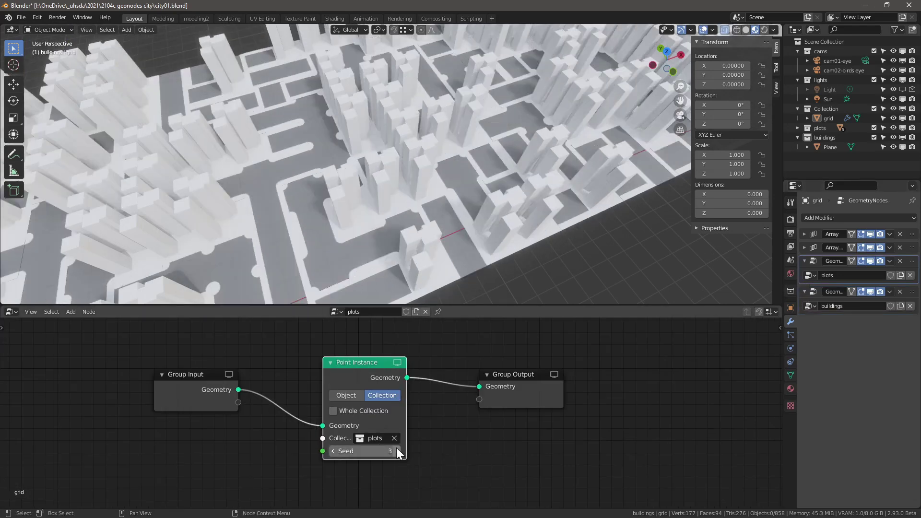
Set the Point Instance seed in the plots tree to 7
left_click(396, 448)
scroll(455, 238, "down", 1)
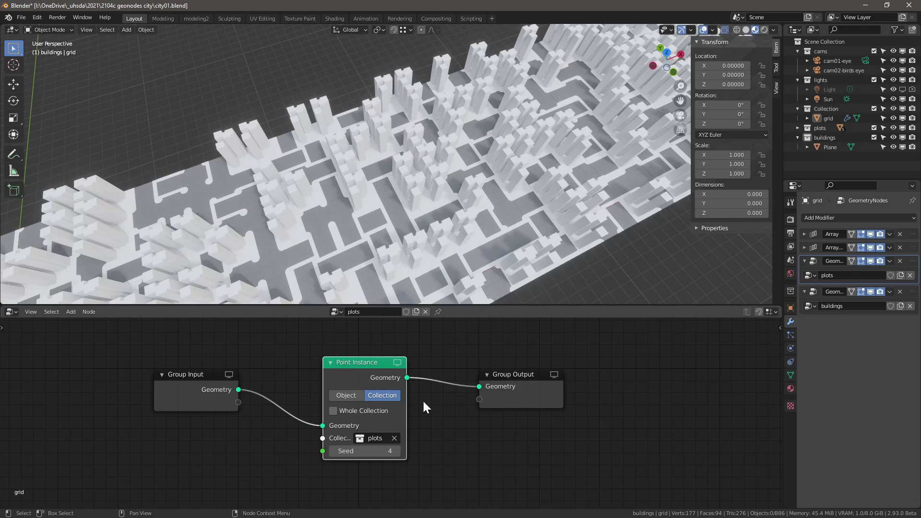
left_click(399, 449)
scroll(341, 461, "up", 6)
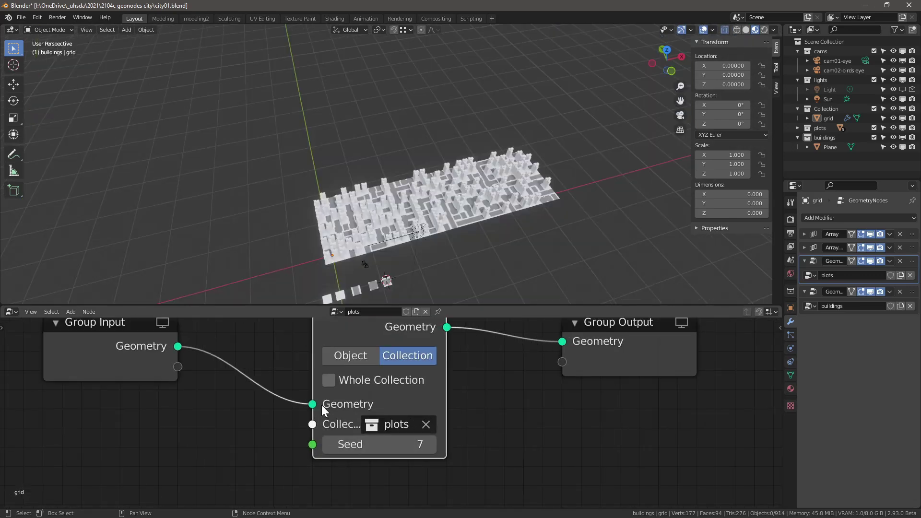
Expose the Point Instance seed through the Group Input of the plots tree and set the modifier's Seed to 12
middle_click_drag(321, 404, 383, 434)
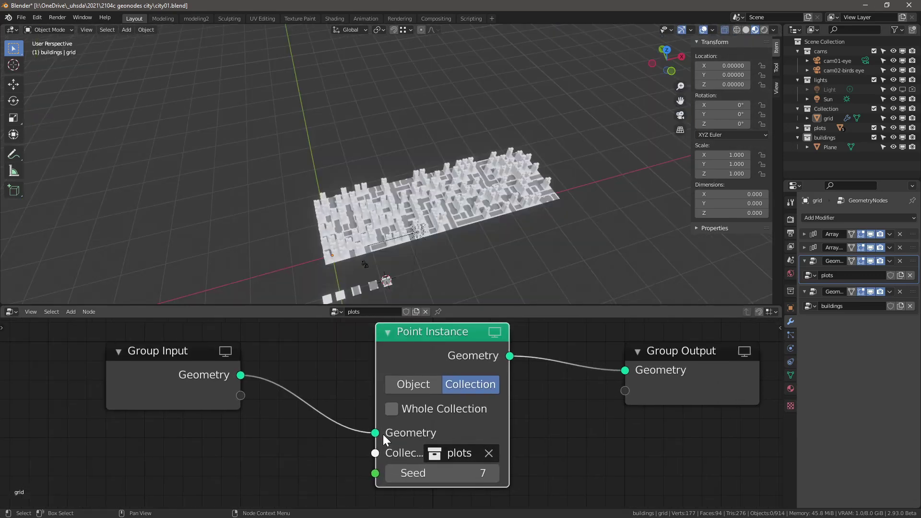
scroll(383, 434, "down", 1)
left_click_drag(375, 471, 252, 399)
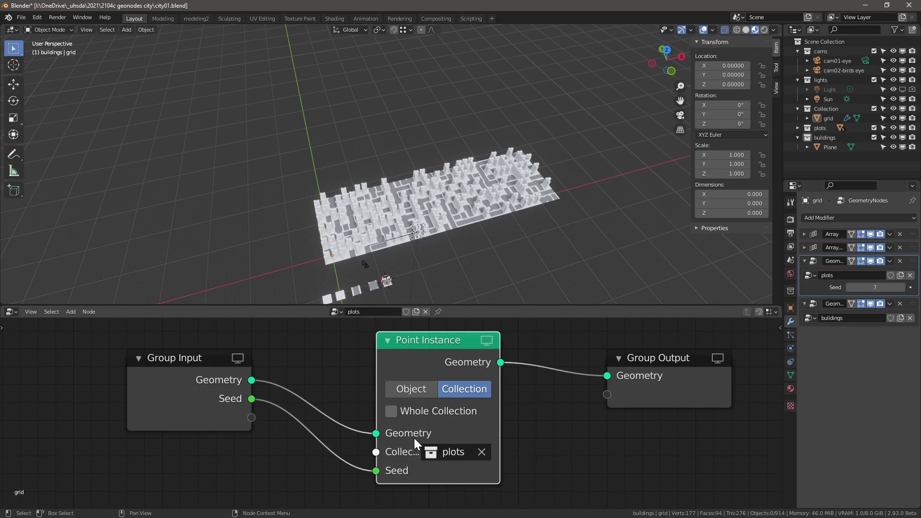
left_click(903, 287)
left_click(903, 287)
left_click(903, 287)
left_click(903, 287)
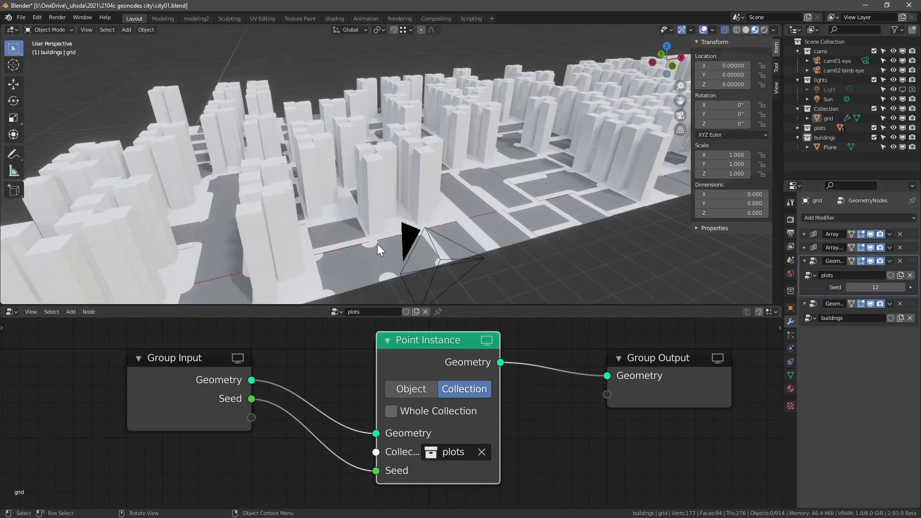
Duplicate the original building tower and place the copy about 2.87 along the X axis
scroll(343, 183, "down", 8)
scroll(298, 210, "up", 8)
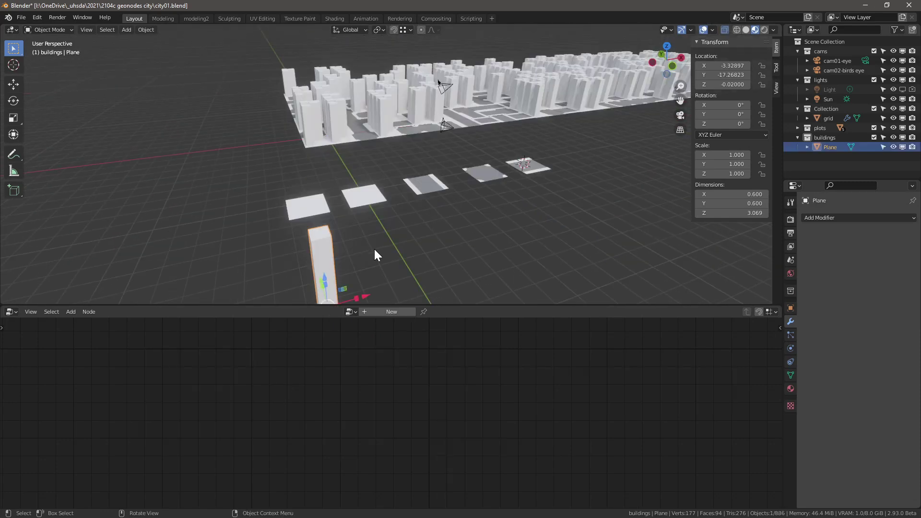
key("shift+d")
key("x")
left_click(456, 243)
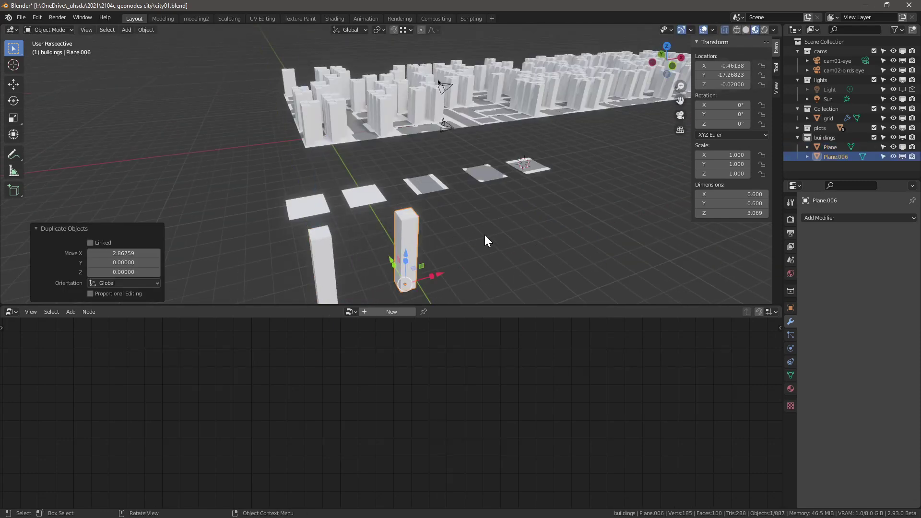
Add a Bevel modifier to the duplicated tower
scroll(421, 222, "down", 5)
scroll(422, 222, "up", 6)
left_click(810, 218)
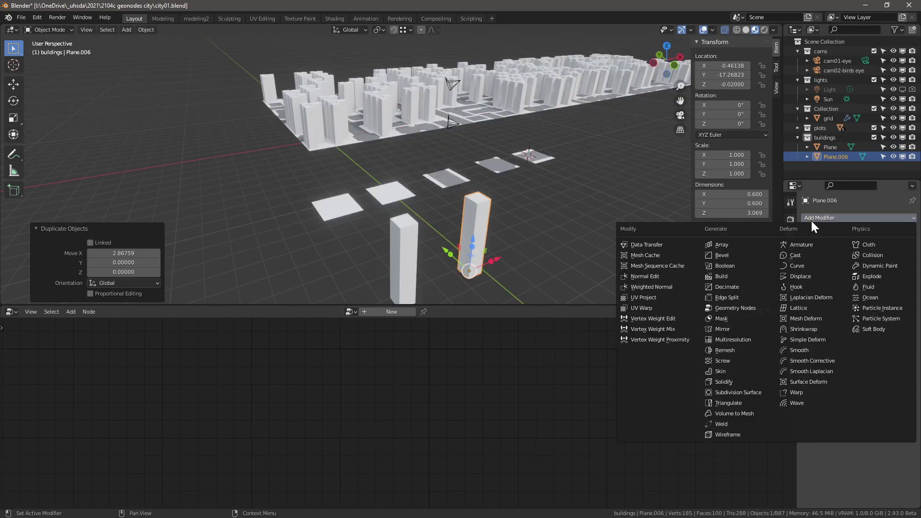
left_click(722, 255)
Delete the bottom face of the bevelled tower's mesh and check the towers in the city
scroll(391, 220, "up", 5)
key("Tab")
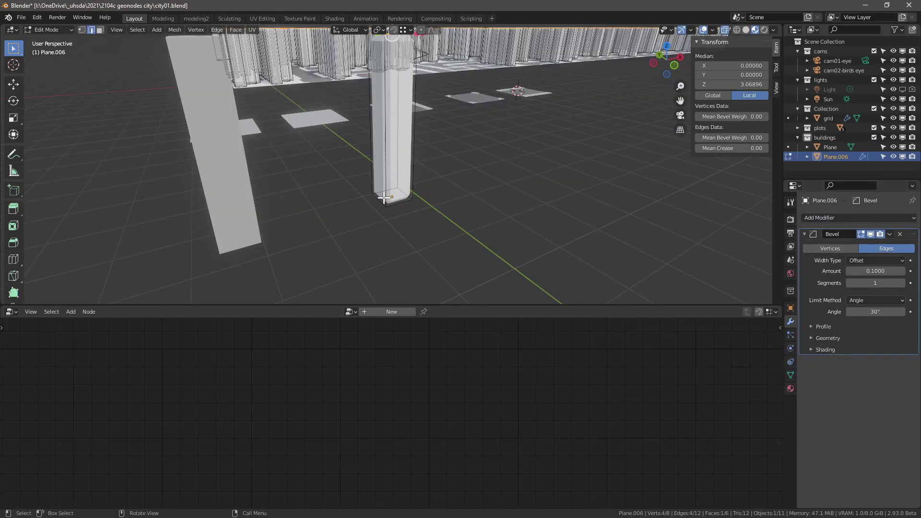
mouse_move(390, 203)
middle_mouse_down()
mouse_move(394, 188)
mouse_move(391, 197)
middle_mouse_up()
left_click(391, 215)
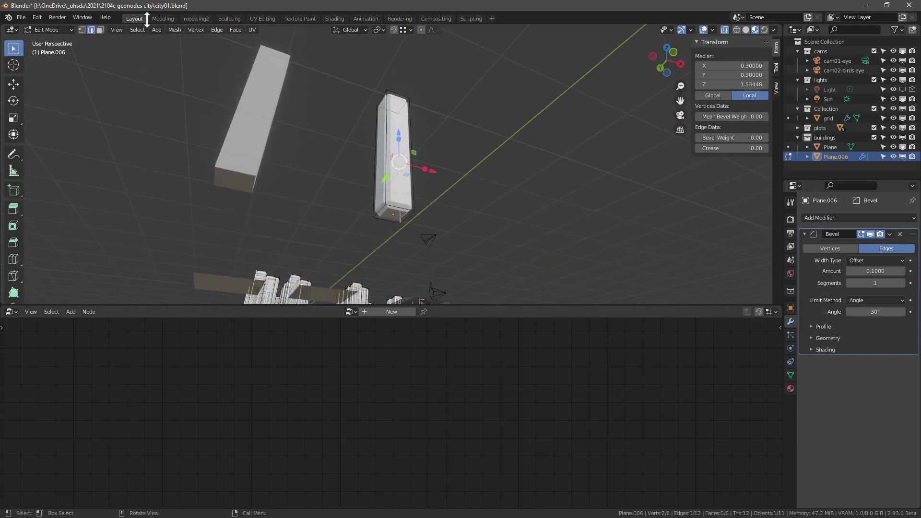
left_click(101, 30)
key("Tab")
middle_click_drag(397, 197, 433, 122)
scroll(431, 134, "up", 5)
scroll(421, 91, "down", 10)
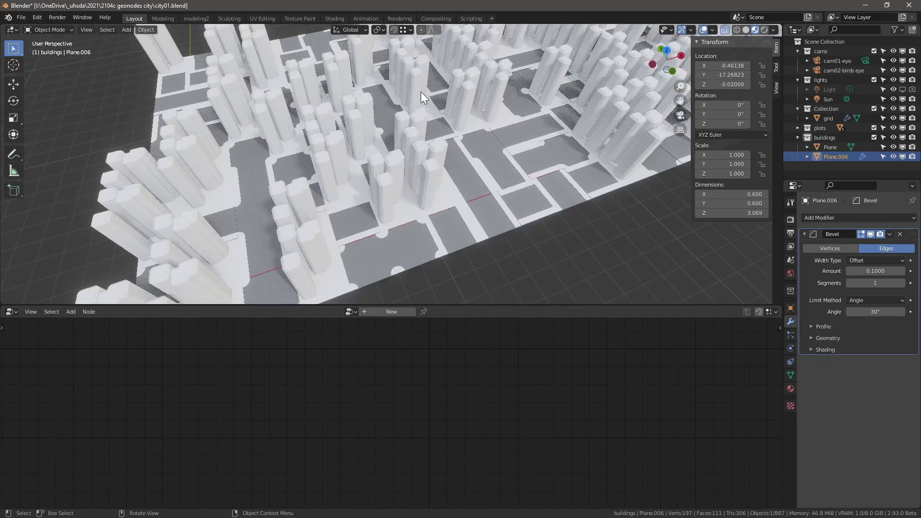
middle_click_drag(430, 180, 444, 125, "shift")
scroll(444, 127, "up", 7)
Lower the bevelled tower's top face along Z to make the tower about 2.45 tall
key("Tab")
middle_click_drag(405, 222, 420, 92)
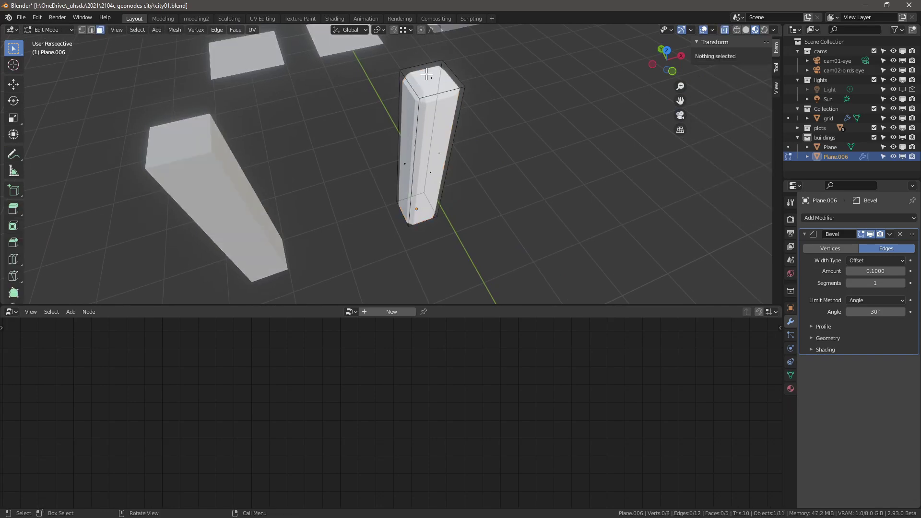
left_click(426, 74)
key("g")
key("z")
left_click(434, 93)
key("Tab")
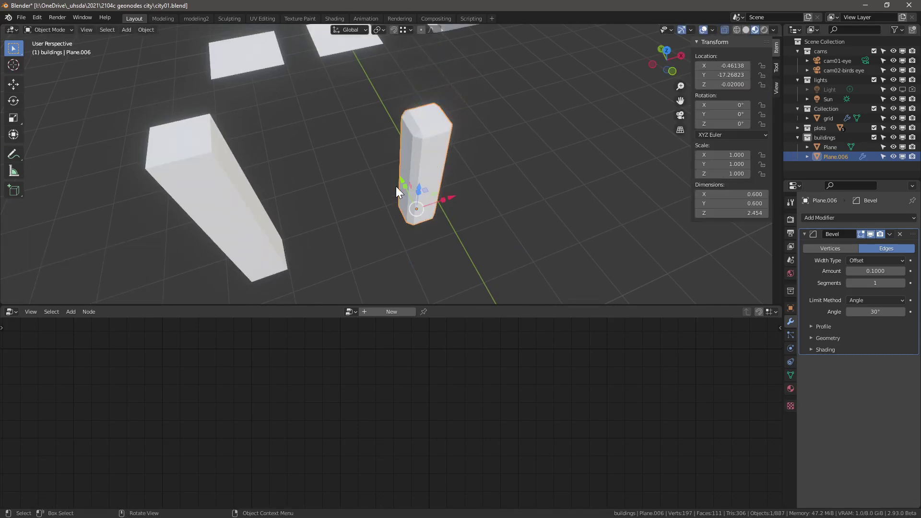
Duplicate the shortened bevelled tower and place the copy about 2.57 along the X axis
scroll(396, 186, "down", 10)
middle_click_drag(401, 172, 419, 160)
scroll(419, 159, "up", 8)
key("Tab")
scroll(427, 129, "down", 5)
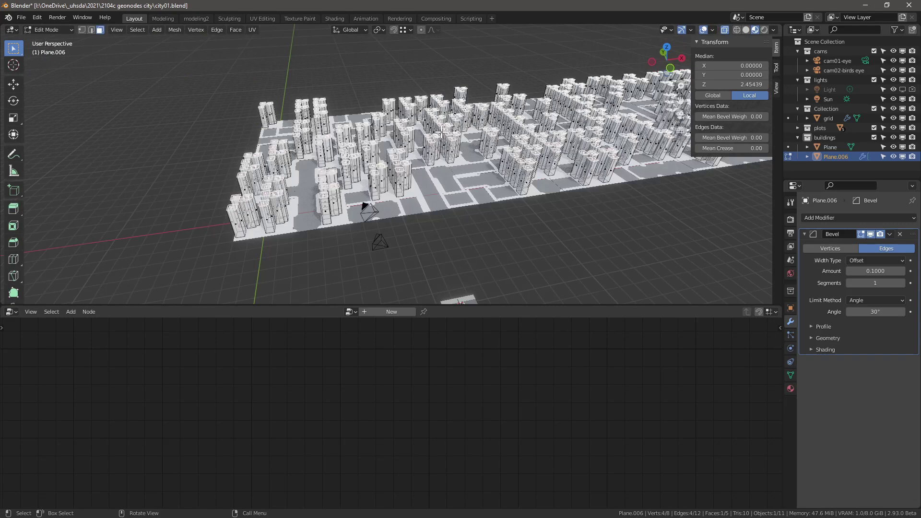
key("Tab")
scroll(456, 207, "up", 8)
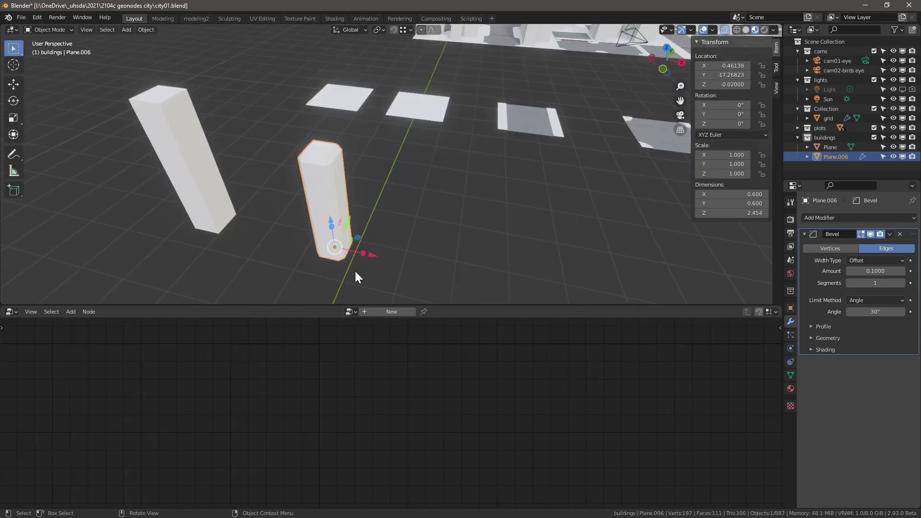
key("shift+d")
key("x")
left_click(471, 260)
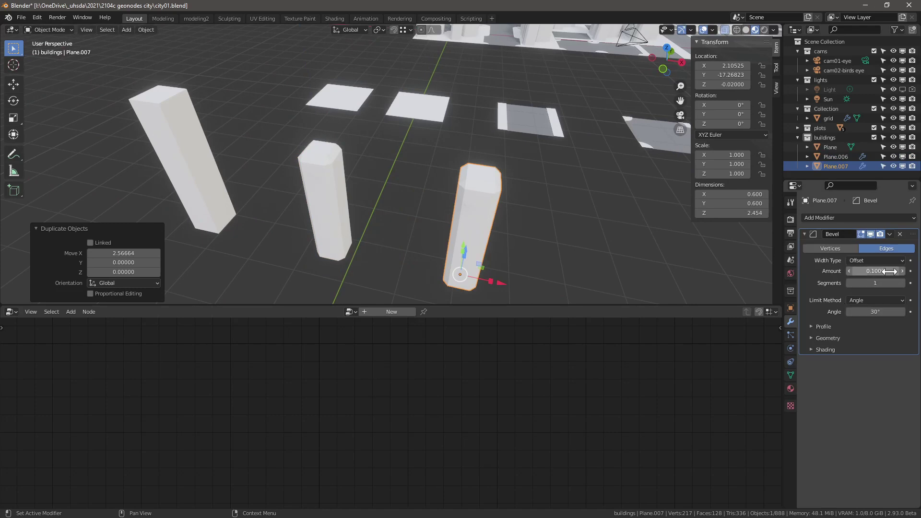
Give the new copy's Bevel modifier 4 segments and an amount of 0.2, and shade the object smooth
left_click(903, 284)
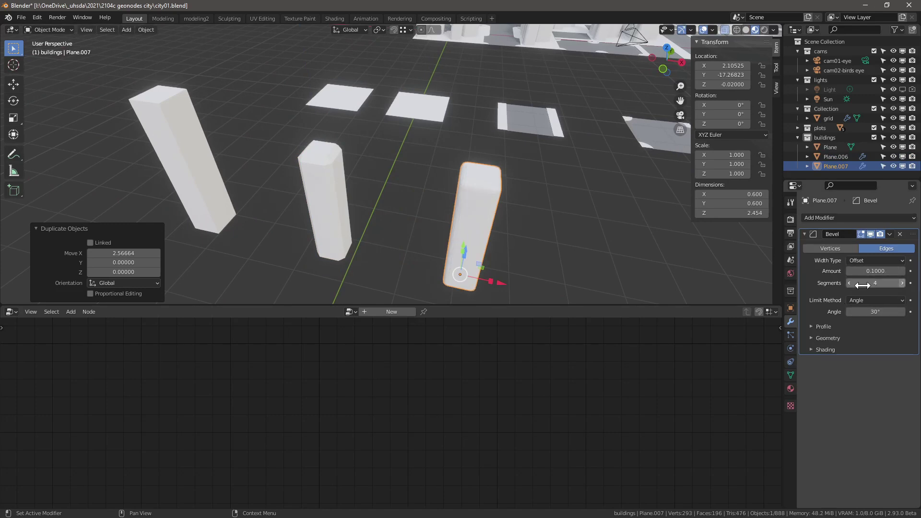
right_click(468, 198)
left_click(444, 165)
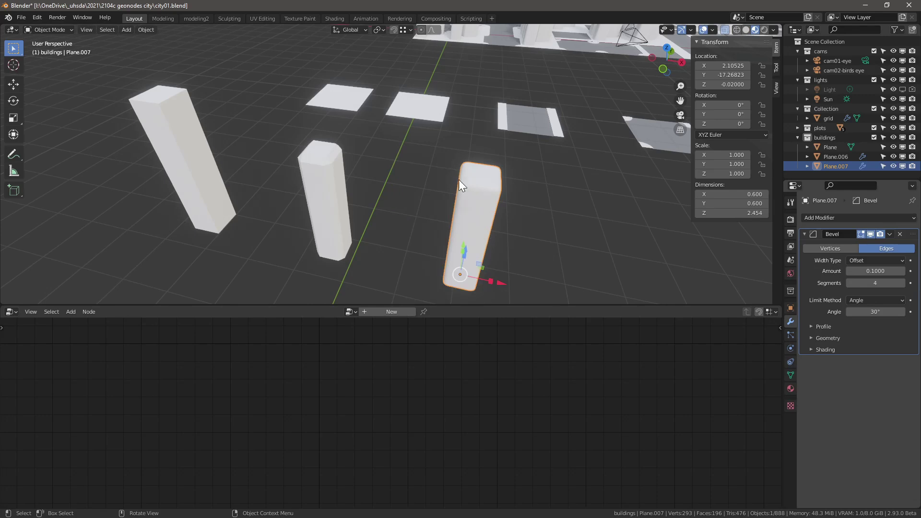
scroll(470, 193, "up", 4)
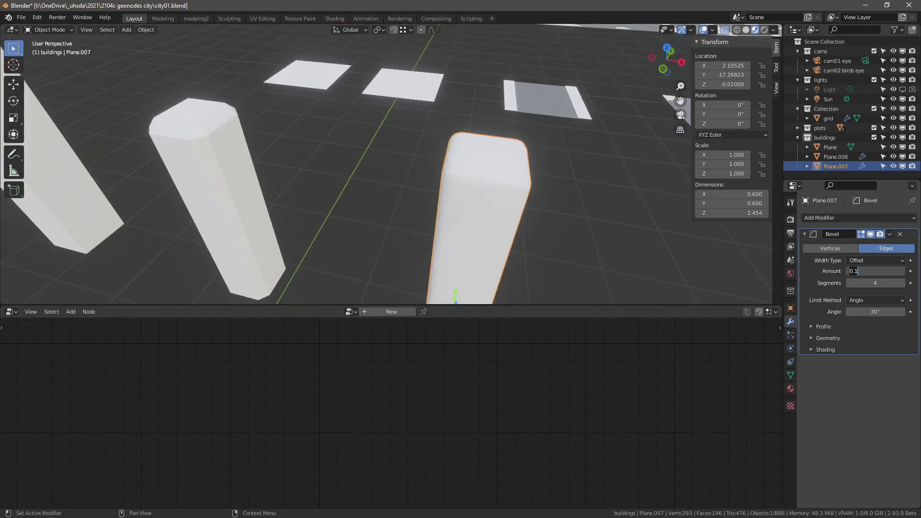
key("Return")
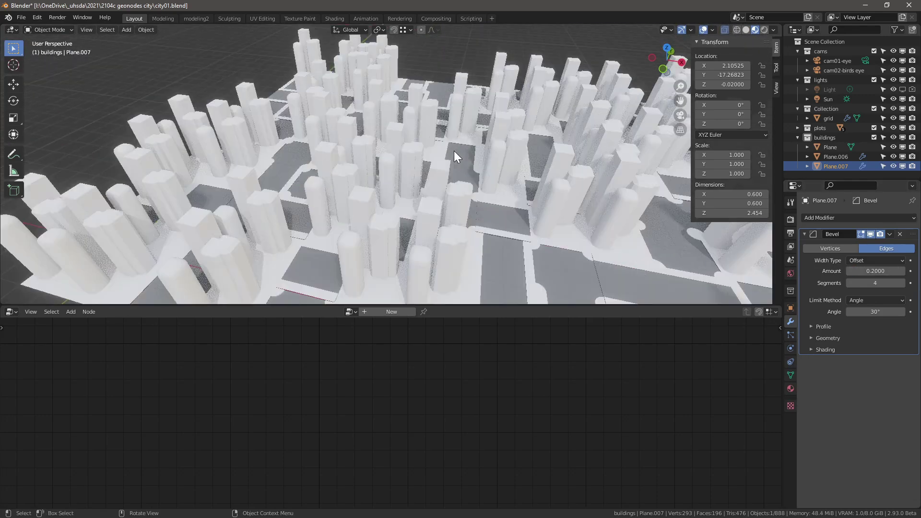
Duplicate the single-segment bevelled tower along X and place the copy beyond the rounded tower
scroll(460, 149, "up", 3)
scroll(381, 126, "down", 4)
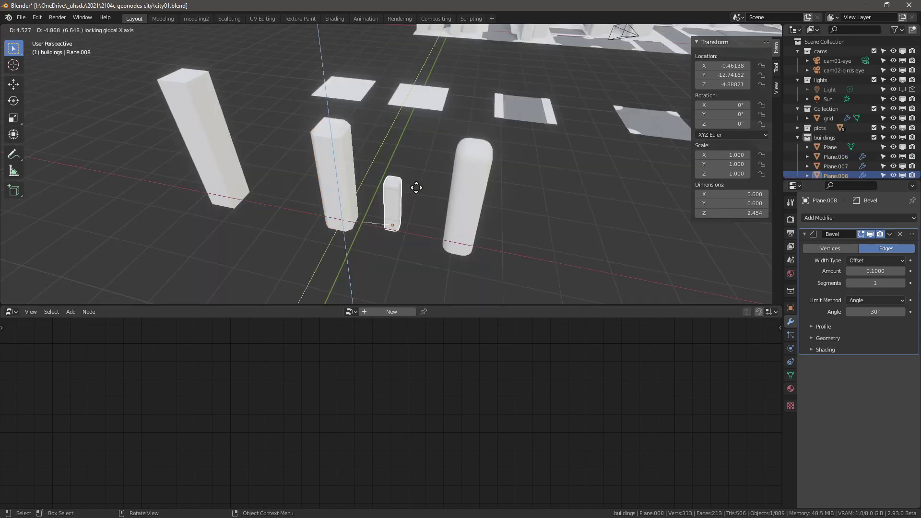
key("shift+d")
key("x")
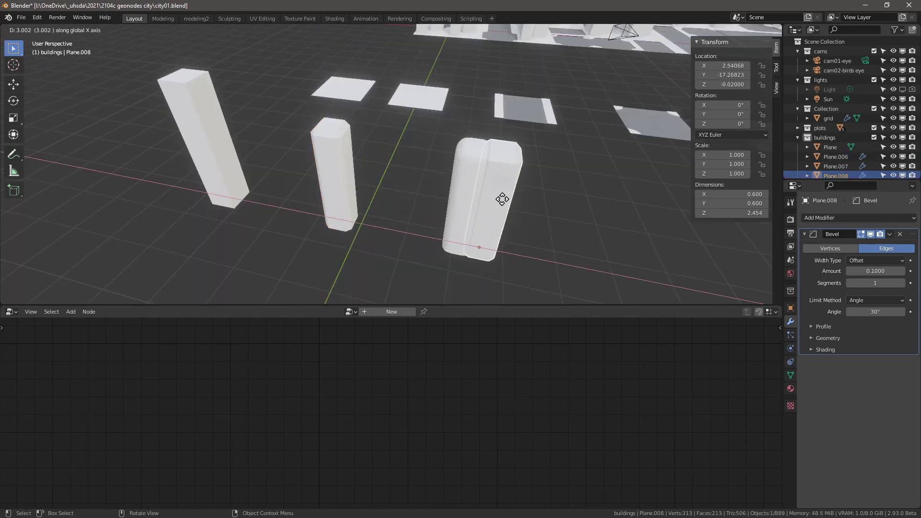
left_click(587, 209)
Lower the top face of the newest tower by about 1.15 to form a low block
key("Tab")
left_click(619, 165)
left_click_drag(629, 127, 614, 192)
middle_click_drag(636, 256, 493, 211, "shift")
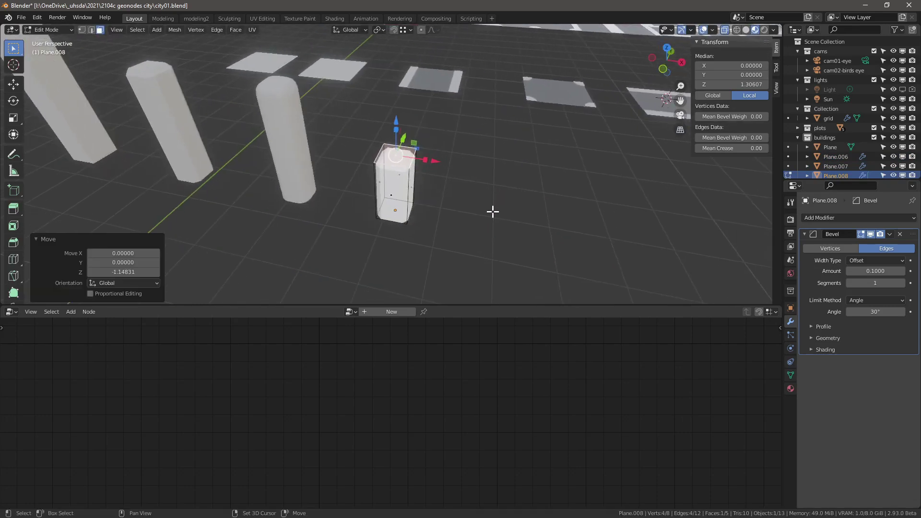
Widen the low block by moving its side face about 0.29 along the X axis
left_click(411, 187)
key("g")
key("x")
left_click(414, 191)
middle_click_drag(414, 192, 396, 188)
scroll(456, 187, "up", 2)
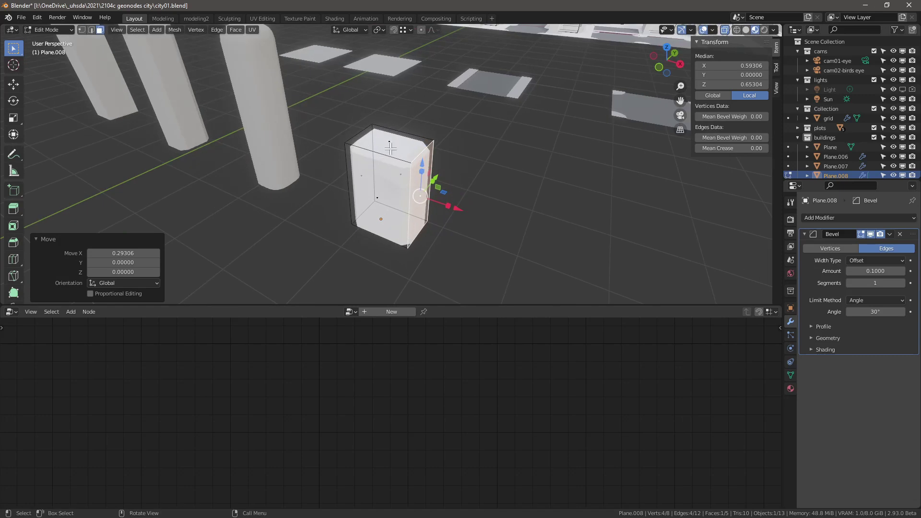
Duplicate the whole block inside the mesh, offsetting the copy along X and about -0.37 along Y
key("a")
key("shift+d")
key("x")
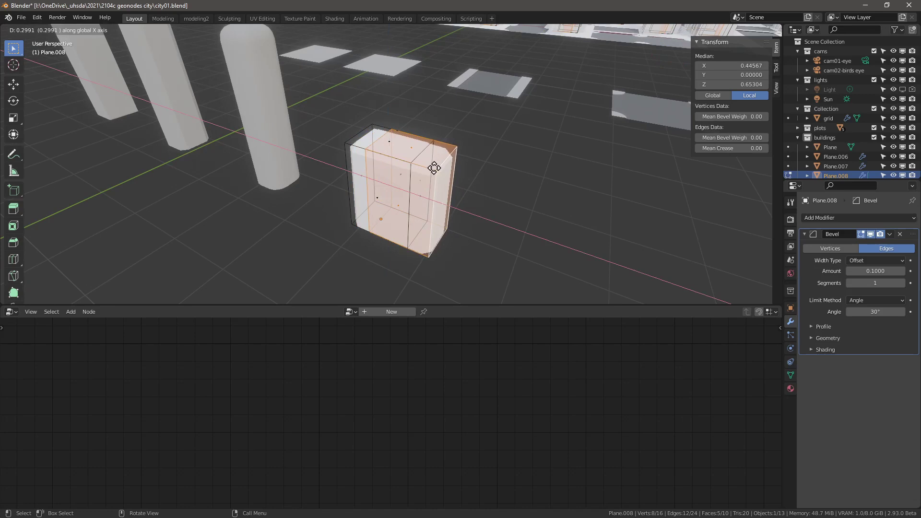
left_click(442, 171)
middle_click_drag(431, 187, 411, 196)
left_click_drag(469, 182, 438, 187)
middle_click_drag(438, 186, 512, 197)
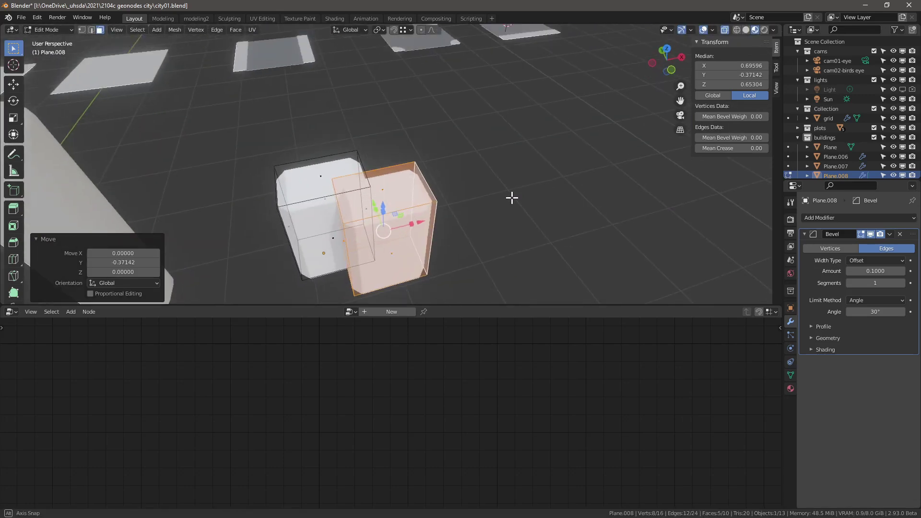
Return to Object Mode and duplicate the two-block building about 2.76 along the X axis
key("Tab")
scroll(476, 188, "up", 3)
middle_click_drag(477, 188, 427, 197)
scroll(417, 182, "down", 3)
key("shift+d")
key("x")
left_click(526, 173)
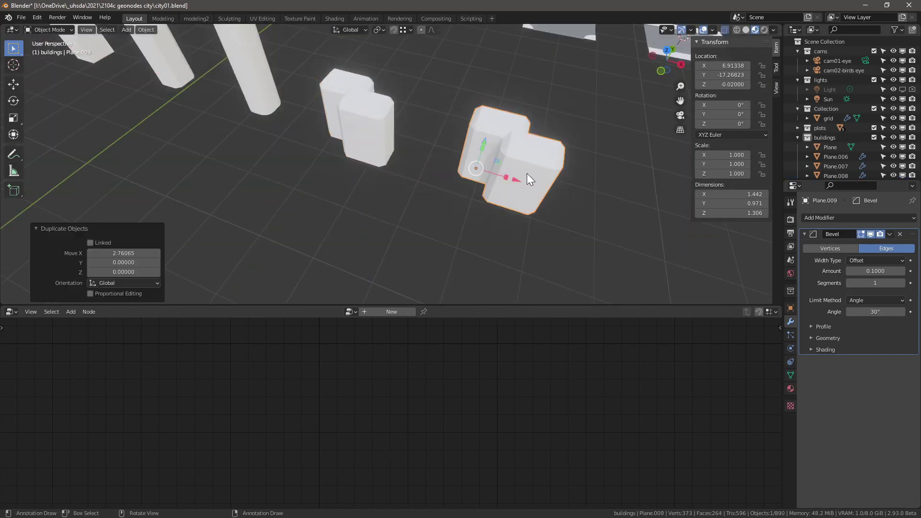
Delete the faces of the offset block in the duplicate, leaving a single low block building
key("Tab")
key("x")
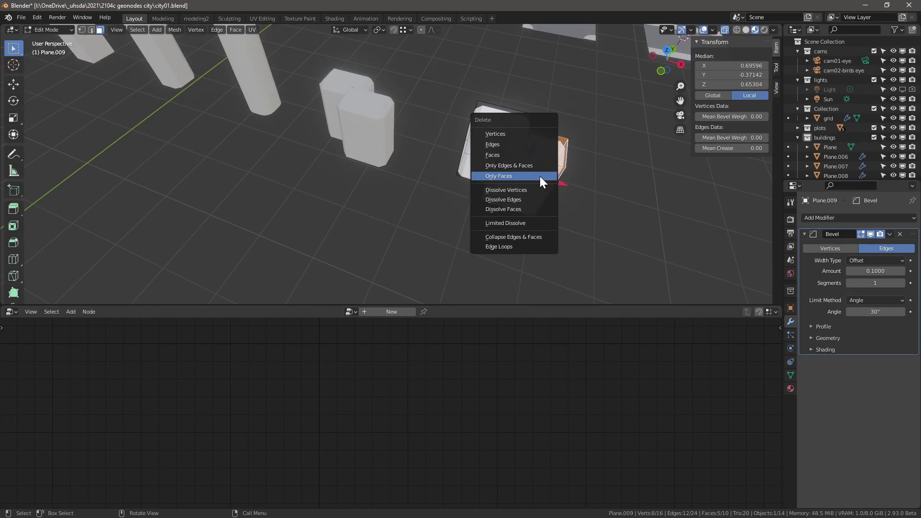
left_click(485, 154)
key("Tab")
Examine the mix of building shapes distributed across the city from close up and from afar
scroll(414, 216, "down", 2)
scroll(413, 231, "down", 6)
scroll(485, 77, "up", 4)
middle_click_drag(486, 77, 356, 170, "shift")
scroll(444, 152, "up", 8)
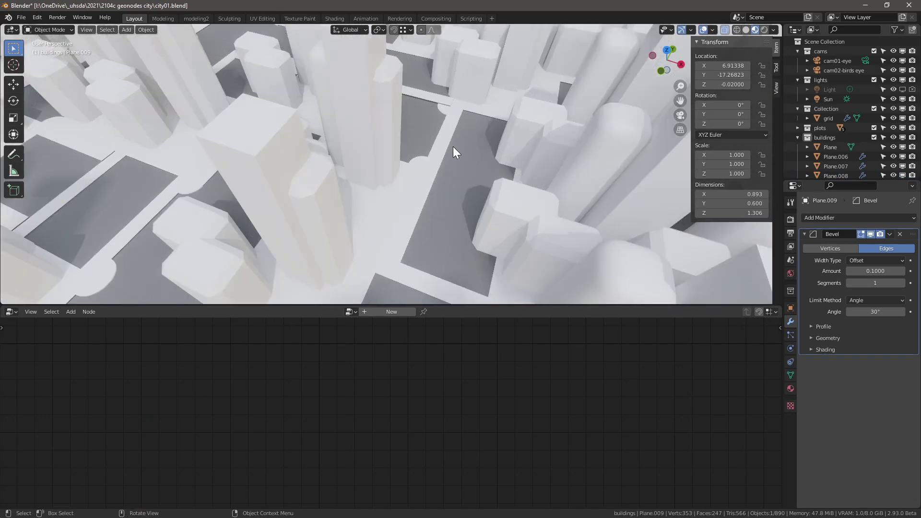
scroll(453, 146, "down", 10)
mouse_move(532, 184)
middle_mouse_down()
mouse_move(508, 172)
mouse_move(537, 188)
middle_mouse_up()
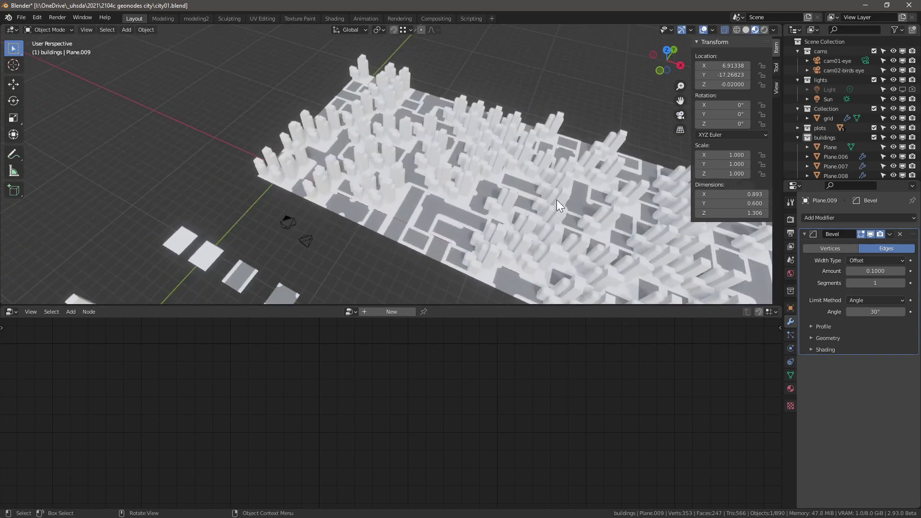
scroll(600, 203, "up", 5)
middle_click_drag(623, 222, 430, 223)
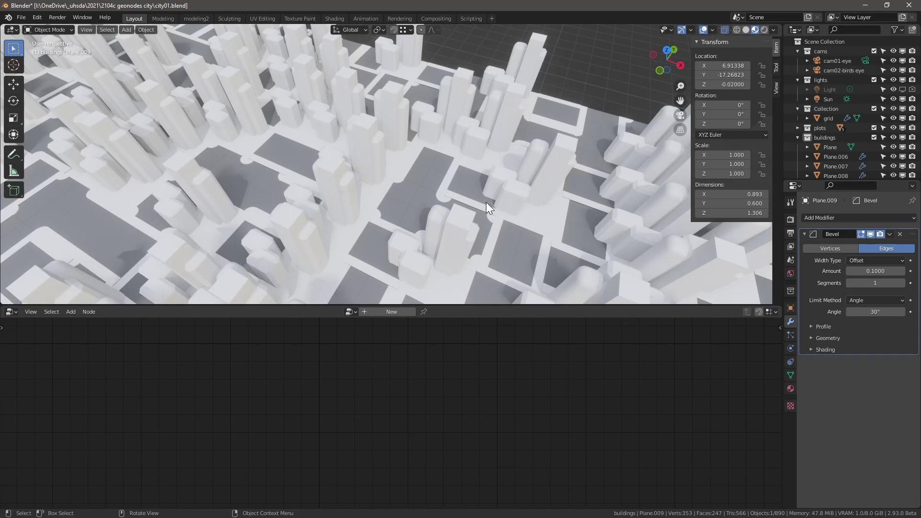
scroll(430, 223, "down", 5)
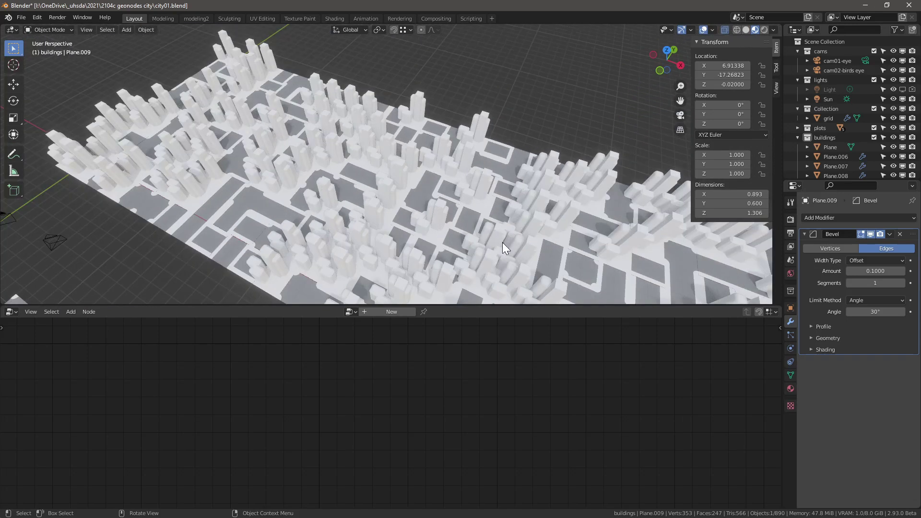
Select the grid and set the Point Instance seed in its buildings tree to 0
left_click(500, 240)
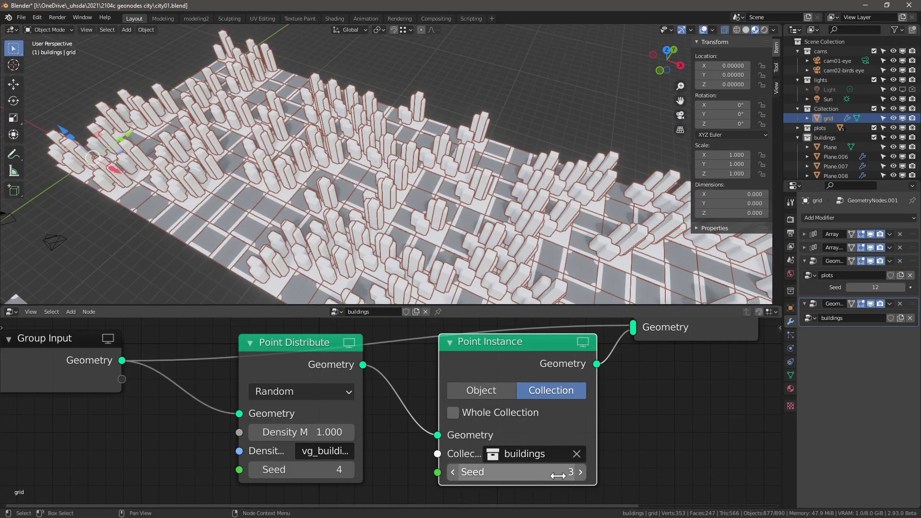
left_click(450, 471)
left_click(450, 472)
left_click(450, 472)
In the buildings tree, set Point Distribute to seed 0 and maximum density 3.1, and the Point Instance seed to 7
left_click(263, 473)
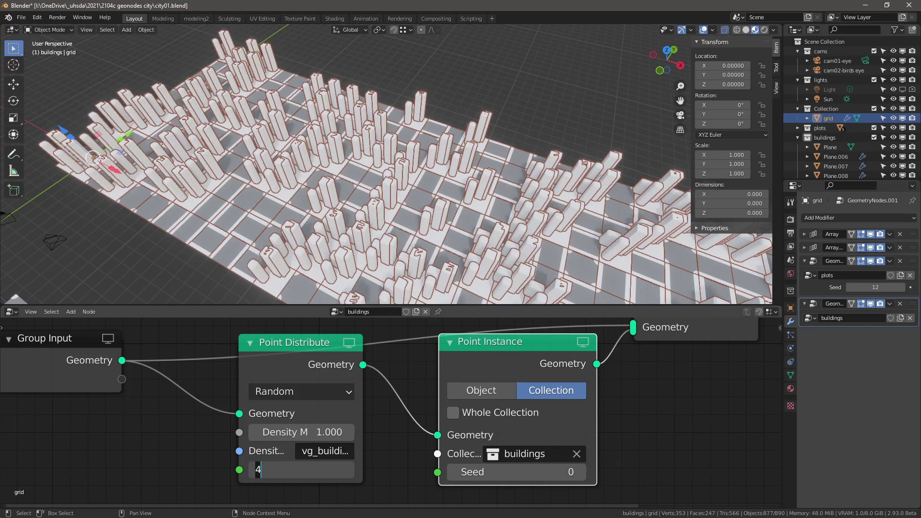
key("Return")
key("alt+a")
middle_click_drag(379, 214, 453, 168)
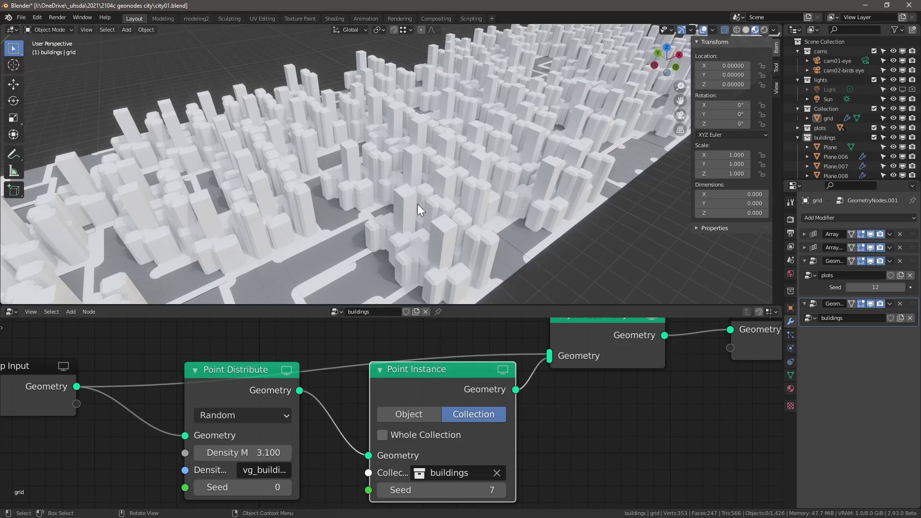
Insert an Attribute Sample Texture node between Point Distribute and Point Instance and create a new texture in it
scroll(461, 399, "down", 3)
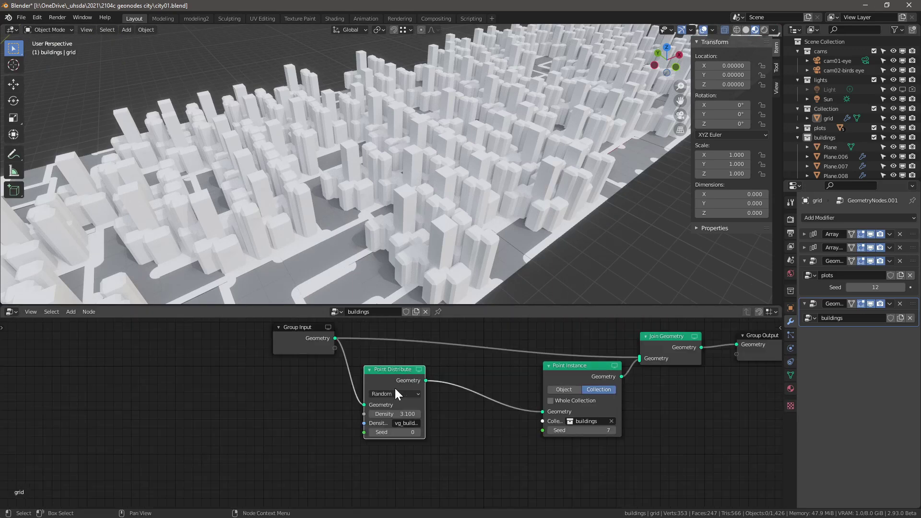
middle_click_drag(432, 393, 372, 383)
key("shift+a")
mouse_move(397, 405)
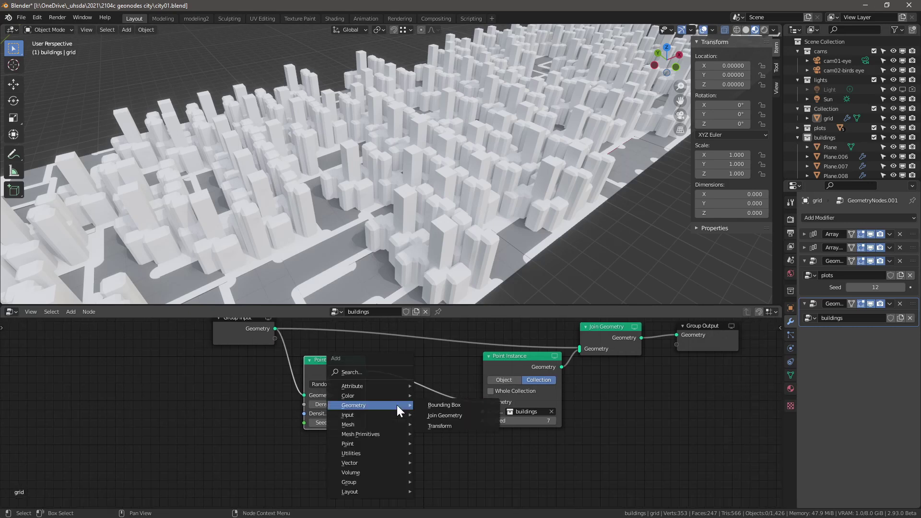
mouse_move(379, 386)
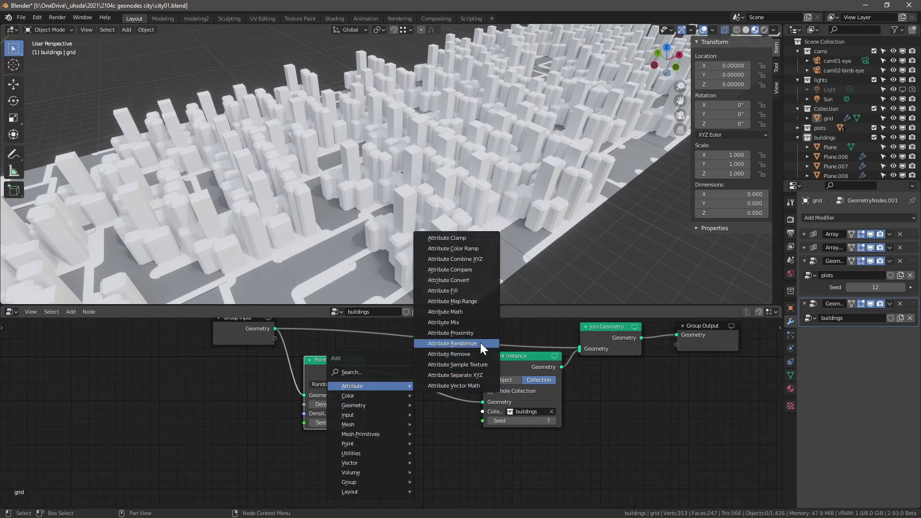
left_click(456, 364)
left_click(469, 393)
left_click(461, 395)
Map the Attribute Sample Texture node by the position attribute and output its result to scale
left_click(464, 416)
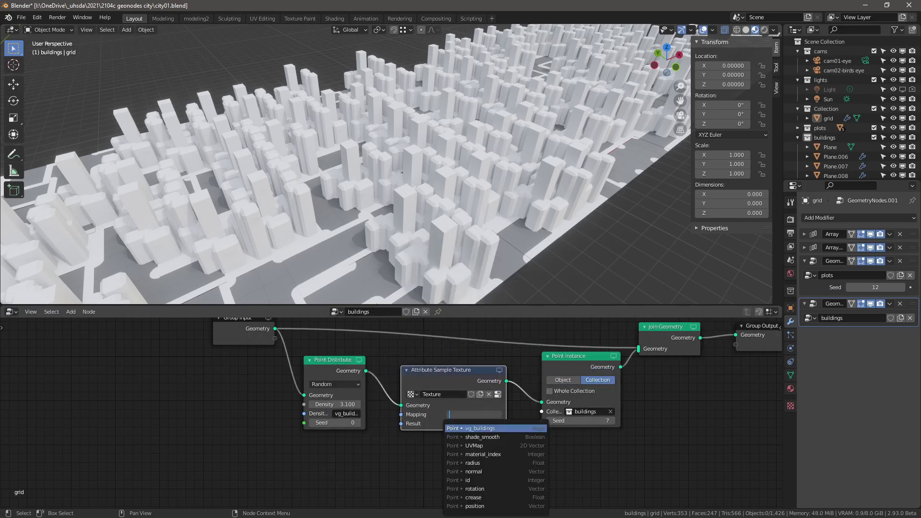
left_click(474, 506)
left_click(464, 423)
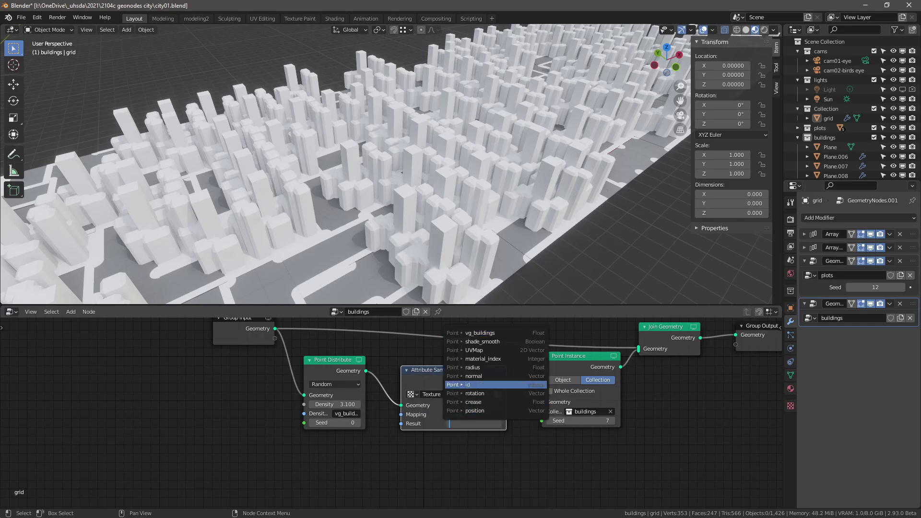
type("scale")
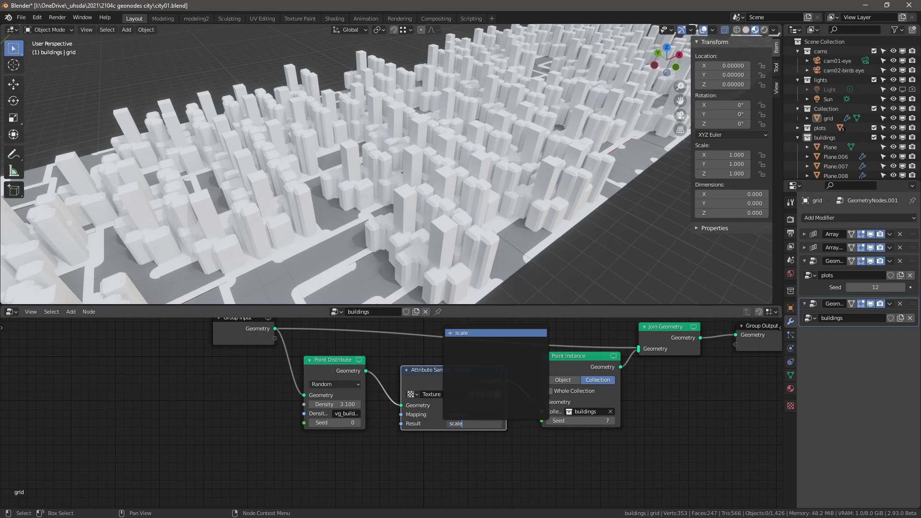
key("Return")
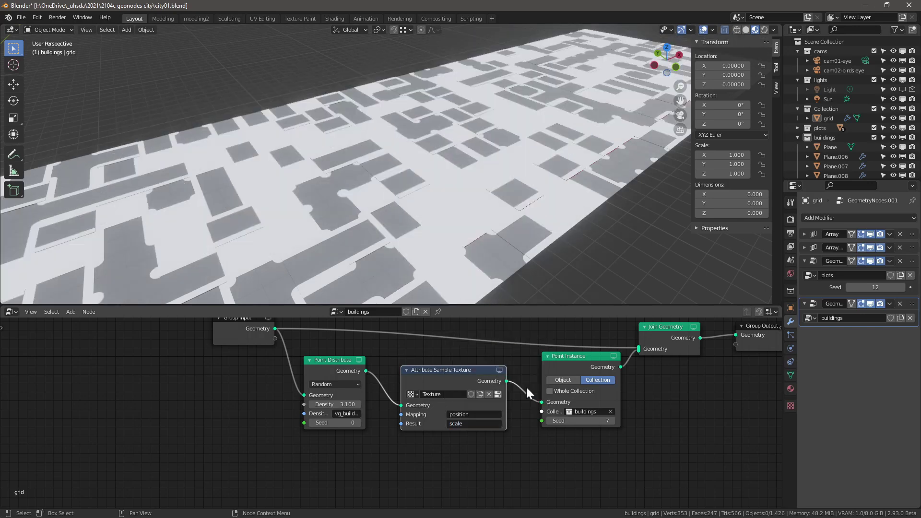
Change the new texture's type to Clouds and set its size to 0.78
left_click(790, 406)
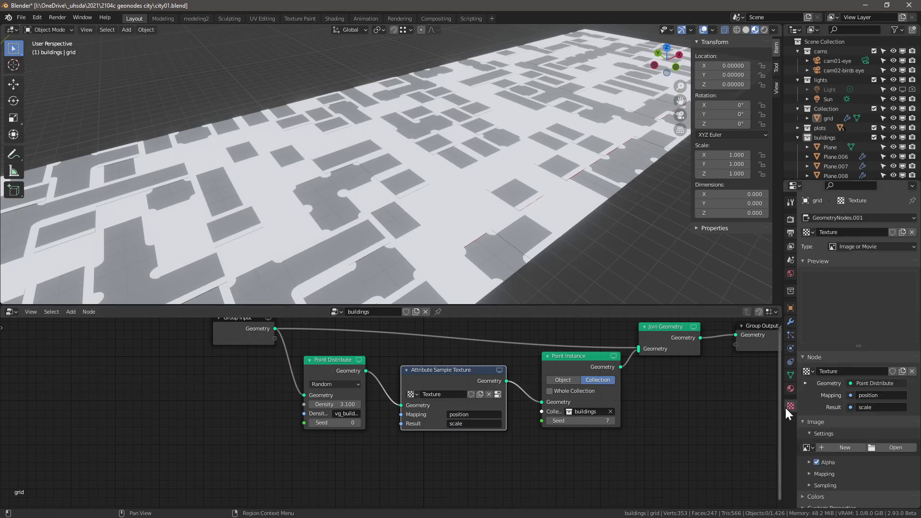
left_click(863, 245)
left_click(868, 273)
mouse_move(864, 479)
left_mouse_down()
mouse_move(893, 479)
mouse_move(879, 479)
left_mouse_up()
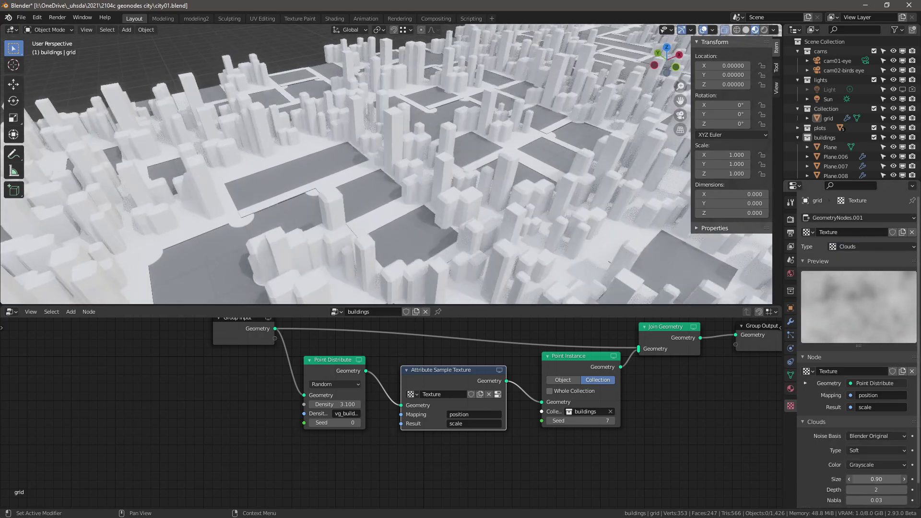
left_click_drag(876, 479, 869, 479)
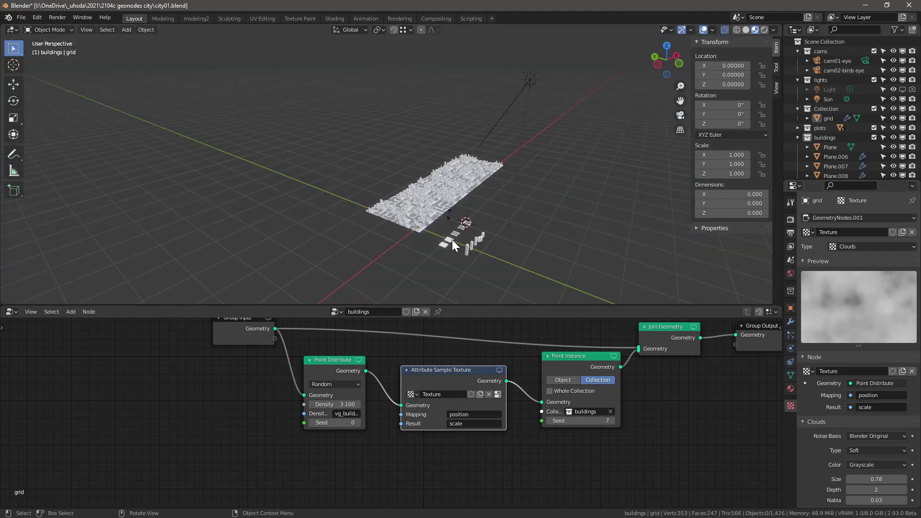
Edit the two-block source building and raise its top faces to make it taller
middle_click_drag(452, 240, 476, 163)
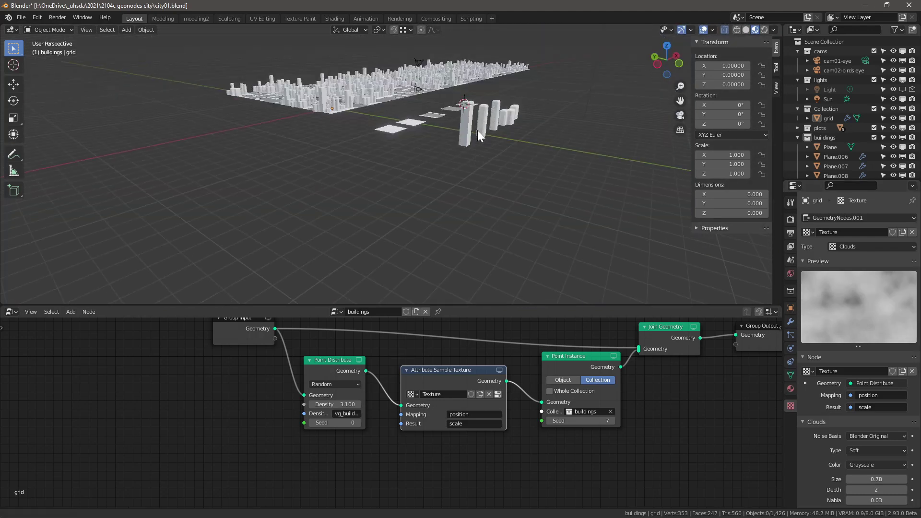
scroll(441, 158, "up", 6)
left_click(453, 161)
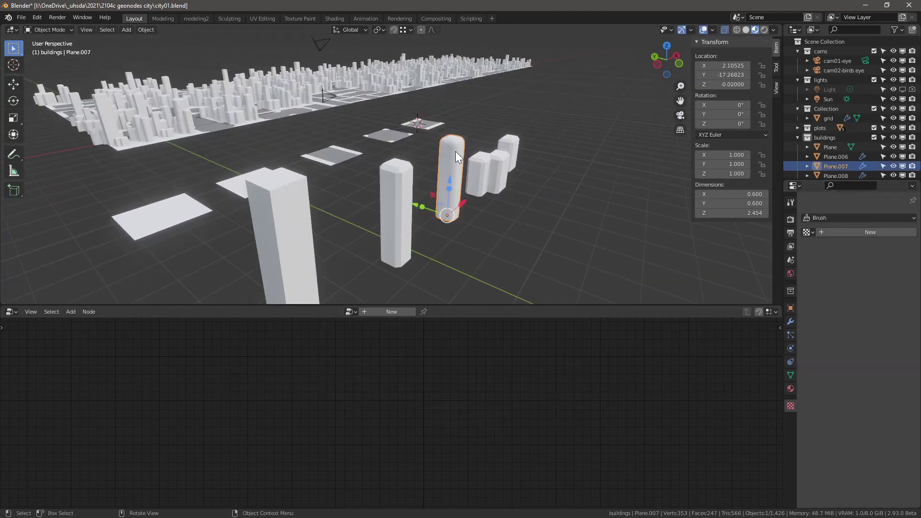
left_click(489, 151)
key("Tab")
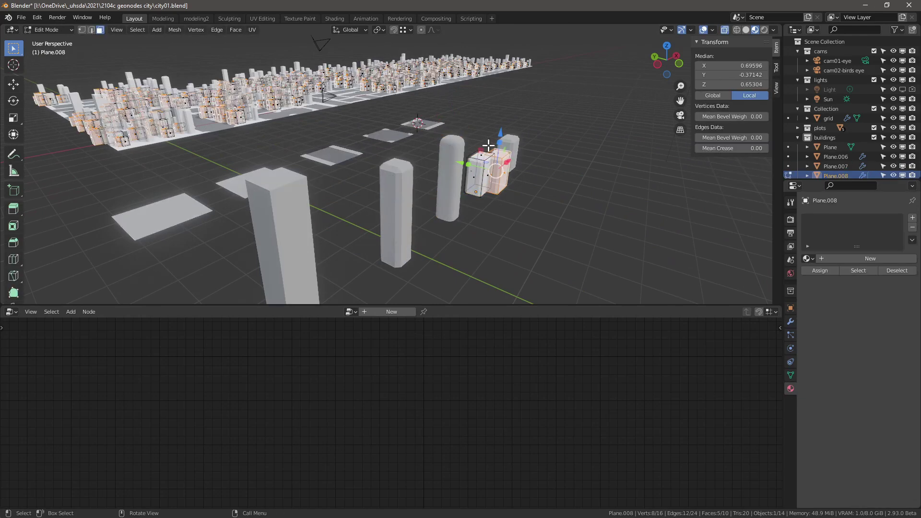
key("e")
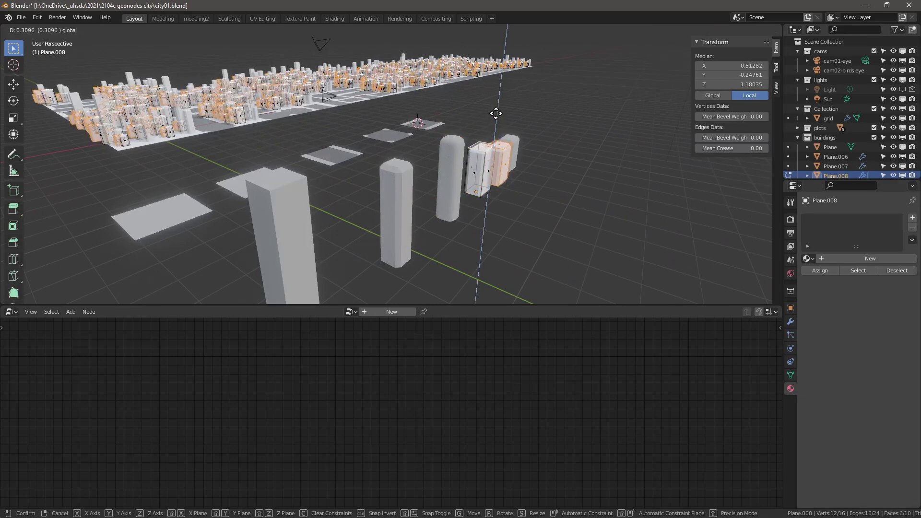
left_click(494, 107)
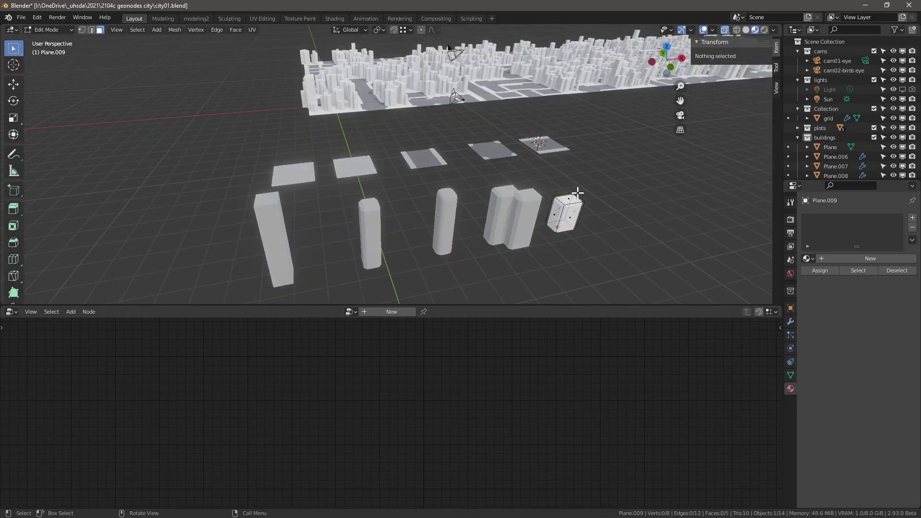
Raise the top face of the single low block building to a total height of about 2.02 m
left_click(571, 192)
key("e")
left_click(531, 169)
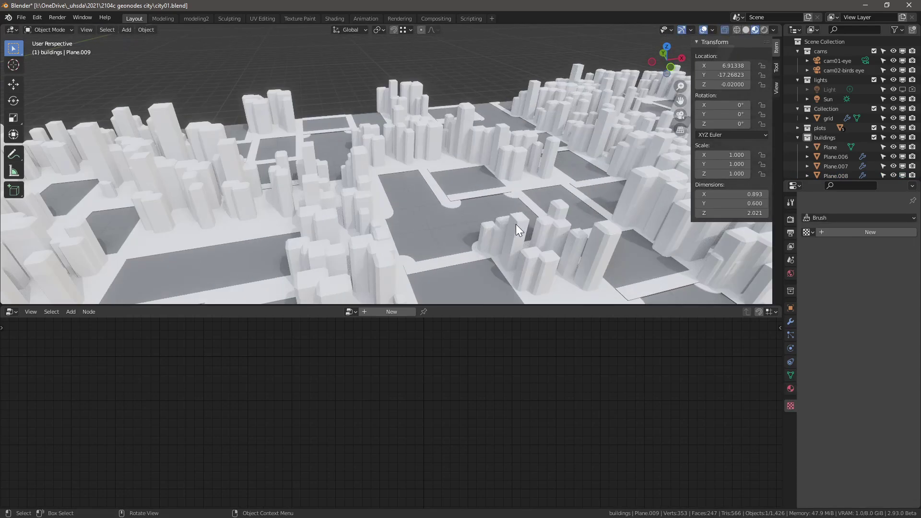
Select all five source buildings and raise their top faces together in Edit Mode to make them taller
scroll(516, 223, "down", 10)
mouse_move(498, 192)
middle_mouse_down()
mouse_move(537, 169)
mouse_move(500, 218)
mouse_move(497, 180)
middle_mouse_up()
scroll(496, 179, "down", 5)
scroll(566, 189, "up", 6)
left_click(439, 255)
left_click(467, 240, "shift")
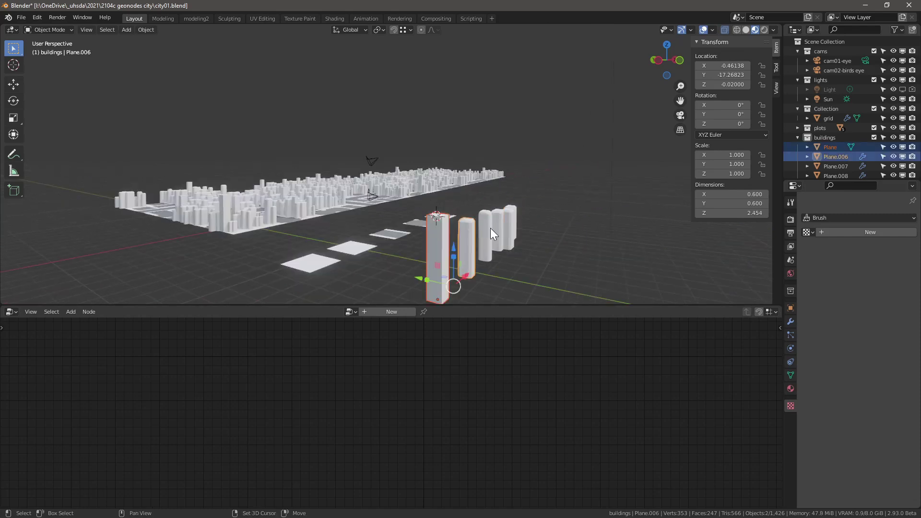
left_click(488, 229, "shift")
left_click(503, 219, "shift")
left_click(514, 205, "shift")
key("Tab")
middle_click_drag(481, 238, 524, 175)
left_click_drag(548, 149, 547, 93)
key("Tab")
middle_click_drag(548, 93, 503, 174)
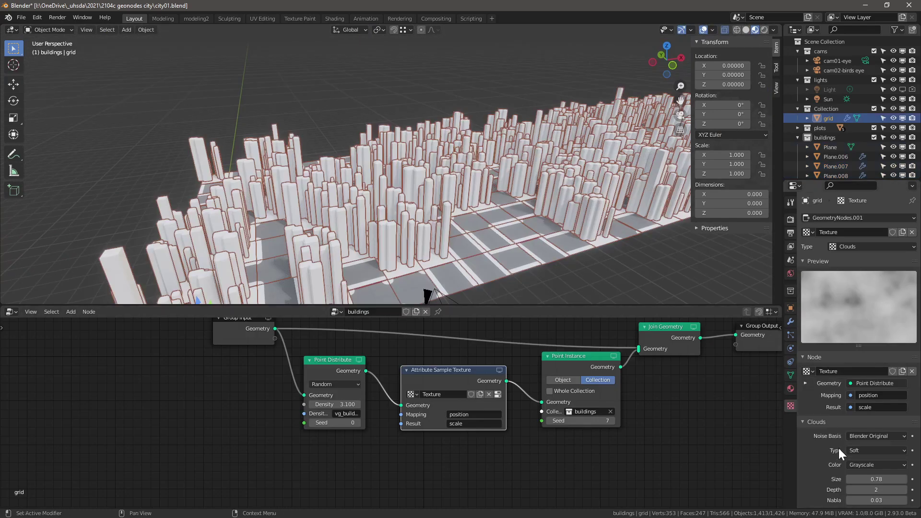
Set the Clouds texture size to 0.42 for the grid's building scale
left_click_drag(868, 477, 847, 477)
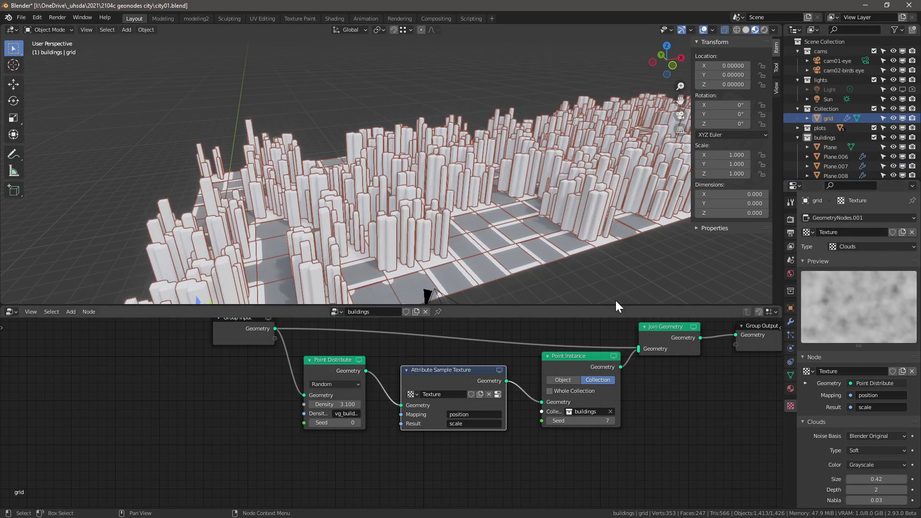
scroll(580, 248, "up", 1)
left_click(580, 272)
scroll(431, 211, "down", 4)
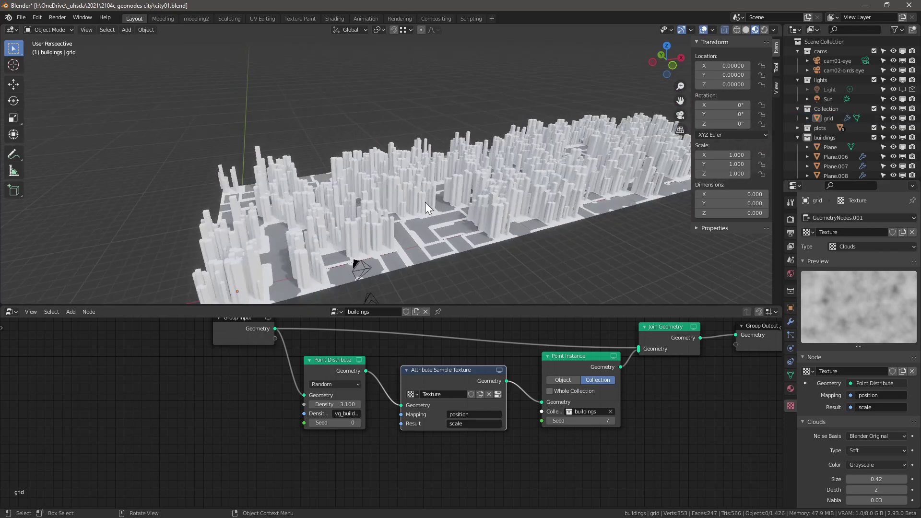
mouse_move(477, 186)
middle_mouse_down()
mouse_move(506, 199)
mouse_move(478, 168)
mouse_move(479, 183)
middle_mouse_up()
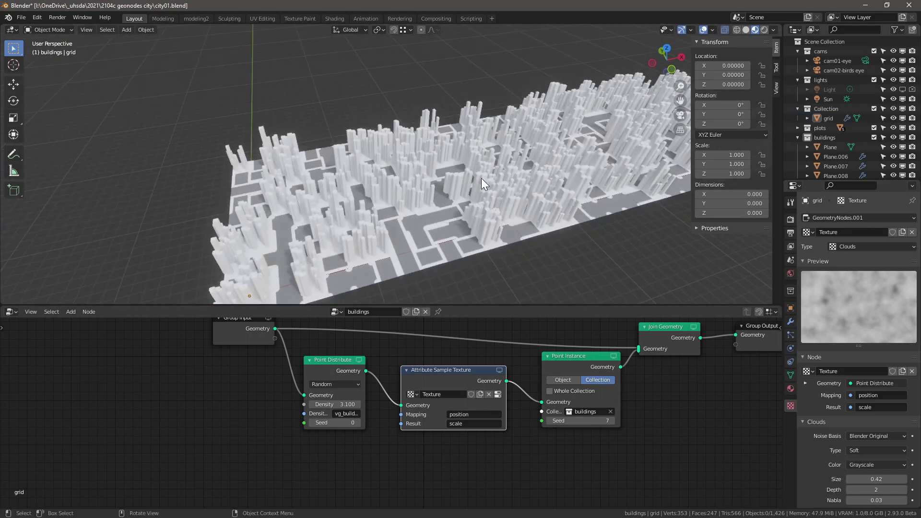
Set the Point Instance seed to 3 and rearrange the nodes before it to make room
middle_click_drag(553, 430, 505, 439)
left_click(501, 429)
left_click(502, 430)
left_click(501, 430)
left_click(502, 429)
scroll(280, 394, "up", 2)
left_click_drag(281, 399, 271, 416)
left_click_drag(370, 374, 332, 367)
scroll(512, 157, "up", 4)
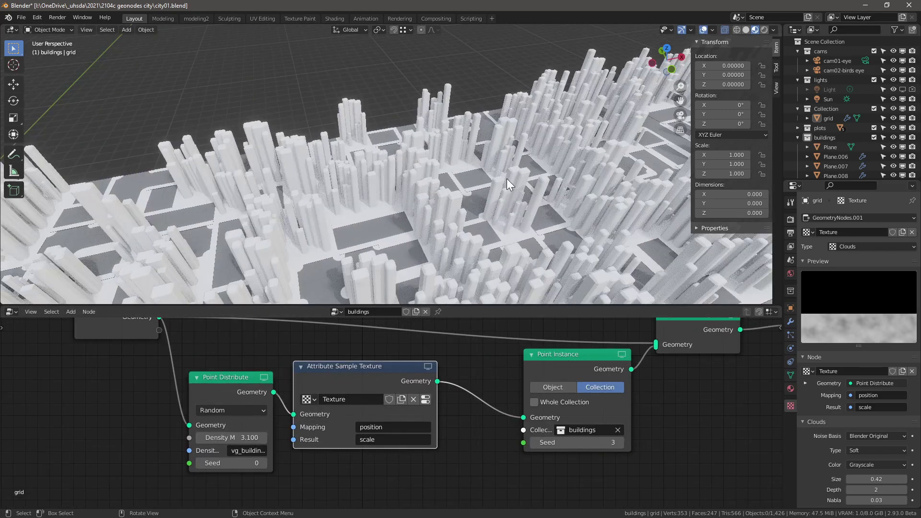
Insert an Attribute Randomize node between Attribute Sample Texture and Point Instance, with scale as its attribute
middle_click_drag(401, 385, 292, 402)
scroll(292, 402, "down", 1)
key("shift+a")
mouse_move(372, 394)
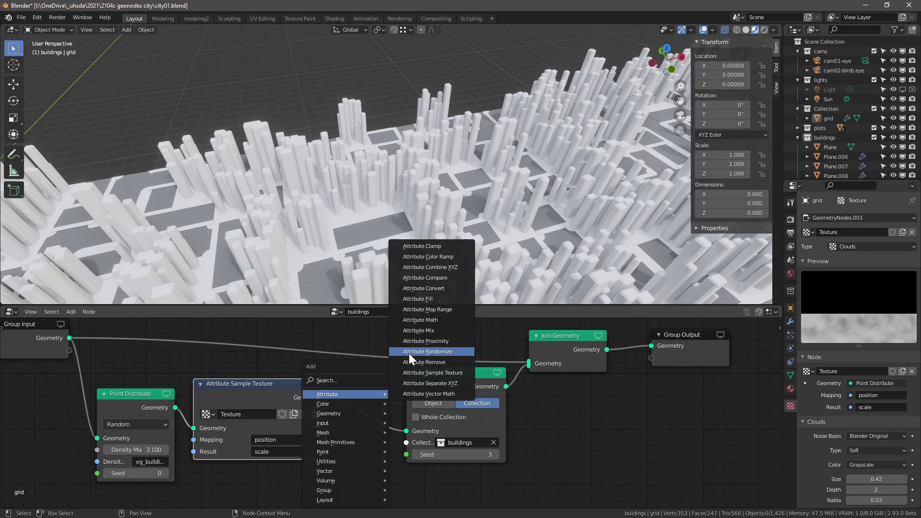
left_click(422, 352)
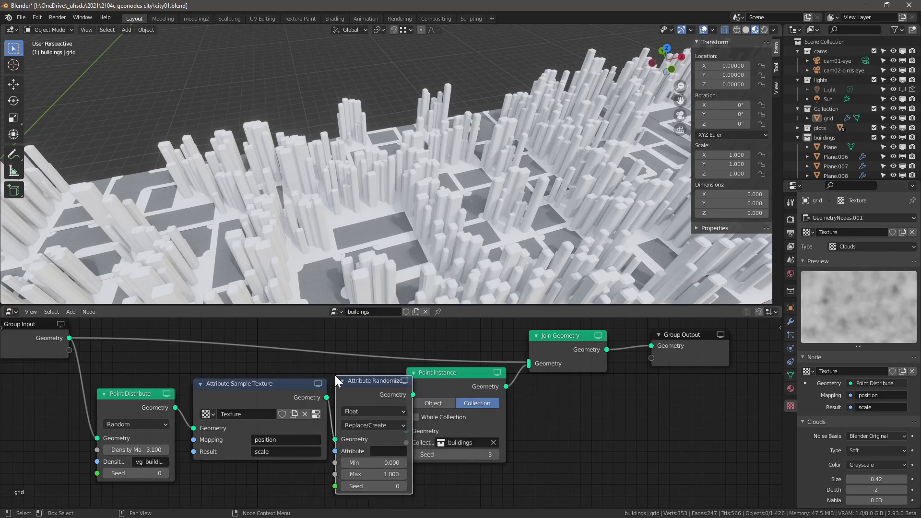
left_click(371, 375)
middle_click_drag(410, 456, 425, 416)
left_click(434, 411)
left_click(480, 349)
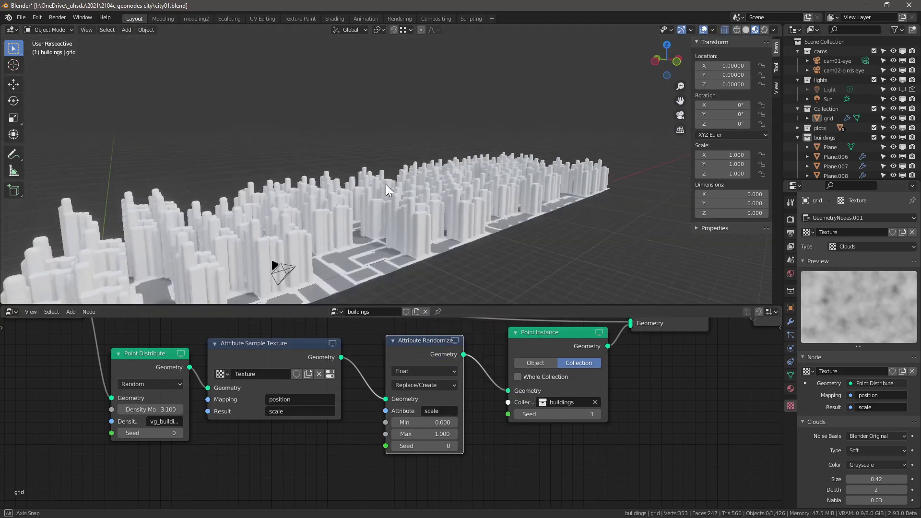
middle_click_drag(385, 185, 390, 189)
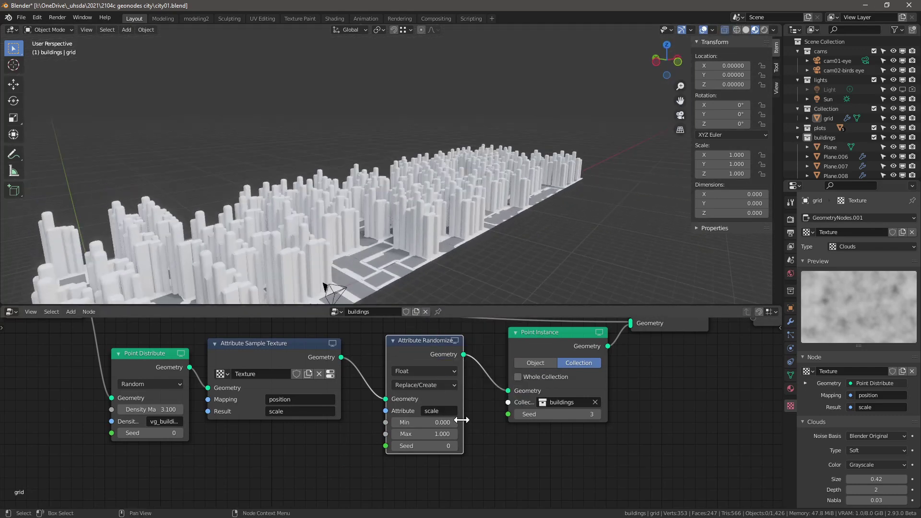
Try the Vector data type on the Attribute Randomize node, then undo the change
scroll(432, 393, "up", 2)
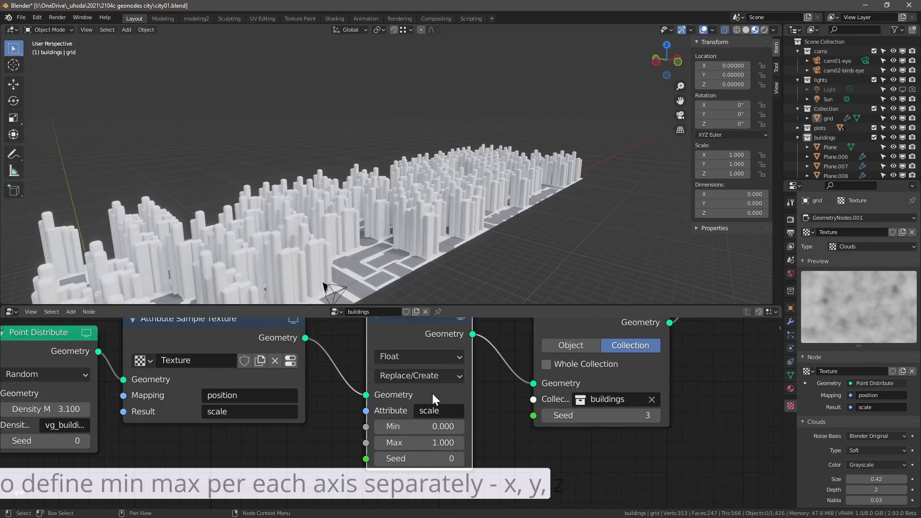
left_click(414, 359)
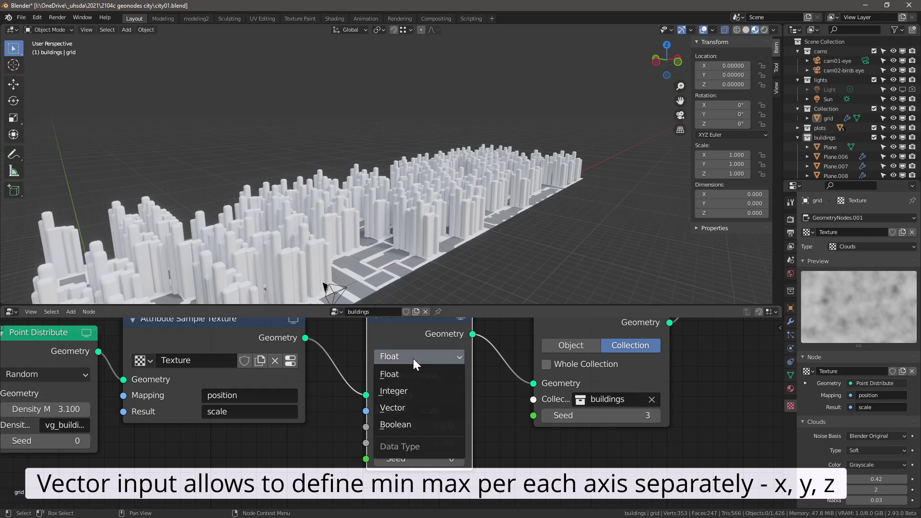
left_click(402, 407)
middle_click_drag(439, 446, 488, 396)
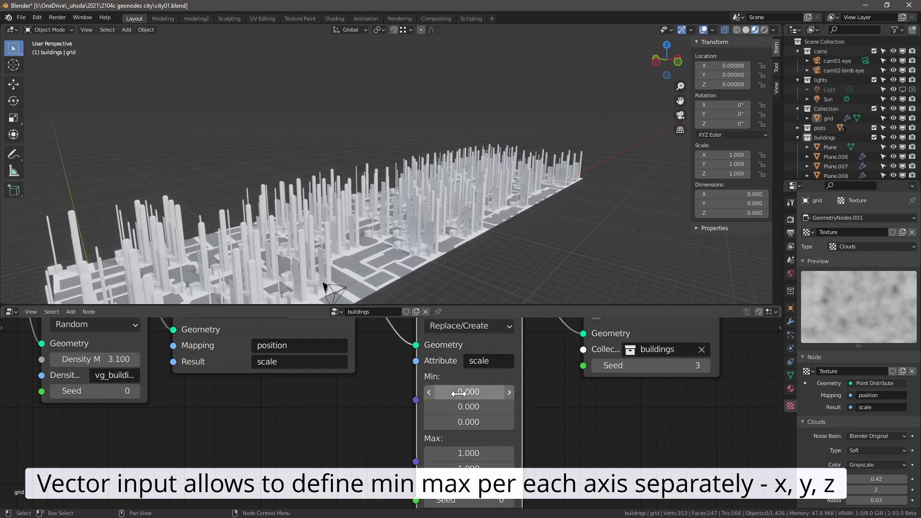
key("ctrl+z")
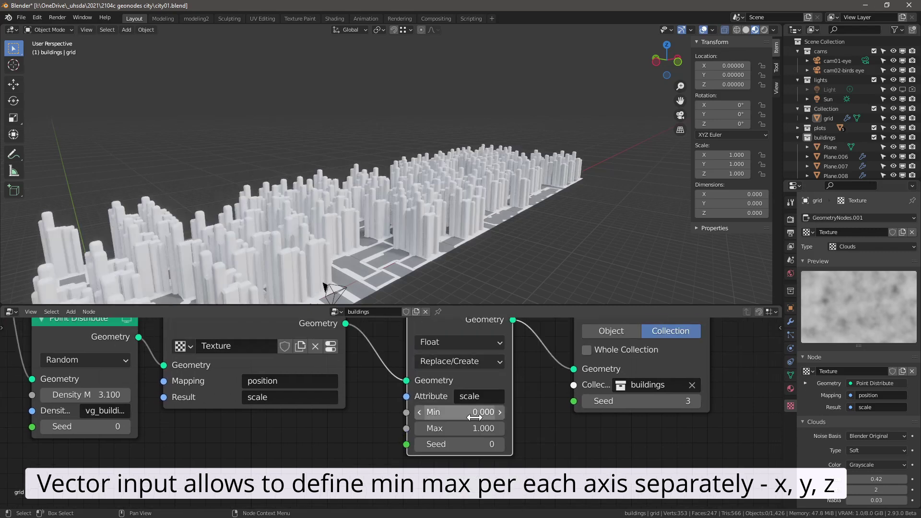
Set the Attribute Randomize minimum to 0.3 and maximum to 0.6
scroll(510, 427, "up", 2)
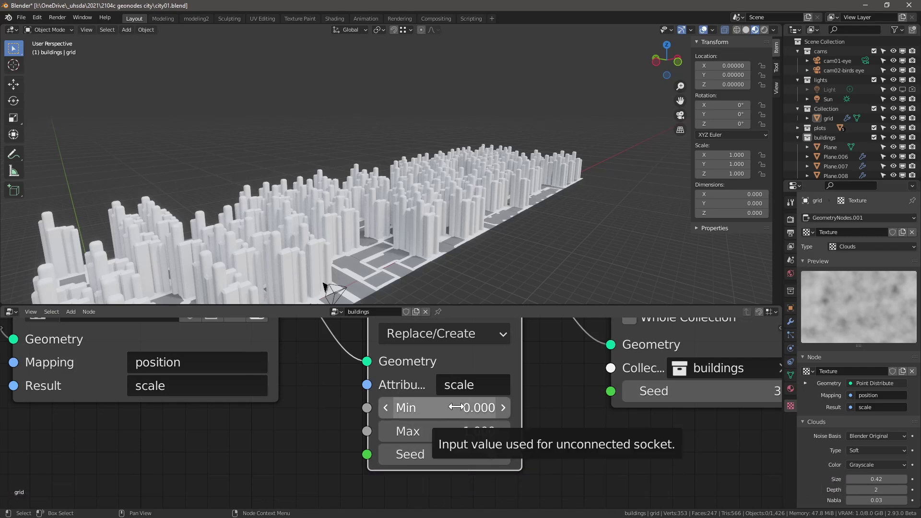
left_click_drag(456, 407, 451, 401)
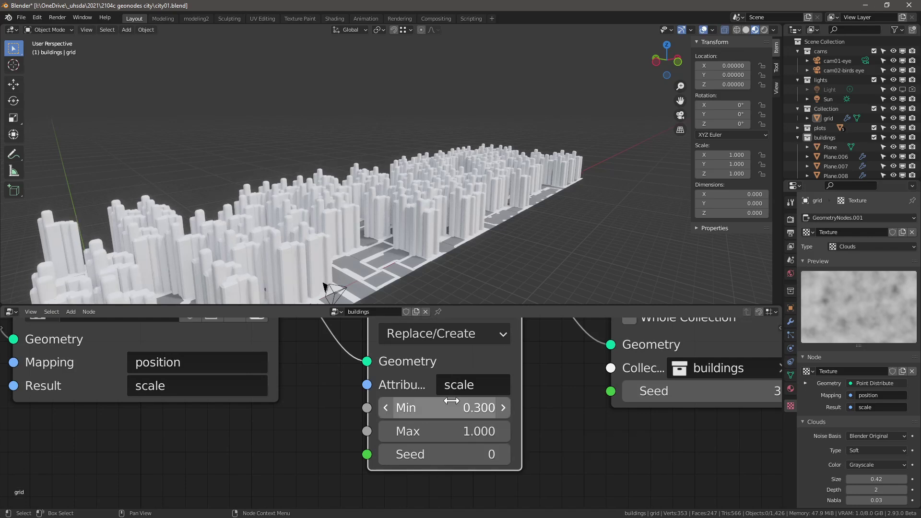
left_click(453, 431)
type(".6")
key("Return")
Switch the Attribute Randomize operation to Add, with both minimum and maximum at 0
left_click(447, 371)
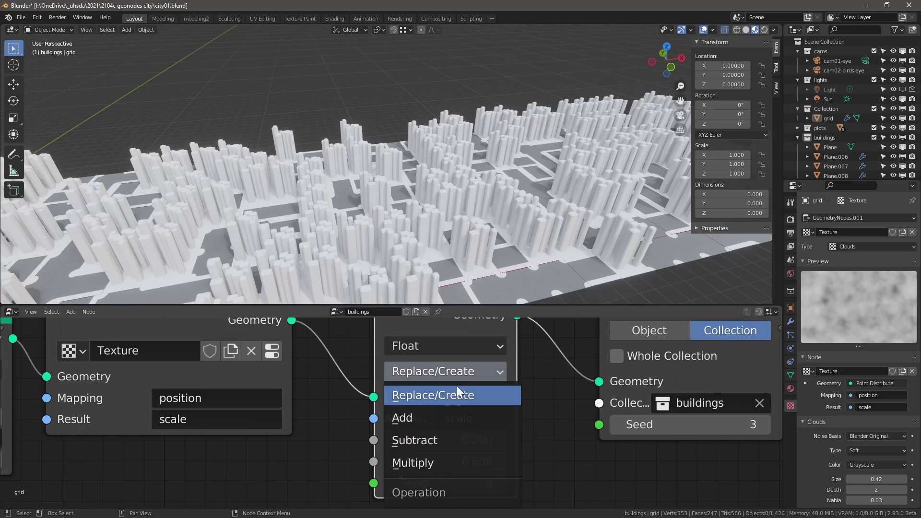
left_click(418, 417)
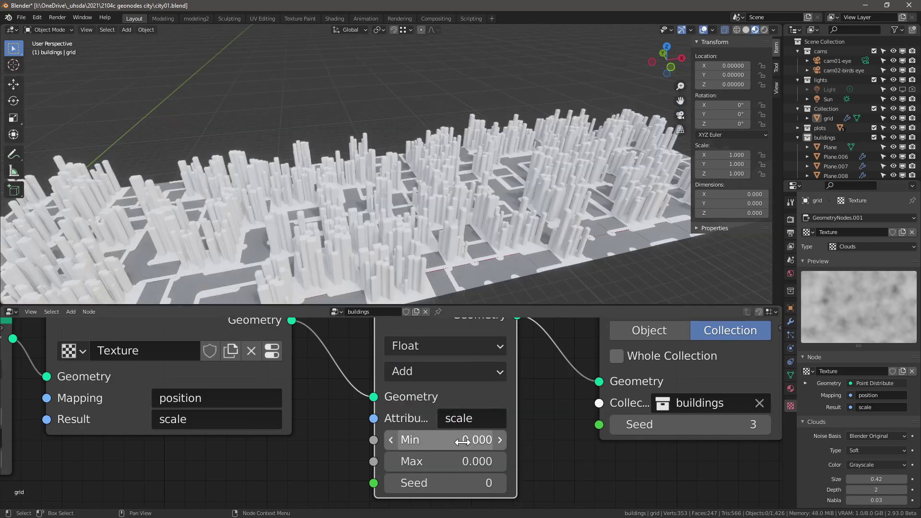
scroll(398, 224, "up", 2)
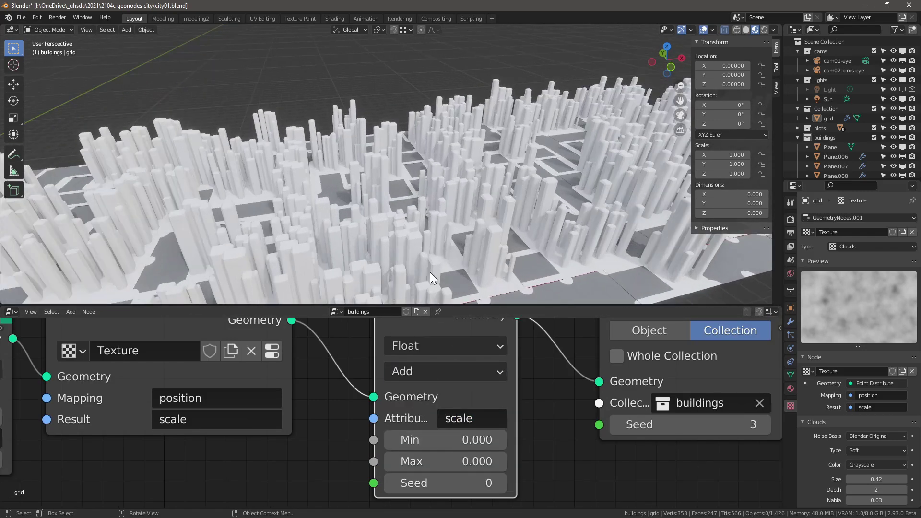
Set the Attribute Randomize minimum to -0.1 and maximum to 0.1
left_click(440, 440)
type("-0")
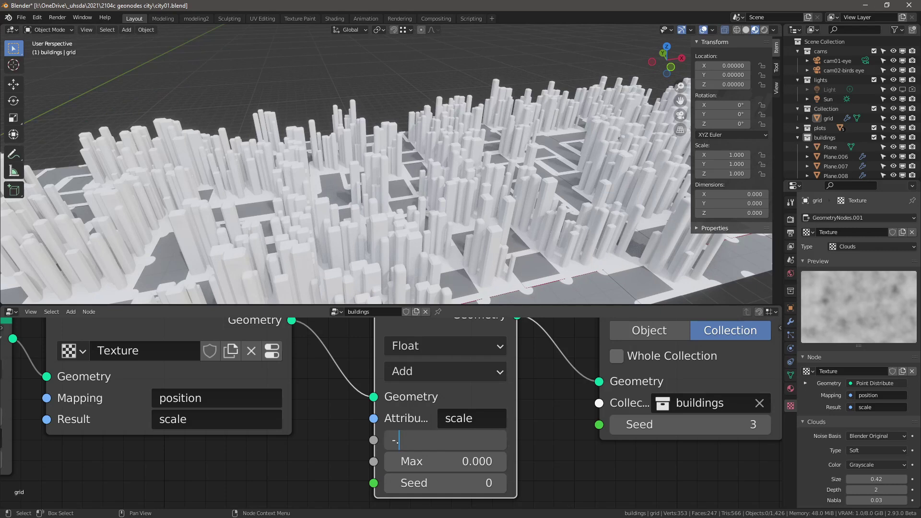
type(".1")
key("Return")
left_click(440, 461)
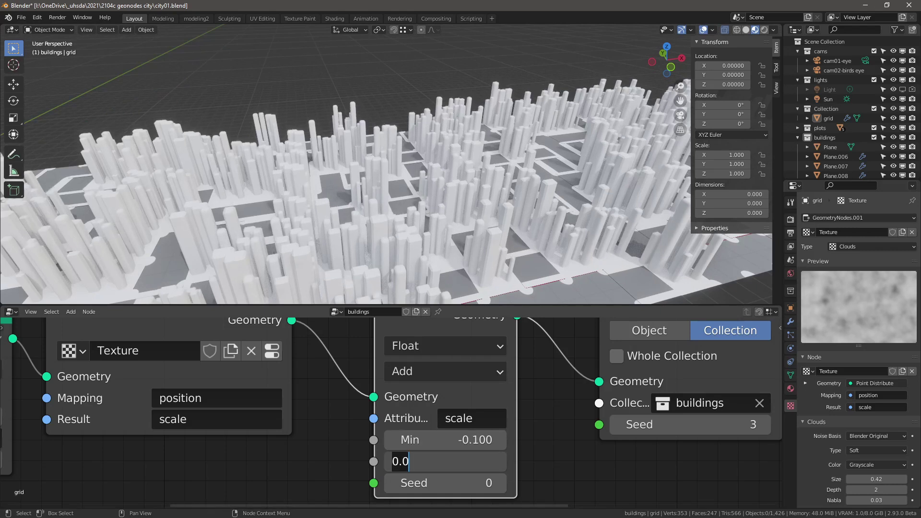
type(".1")
key("Return")
Duplicate the blank plot at the end of the plot row and place the copy about 3.54 m along negative X
middle_click_drag(425, 224, 418, 249)
scroll(302, 379, "down", 2)
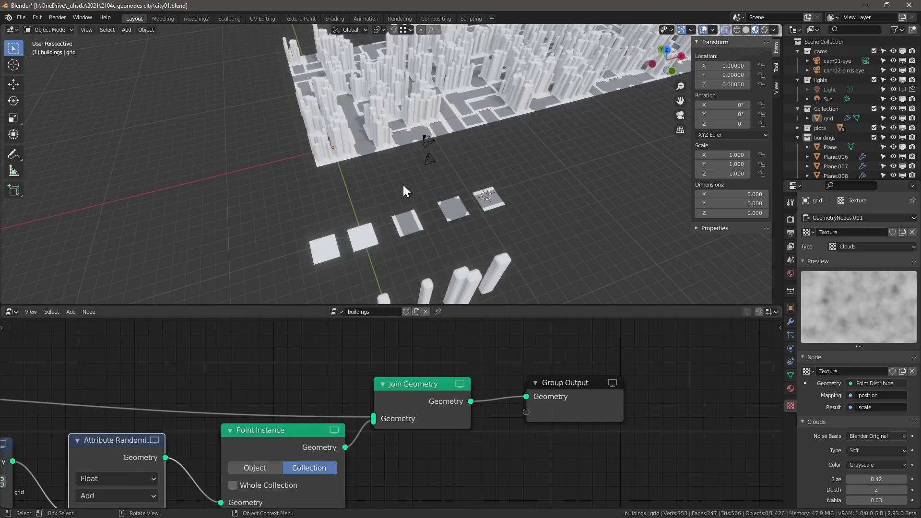
middle_click_drag(407, 185, 414, 162)
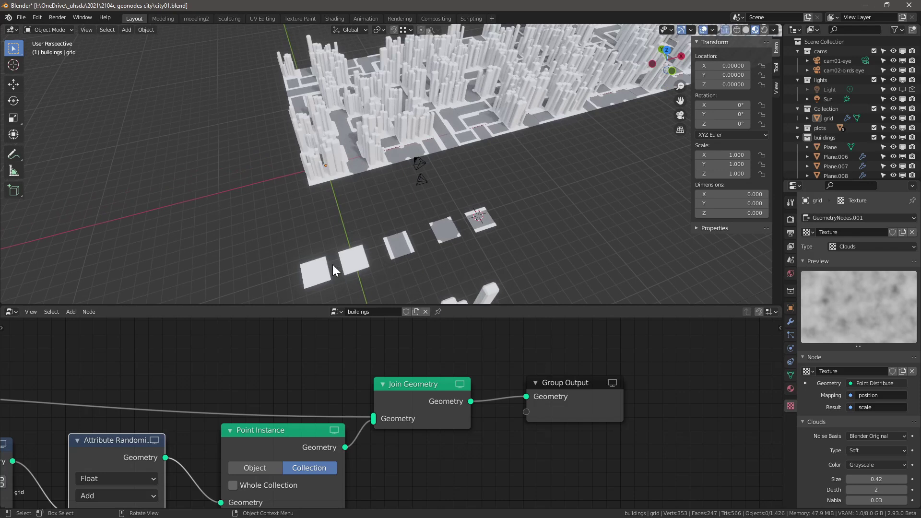
left_click(317, 271)
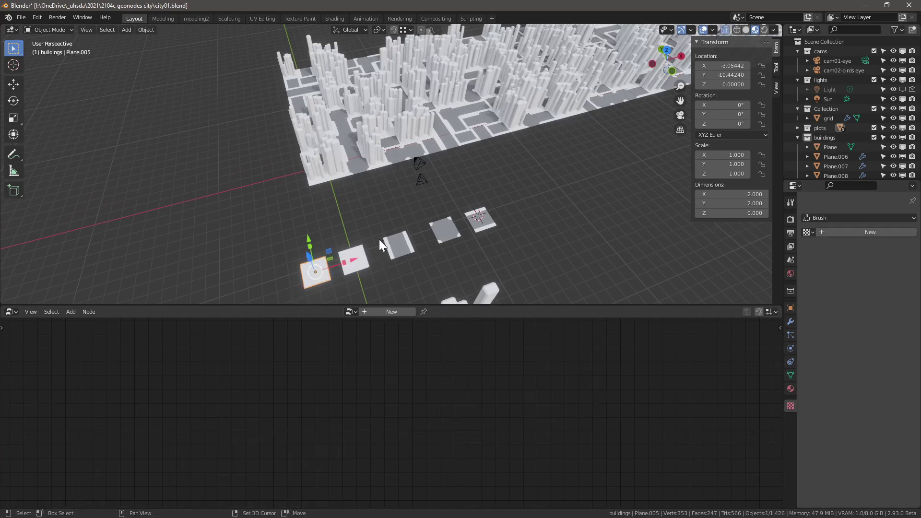
key("shift+d")
key("x")
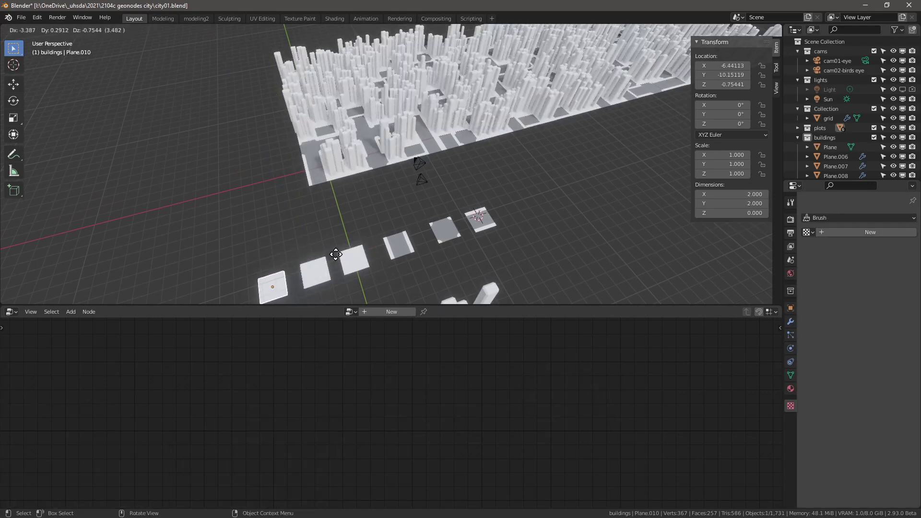
left_click(282, 306)
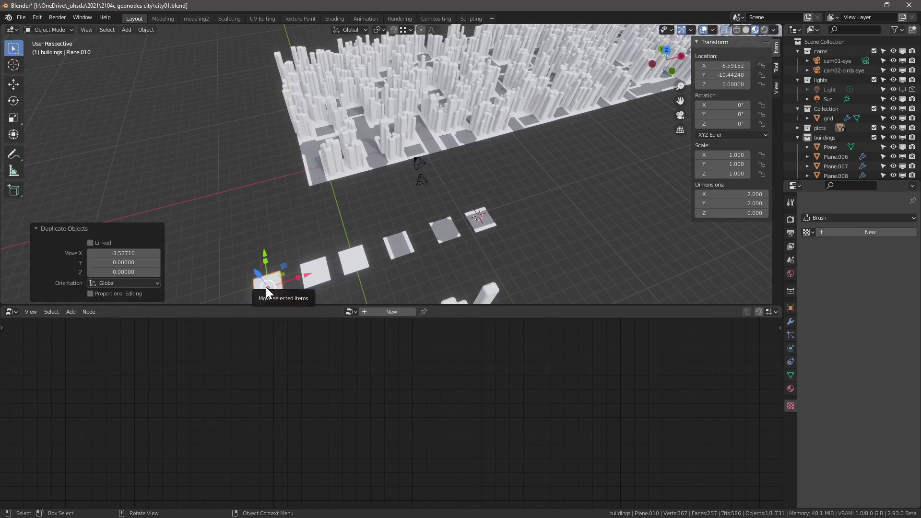
Select all five source buildings and inset their top faces together with a thickness of about 0.09
scroll(345, 252, "down", 2)
scroll(454, 134, "up", 2)
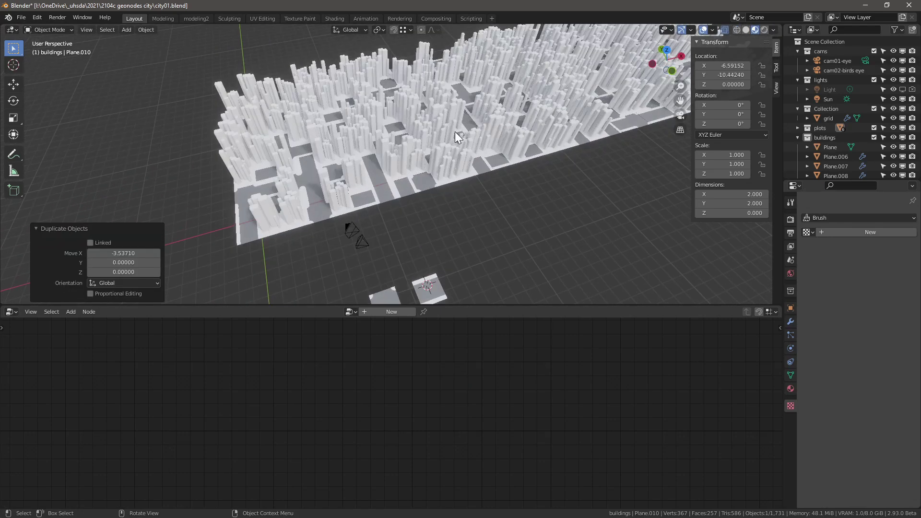
middle_click_drag(439, 102, 328, 220, "shift")
middle_click_drag(447, 155, 497, 107)
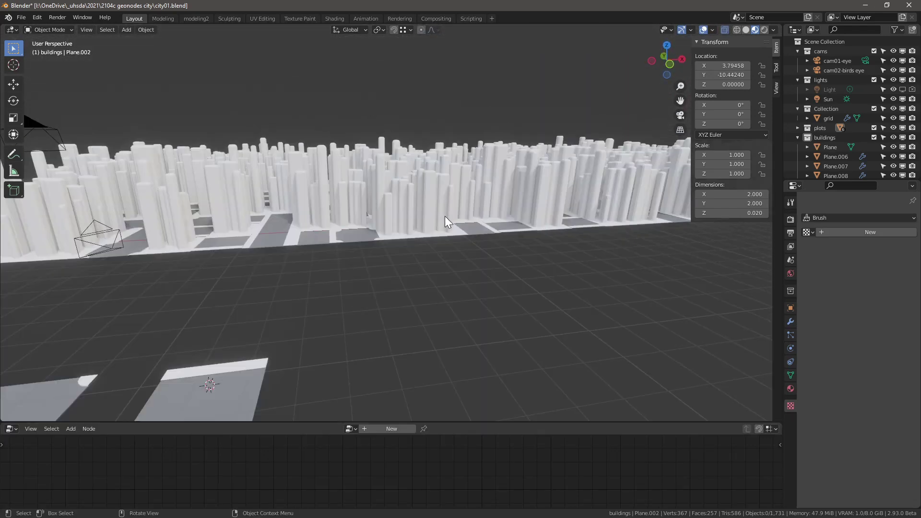
middle_click_drag(445, 216, 393, 302)
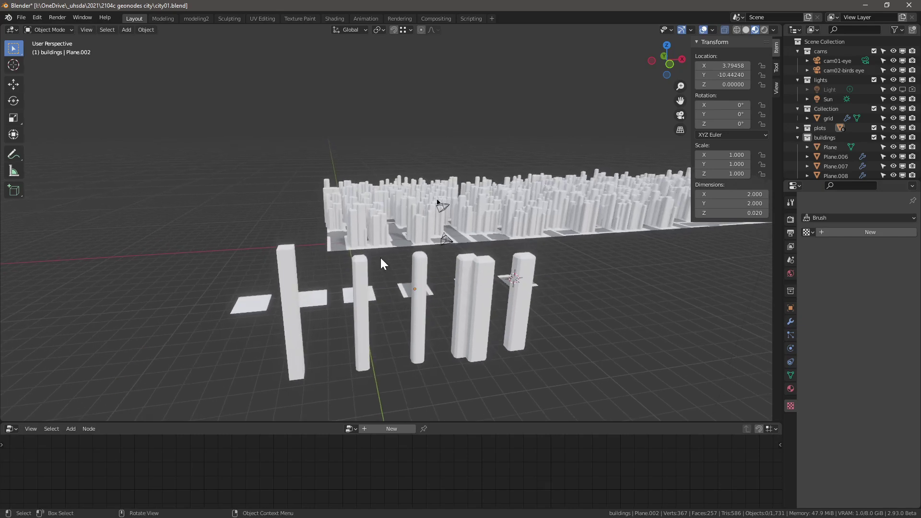
left_click(284, 264)
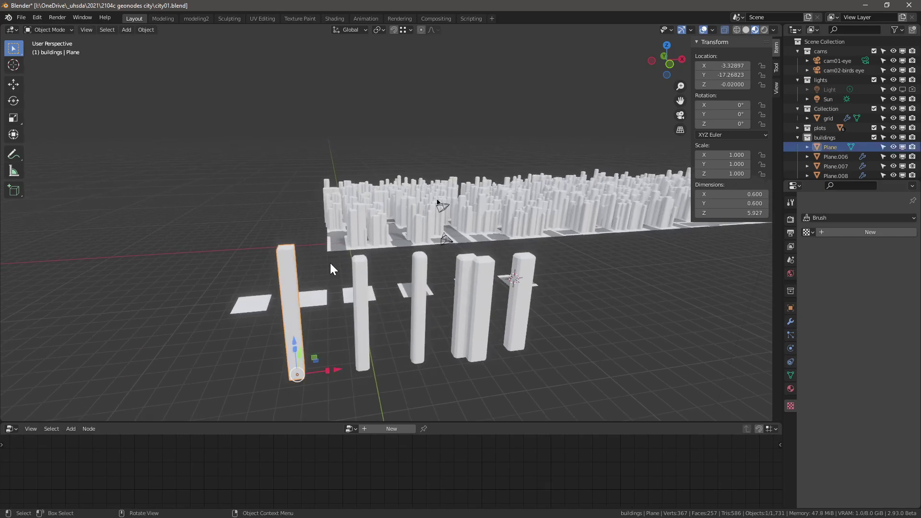
middle_click_drag(294, 280, 364, 302)
scroll(365, 302, "down", 2)
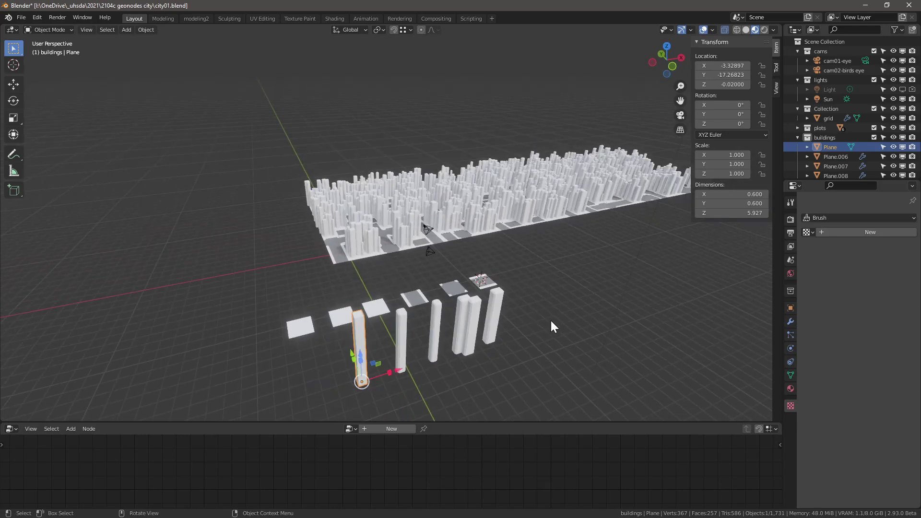
left_click_drag(531, 353, 389, 312, "shift")
scroll(384, 339, "up", 3)
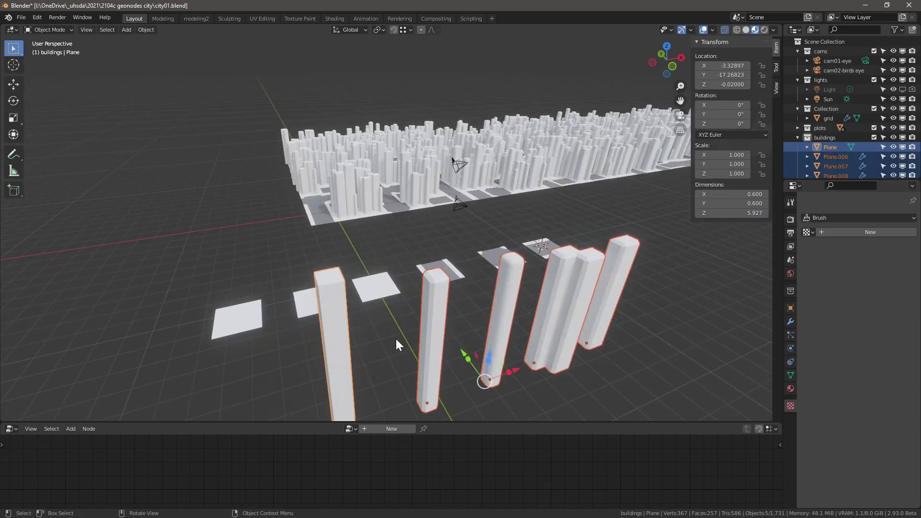
key("Tab")
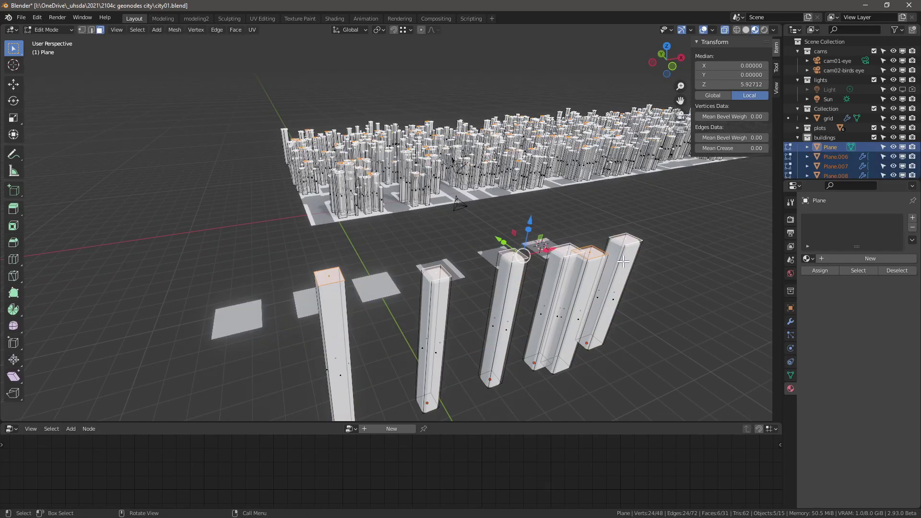
key("i")
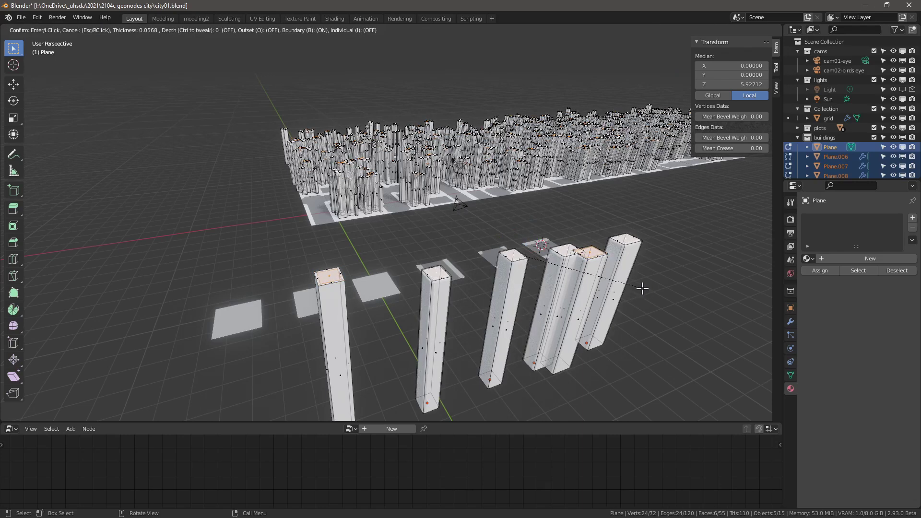
left_click(640, 286)
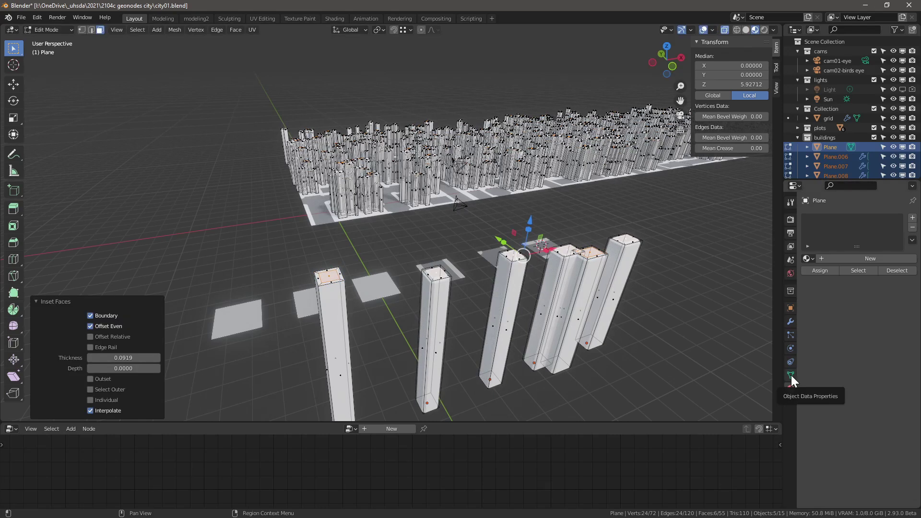
Create a vertex group named roof on the plain square building and assign the inset top face to it
left_click(791, 375)
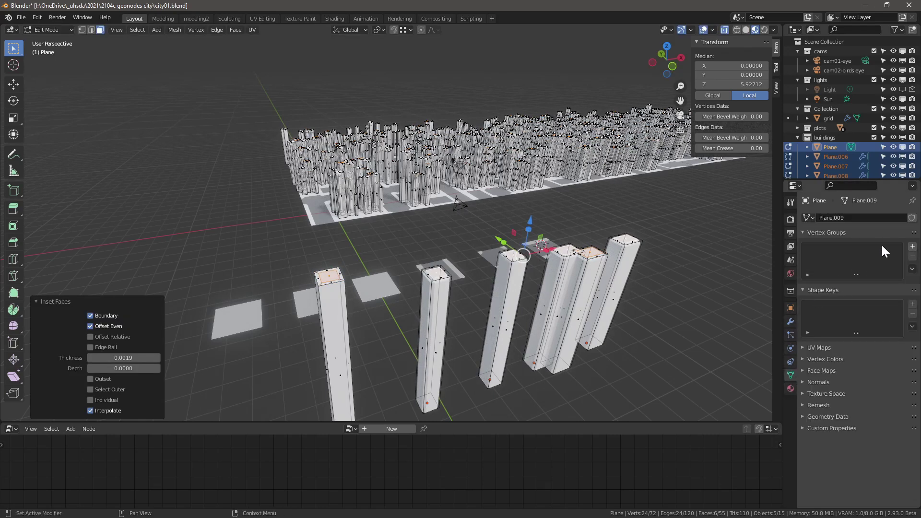
left_click(912, 247)
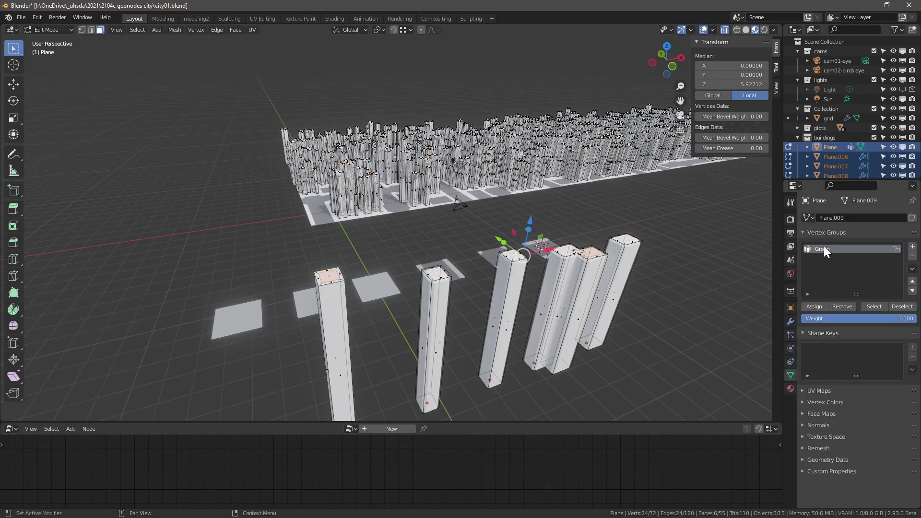
left_click(819, 307)
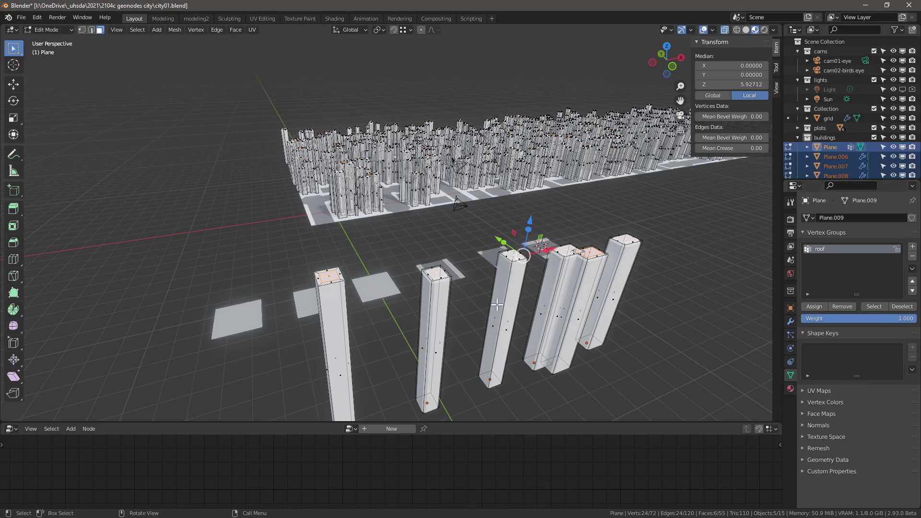
left_click(819, 159)
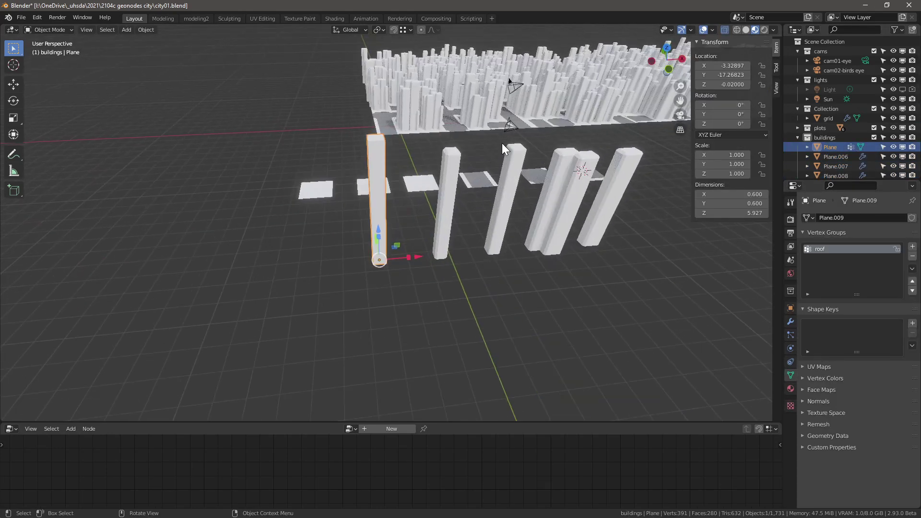
Add a new collection under the Scene Collection and name it roofs
middle_click_drag(502, 143, 525, 245, "shift")
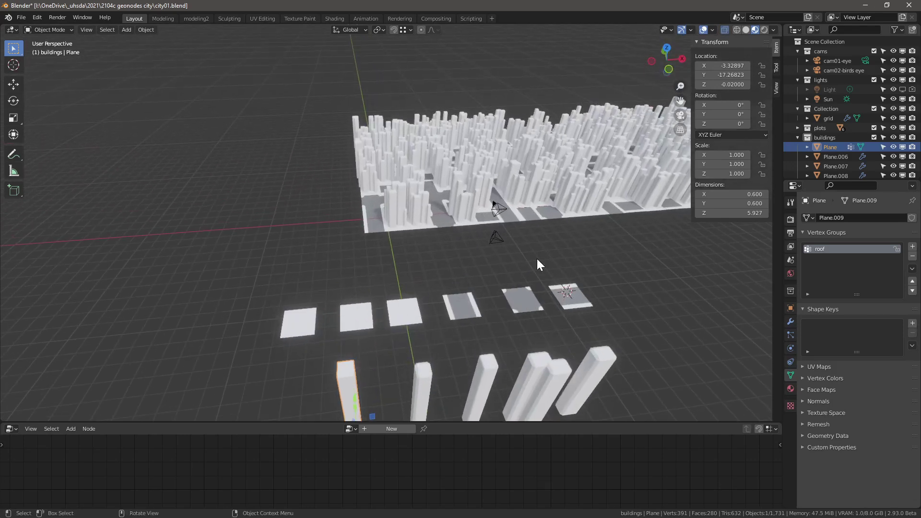
middle_click_drag(562, 296, 423, 281)
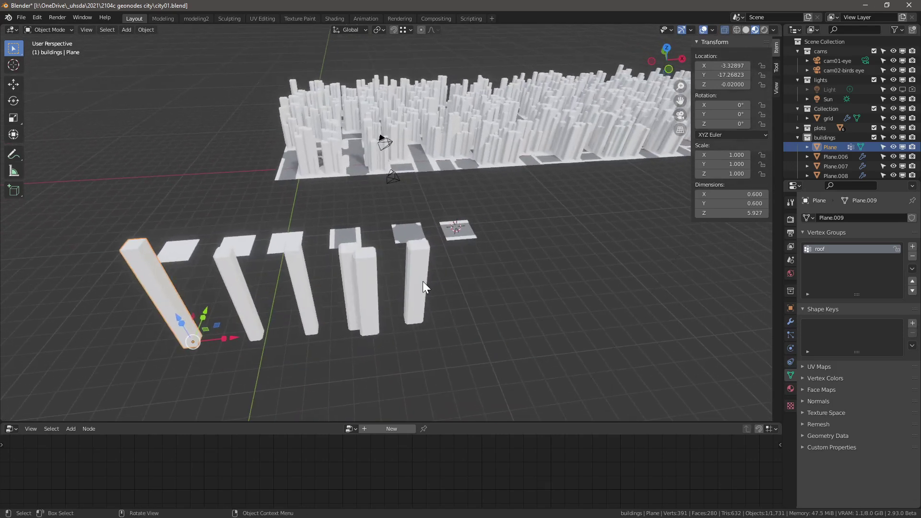
left_click(798, 138)
left_click(830, 42)
left_click(913, 30)
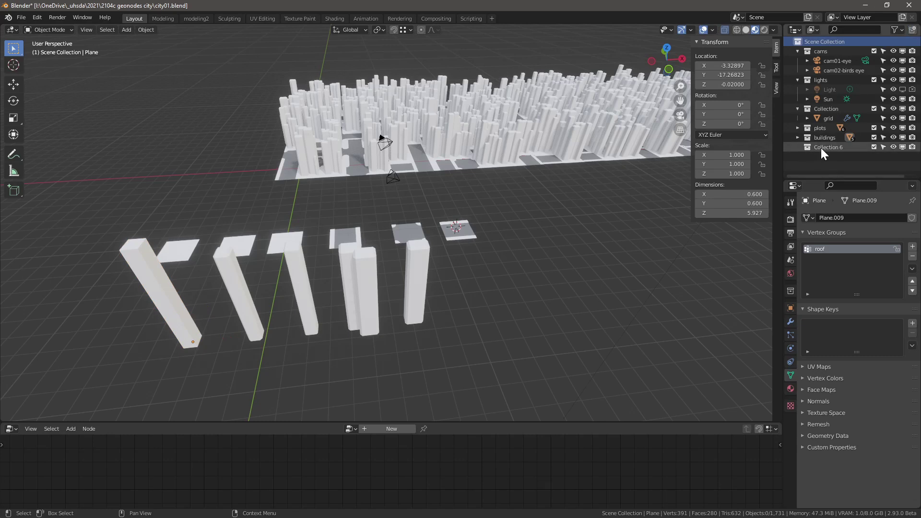
double_click(821, 147)
type("roof")
key("Return")
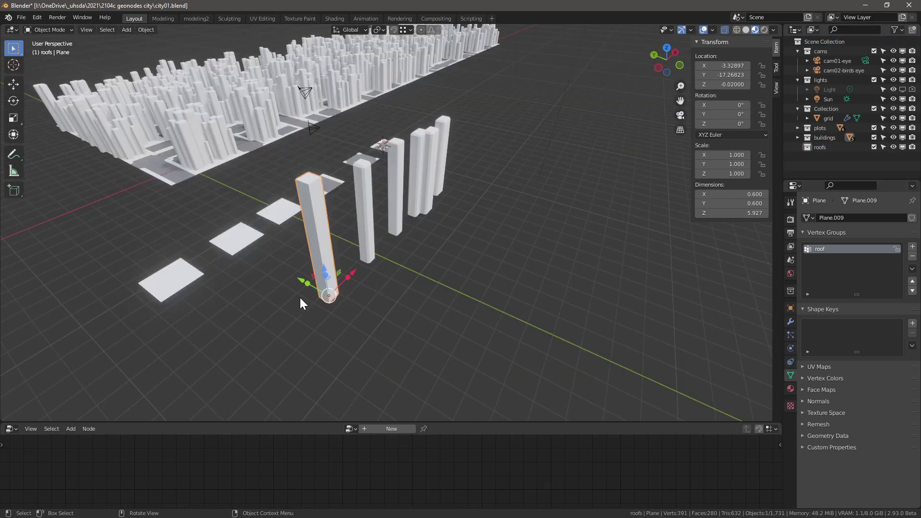
Duplicate the plain square building about 4.05 m along negative Y and move the copy into the roofs collection
key("shift+d")
key("y")
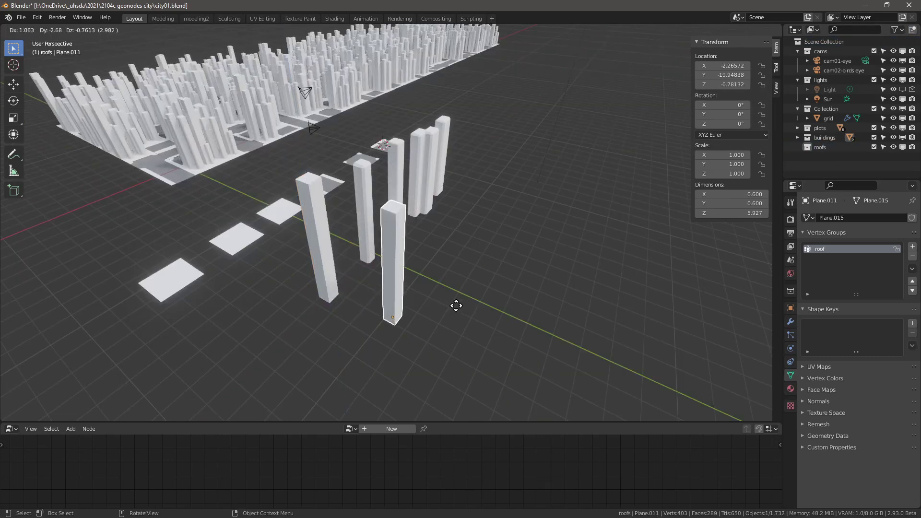
left_click(478, 323)
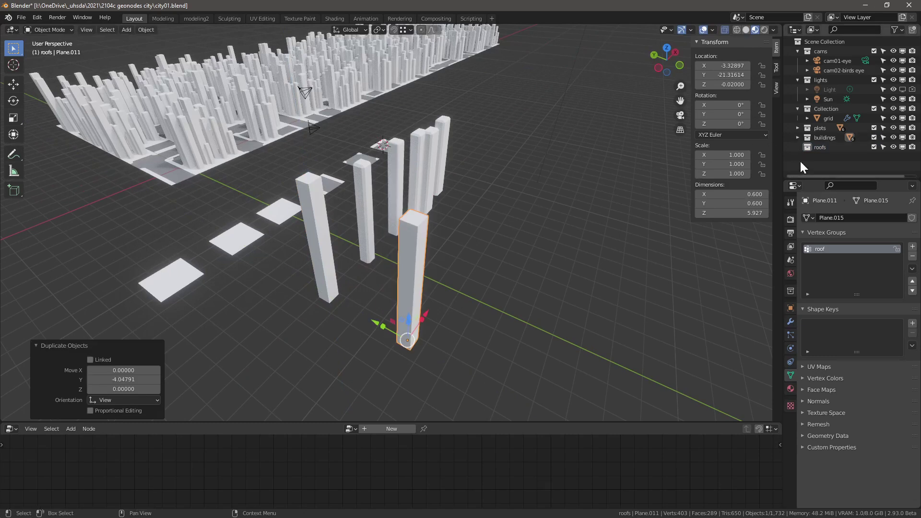
left_click(798, 137)
scroll(828, 146, "down", 3)
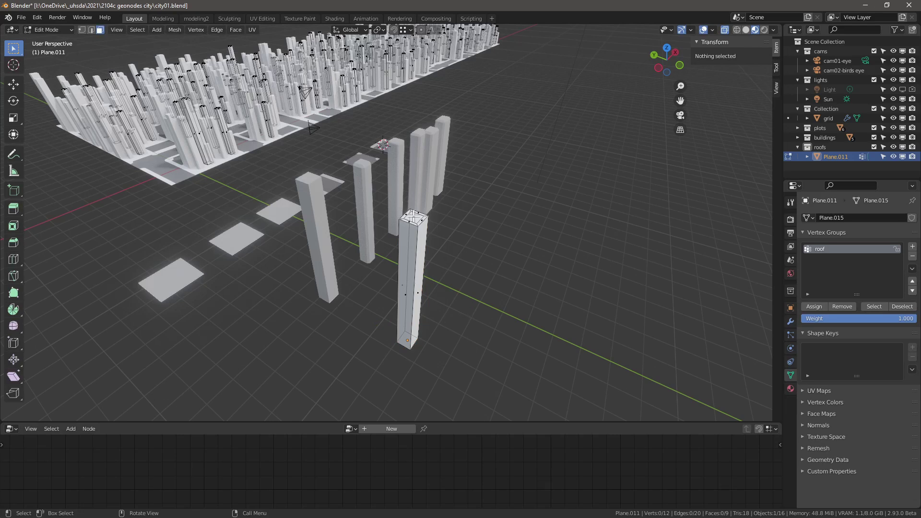
Dissolve the vertices of the inset face on top of the copied building
left_click(413, 217)
key("x")
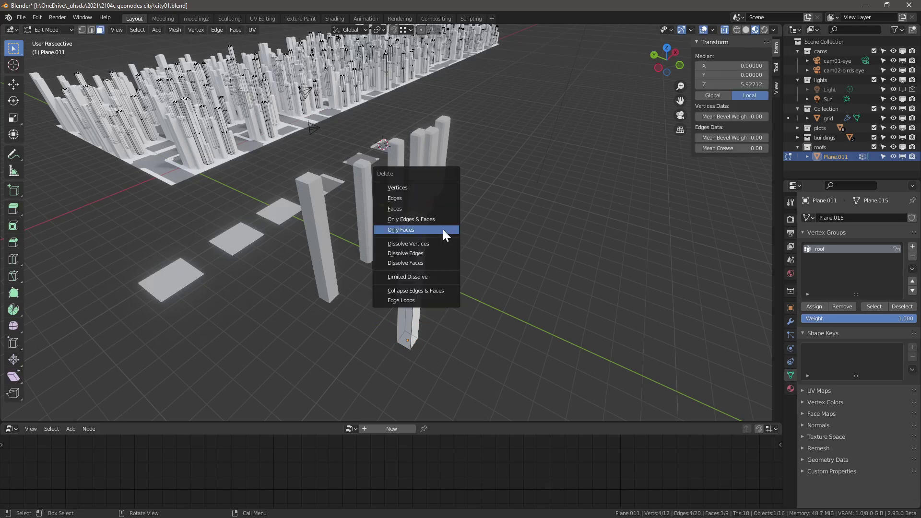
left_click(444, 233)
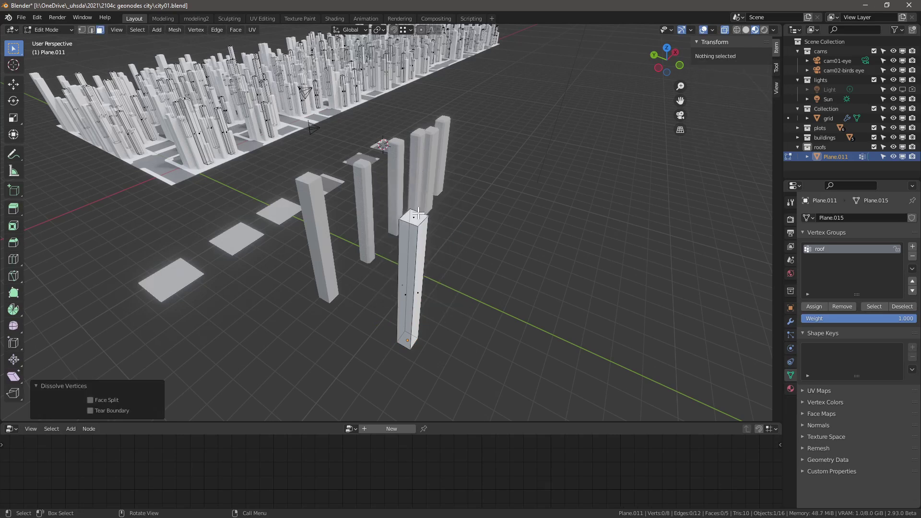
Lower the copy's top face along Z to make a block about 2.23 m high
left_click(418, 213)
key("g")
key("z")
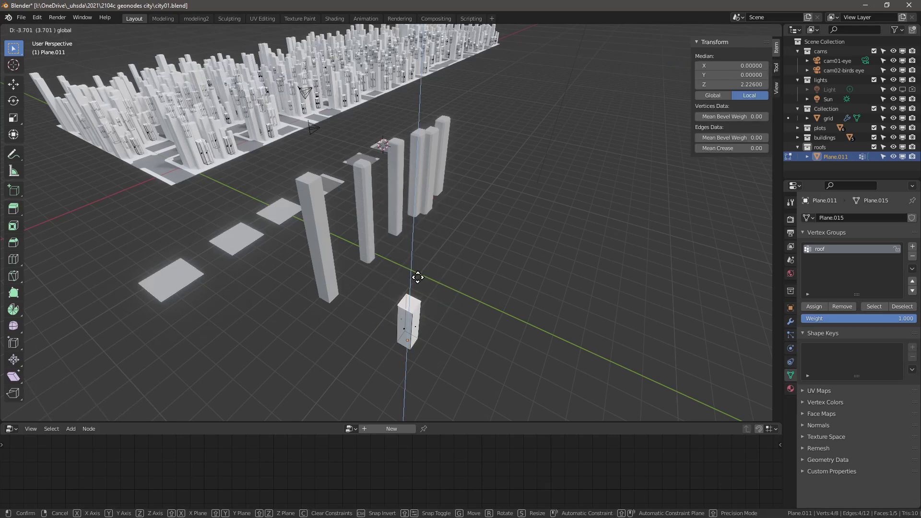
left_click(418, 278)
key("a")
middle_click_drag(413, 358, 407, 304)
key("Tab")
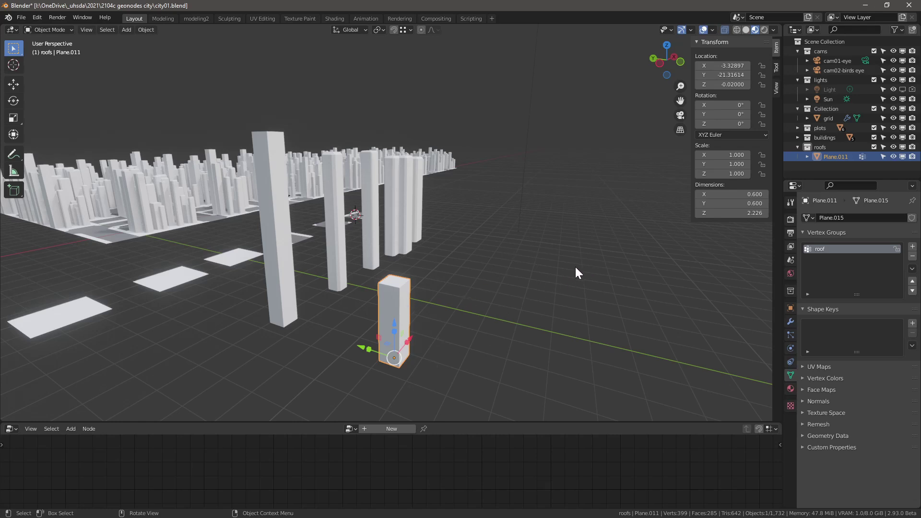
Scale the shortened block uniformly to about 0.24 and apply its scale
key("s")
left_click(388, 362)
scroll(408, 365, "up", 2)
scroll(424, 361, "up", 1)
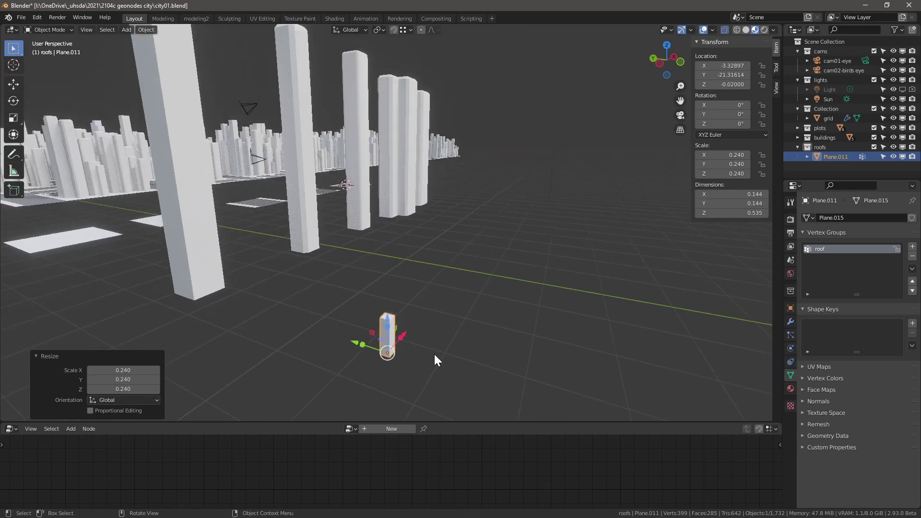
key("ctrl+a")
left_click(418, 310)
Duplicate the small roof block, place the copy about 0.93 m along X, and select only that copy
middle_click_drag(411, 339, 434, 316)
key("shift+d")
left_click(484, 295)
key("Tab")
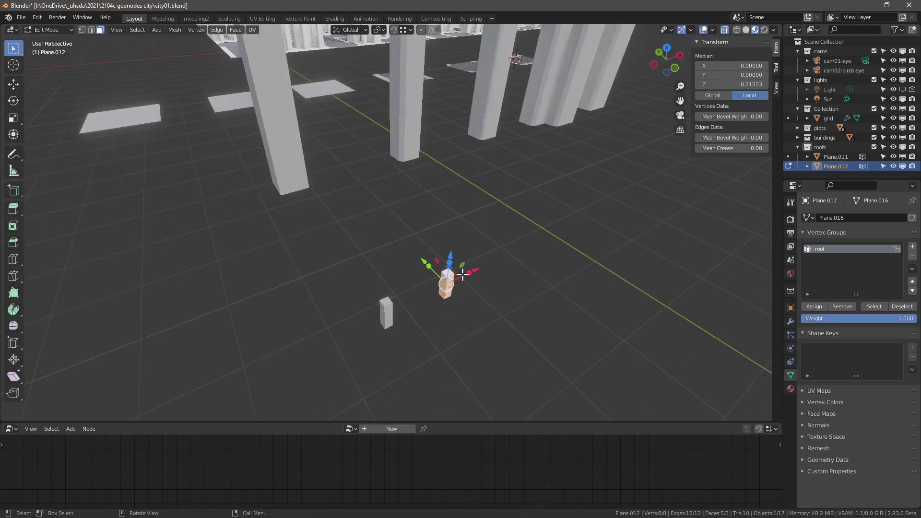
key("Tab")
middle_click_drag(462, 273, 485, 289)
key("a")
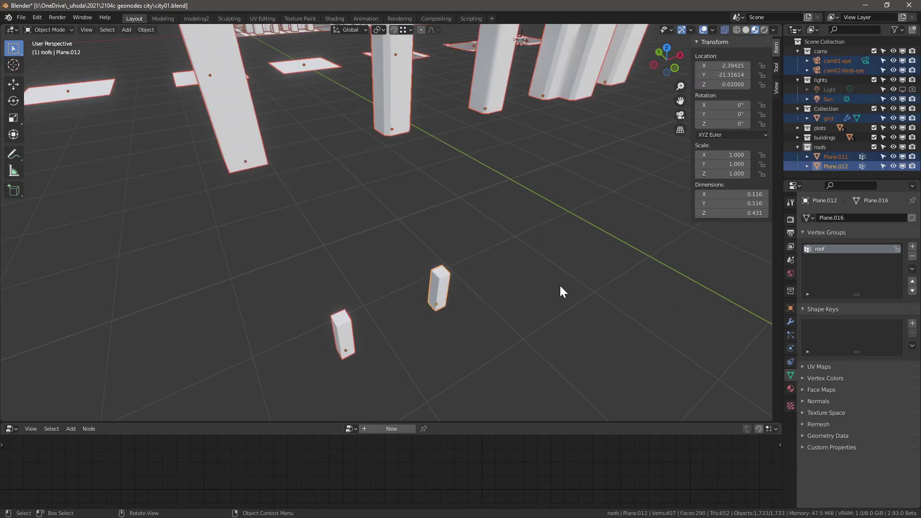
left_click(447, 294)
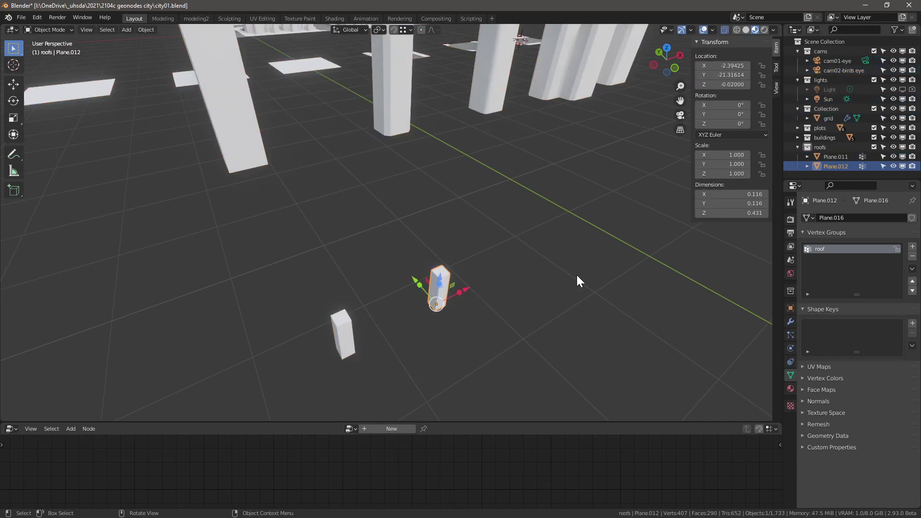
Shrink the copied roof block uniformly to about 0.026 m wide and raise its top face along Z into a mast about 1.48 m high
key("s")
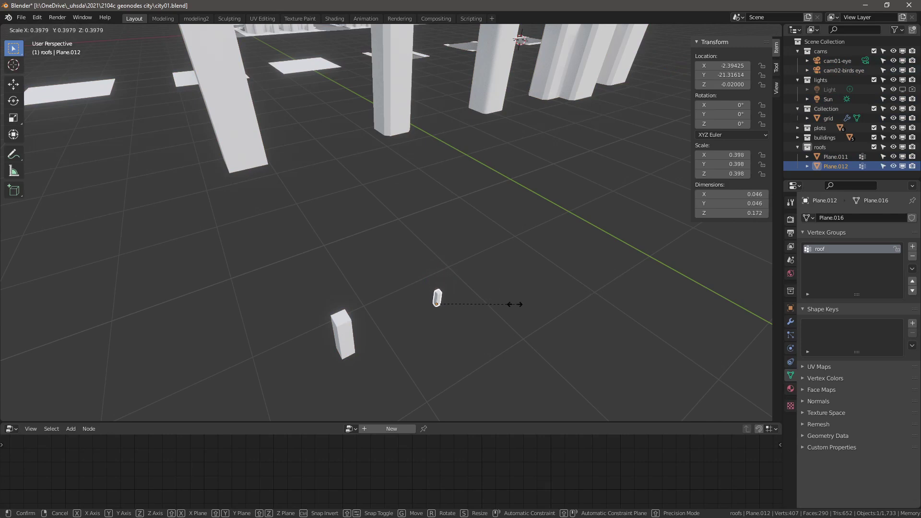
left_click(488, 304)
key("Tab")
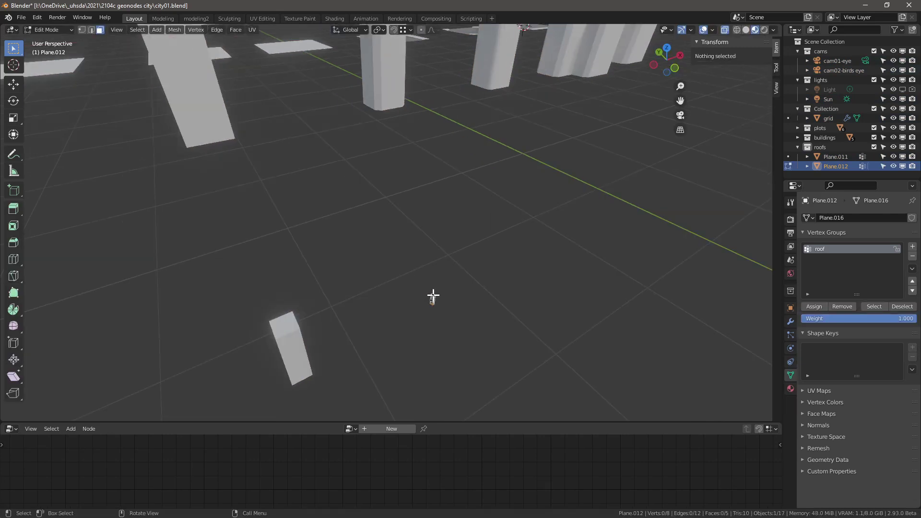
left_click(433, 296)
key("e")
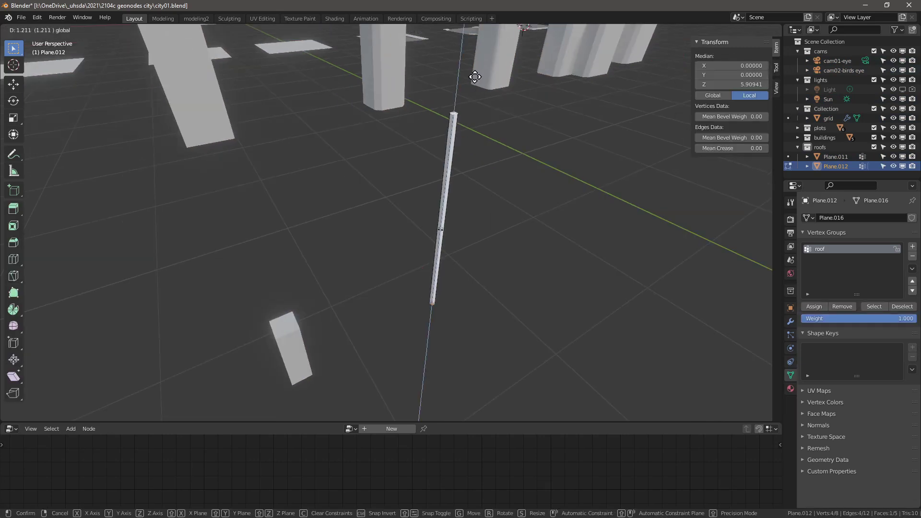
left_click(482, 40)
Return the thin mast to Object Mode and apply its scale
key("Tab")
key("ctrl+a")
left_click(421, 259)
scroll(365, 314, "down", 2)
Duplicate the original small roof block and place the copy about 1.98 m along X, beyond the mast
left_click(325, 329)
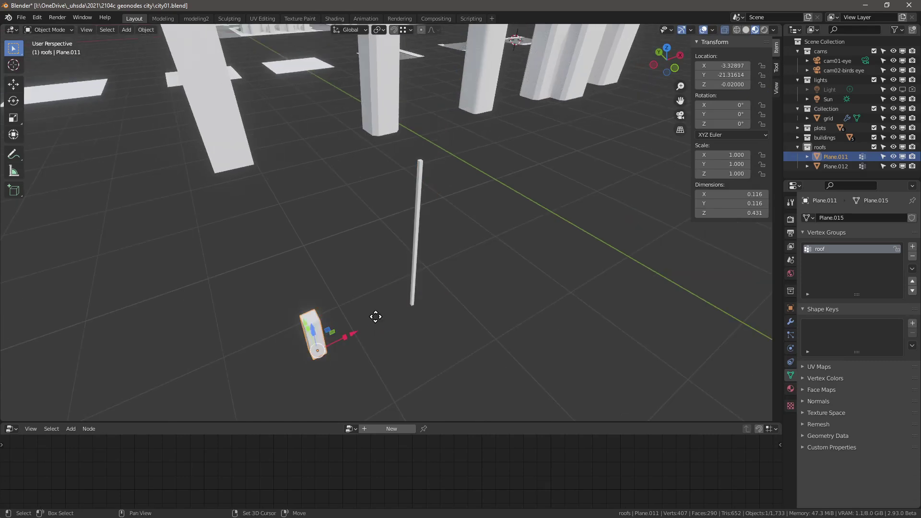
key("shift+d")
key("shift+x")
key("shift+z")
left_click(552, 240)
Reshape the new block by moving its side and top faces into a squat box about 0.24 × 0.22 × 0.22 m
key("Tab")
middle_click_drag(552, 240, 490, 262)
key("alt+a")
left_click(490, 255)
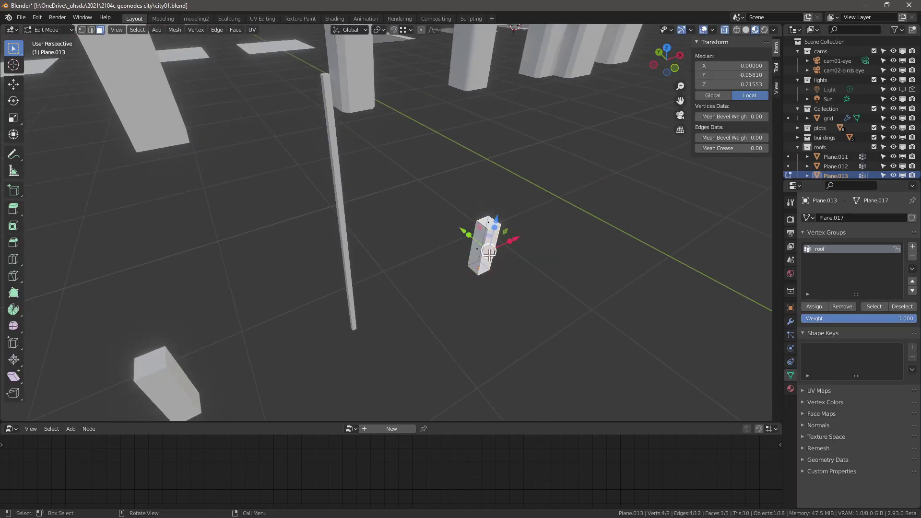
left_click_drag(467, 236, 499, 248)
left_click(487, 260)
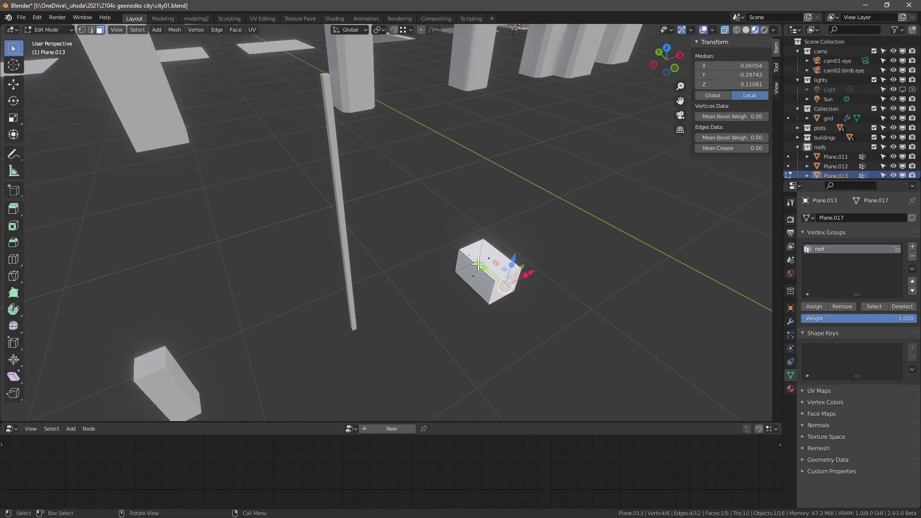
key("Tab")
Remove the roof vertex group from each of the three roof elements: the small block, the mast and the squat box
scroll(475, 263, "down", 8)
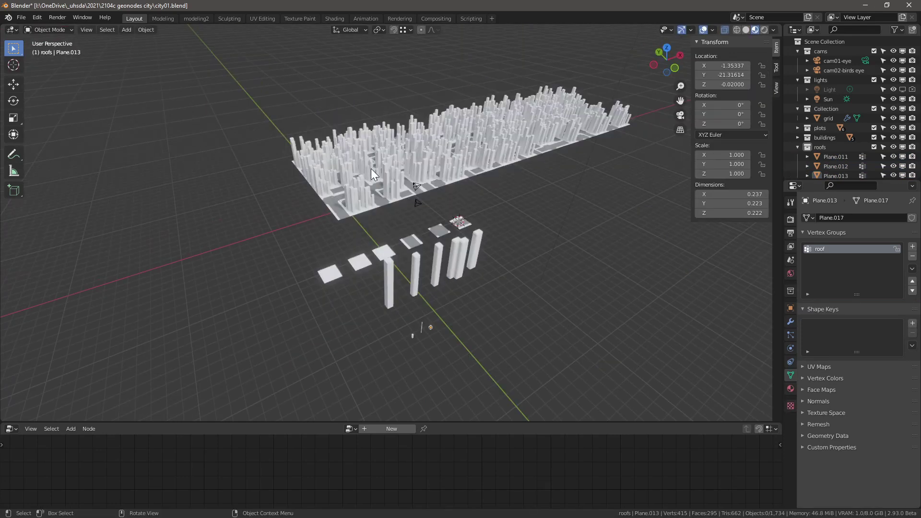
left_click(377, 174)
left_click(479, 342)
scroll(819, 145, "down", 1)
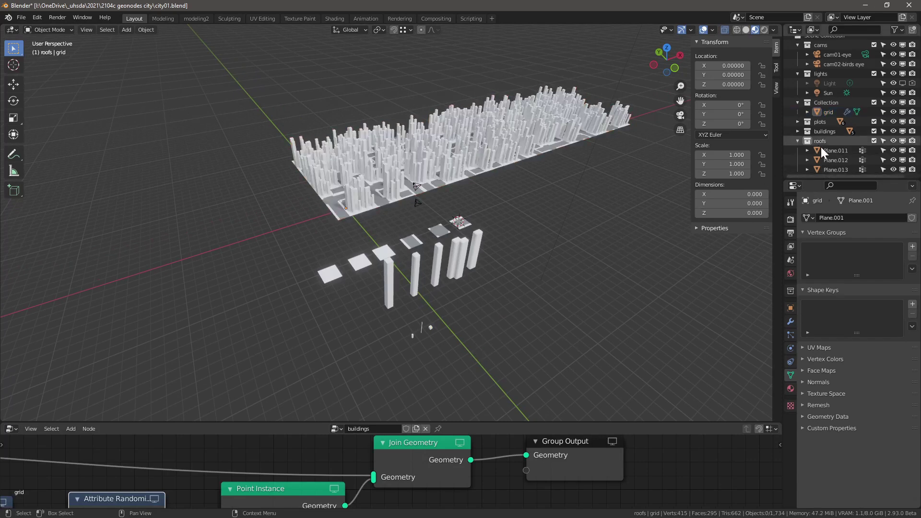
scroll(434, 355, "up", 4)
left_click_drag(433, 355, 370, 295)
left_click(377, 315)
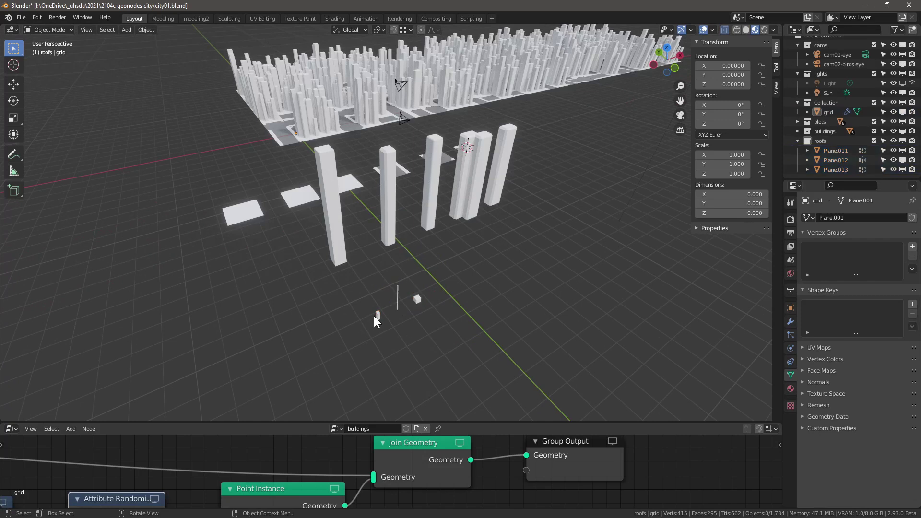
left_click(912, 257)
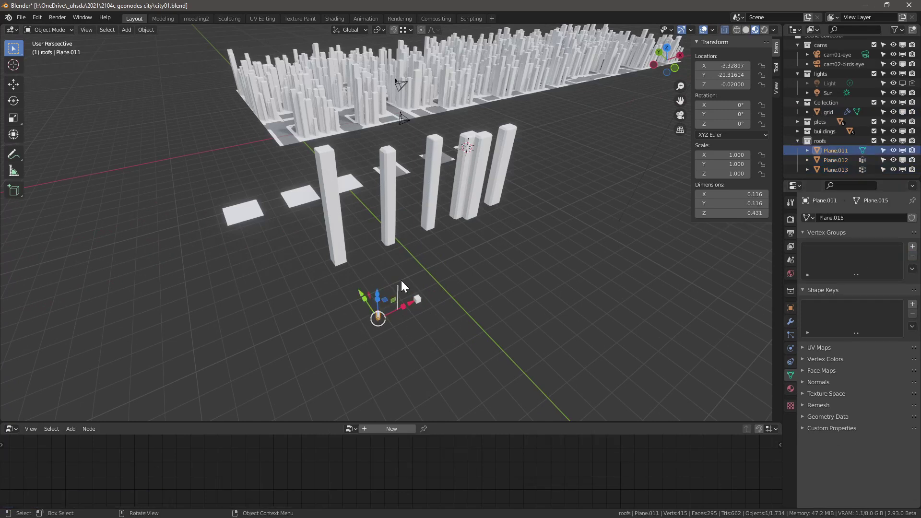
left_click(402, 289)
left_click(912, 257)
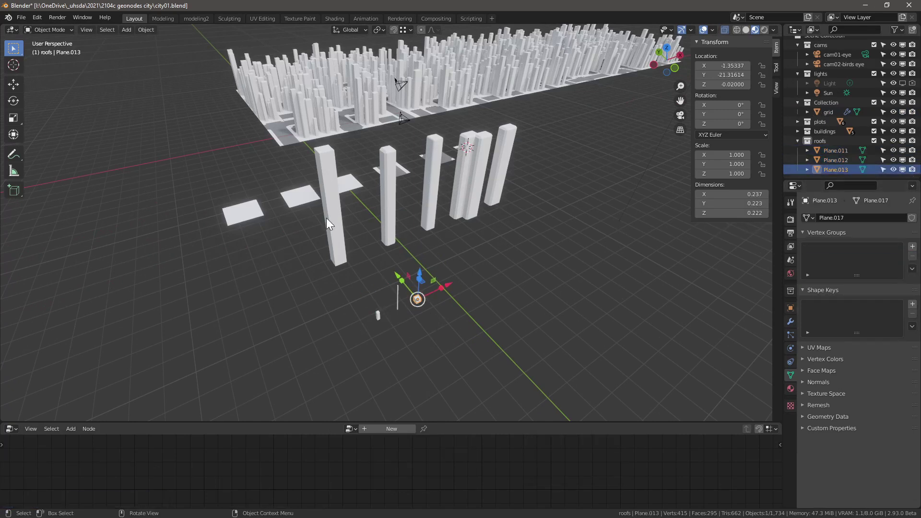
Add another Geometry Nodes modifier to the city grid object, after the buildings modifier, and make more room for its node graph
left_click(436, 96)
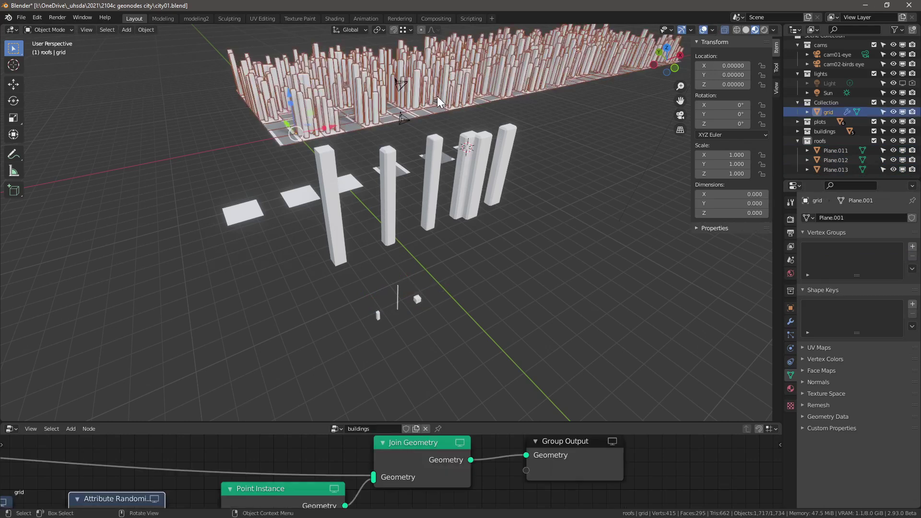
left_click(791, 322)
left_click(849, 217)
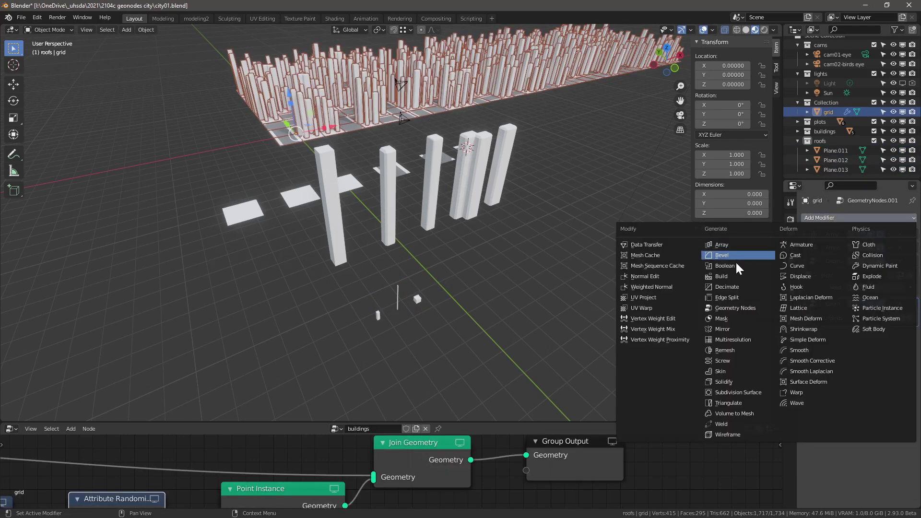
left_click(736, 307)
left_click_drag(463, 422, 458, 319)
middle_click_drag(448, 430, 473, 368)
scroll(474, 368, "down", 1)
Insert a Point Distribute node between Group Input and Group Output and set its density attribute to roof
key("shift+a")
mouse_move(353, 447)
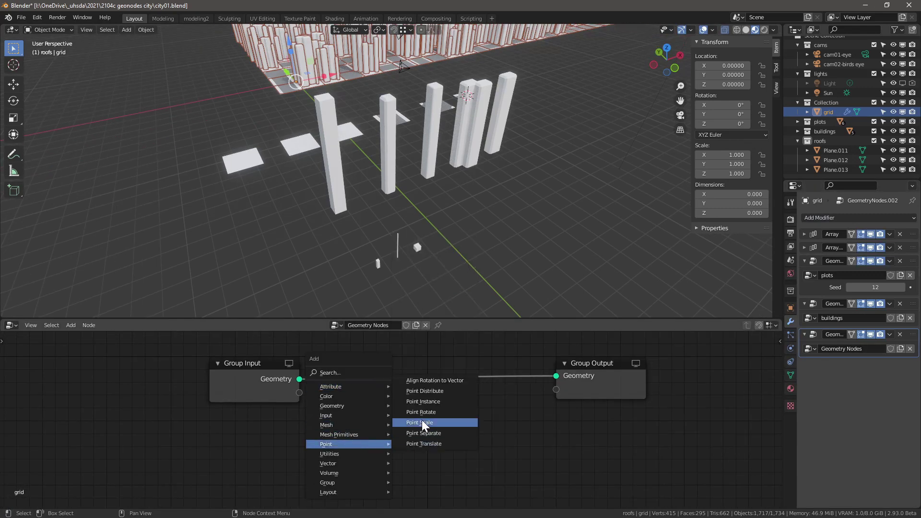
left_click(422, 390)
left_click(444, 448)
left_click(445, 448)
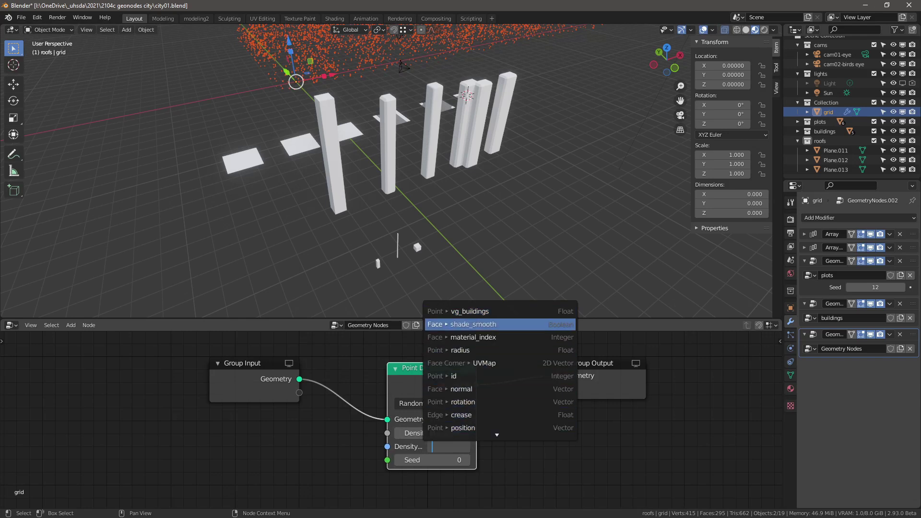
type("roo")
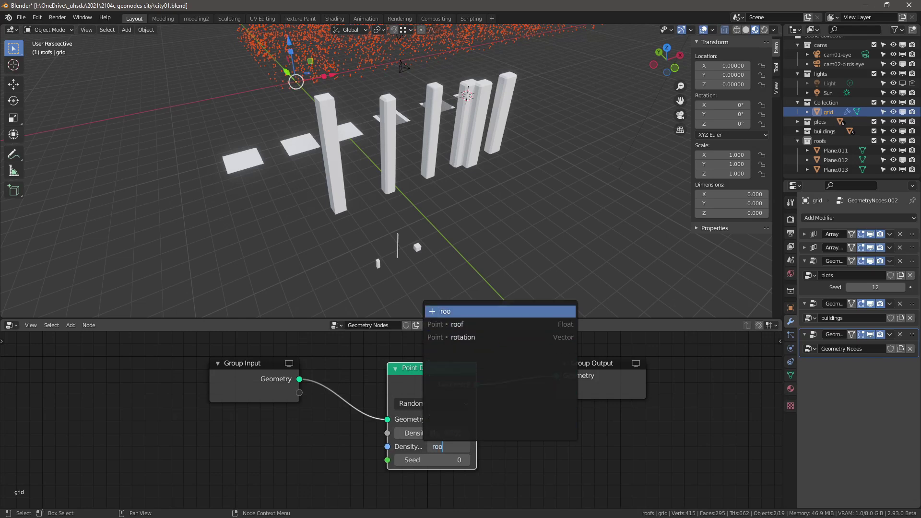
left_click(458, 324)
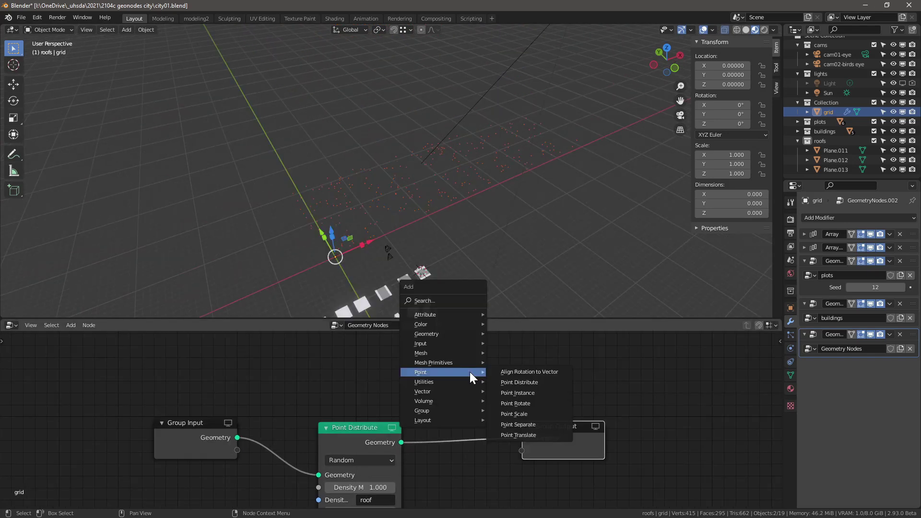
Insert a Join Geometry node before Group Output and feed the Group Input geometry into it alongside the Point Distribute branch
mouse_move(434, 336)
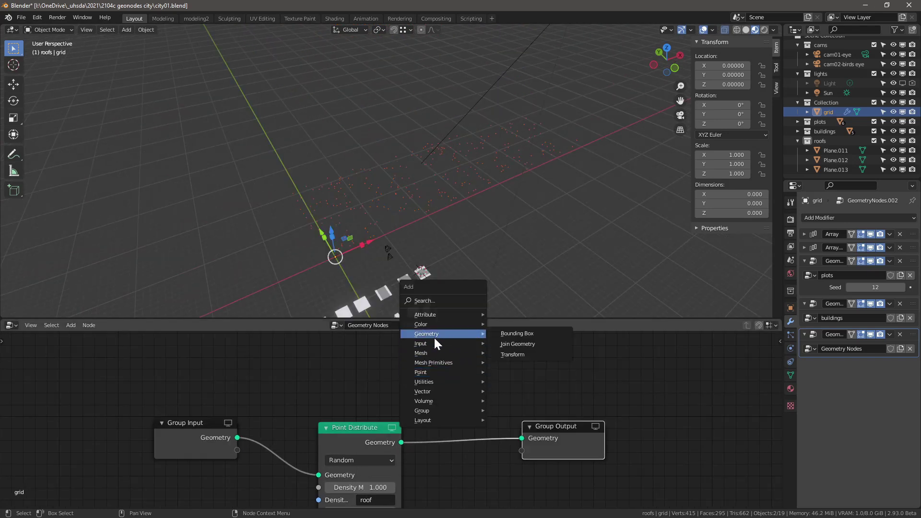
left_click(517, 344)
left_click(469, 411)
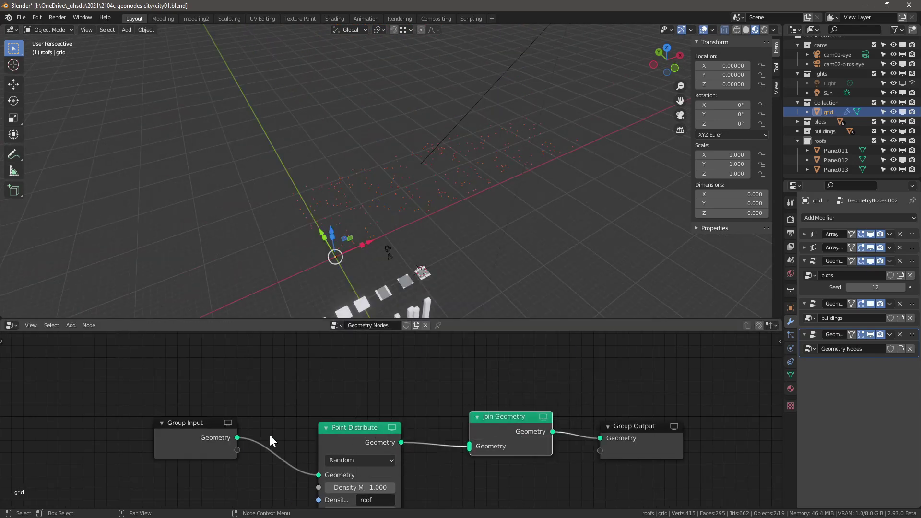
left_click_drag(237, 437, 469, 446)
scroll(411, 286, "up", 3)
middle_click_drag(474, 404, 540, 330)
left_click_drag(427, 353, 363, 400)
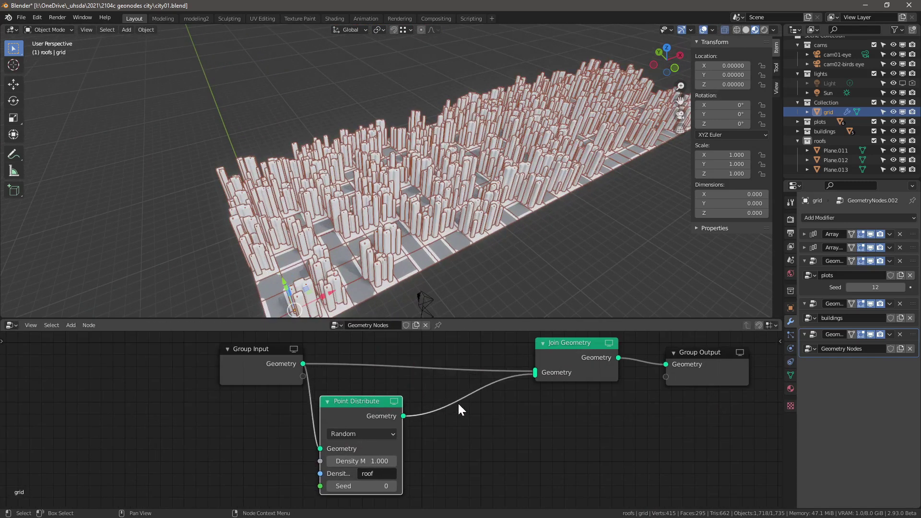
Insert a Point Instance node after Point Distribute, instancing the roofs collection with Whole Collection turned off
key("shift+a")
mouse_move(424, 444)
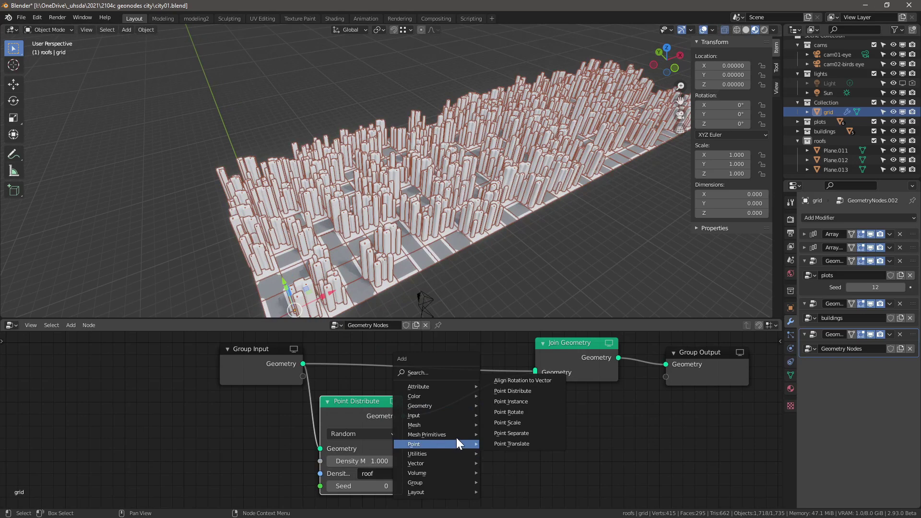
left_click(521, 403)
left_click(449, 386)
left_click(499, 425)
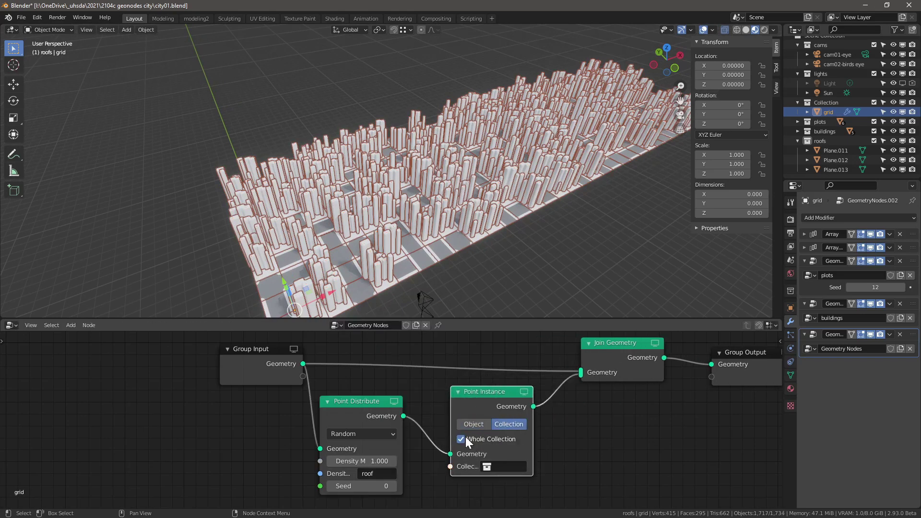
left_click(504, 467)
left_click(504, 403)
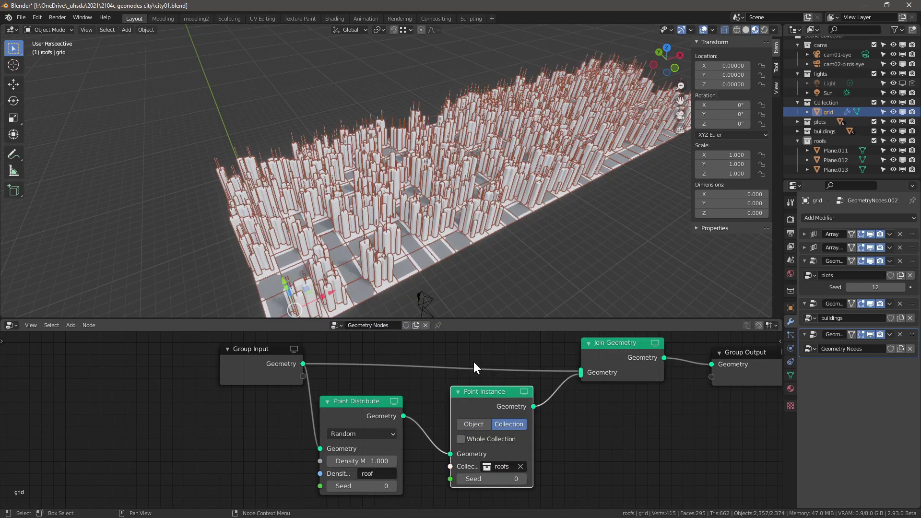
Lower the mast's top face along Z to shorten the mast to about 0.78 m
scroll(427, 223, "up", 5)
key("alt+a")
middle_click_drag(454, 251, 367, 212)
left_click(356, 202)
key("Tab")
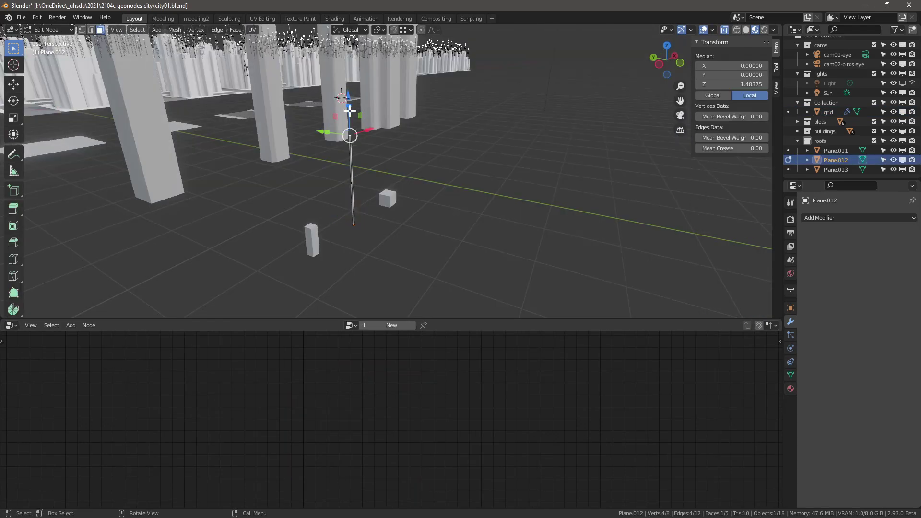
left_click_drag(348, 96, 350, 142)
key("Tab")
Insert an Attribute Randomize node between Point Distribute and Point Instance in the city grid's roof node tree
scroll(361, 207, "up", 7)
key("alt+a")
middle_click_drag(499, 242, 413, 257)
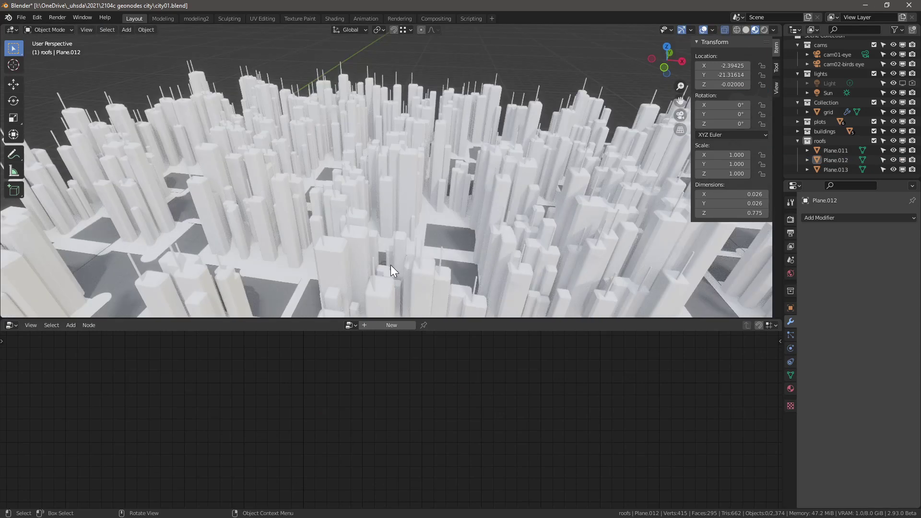
left_click(410, 258)
middle_click_drag(407, 417, 395, 436)
key("shift+a")
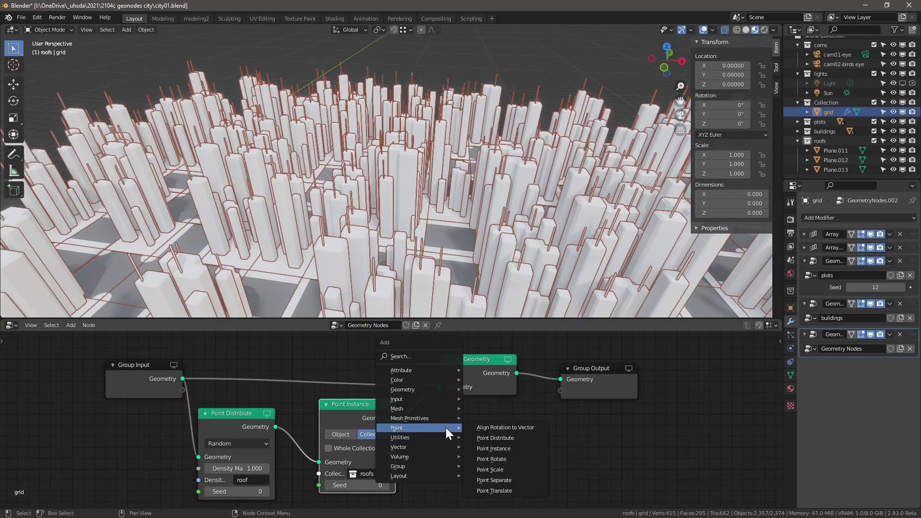
mouse_move(412, 369)
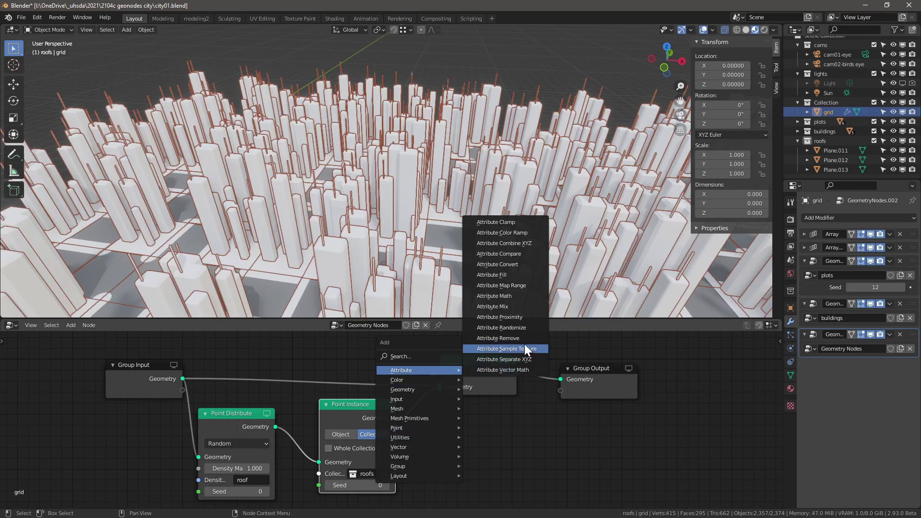
left_click(525, 329)
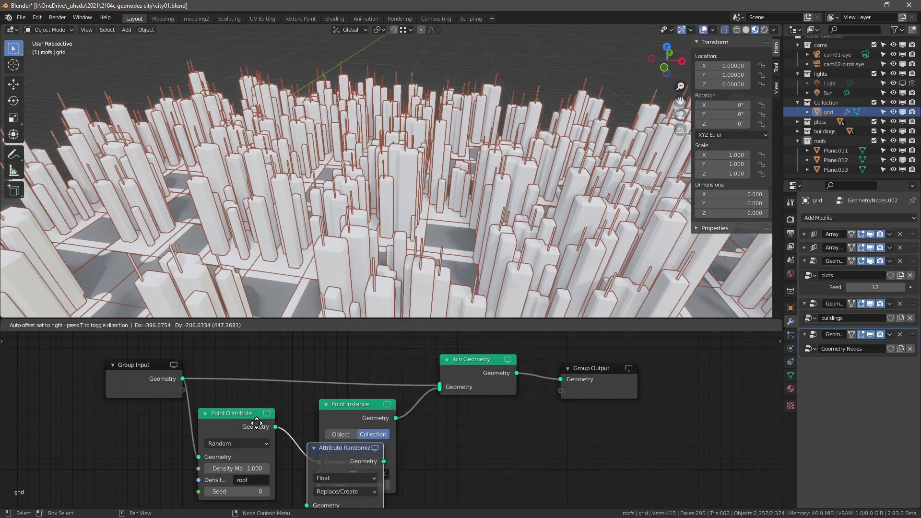
left_click(278, 396)
Set the Attribute Randomize node's attribute to scale
middle_click_drag(422, 461, 519, 439)
scroll(519, 438, "down", 1)
left_click(476, 445)
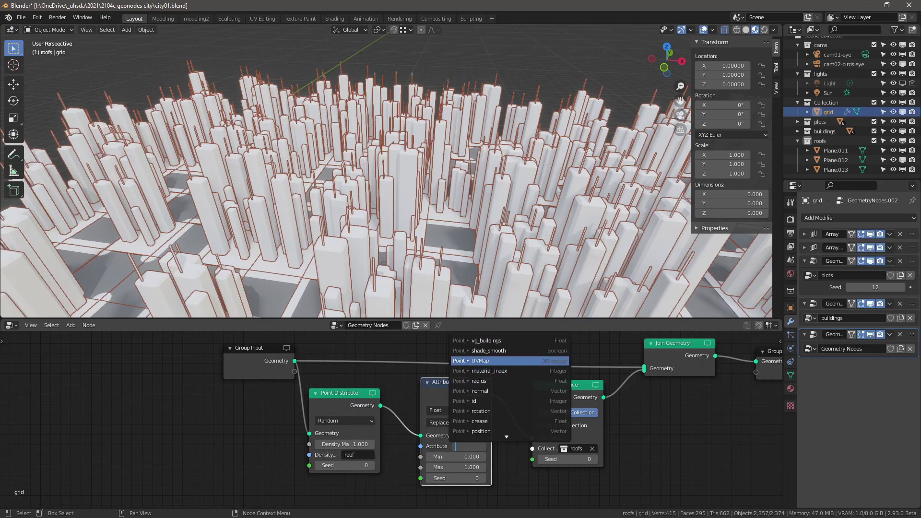
type("scale")
key("Return")
Set the random scale range of the roof elements to a minimum of 0.3 and a maximum of 1.2
scroll(488, 433, "up", 1)
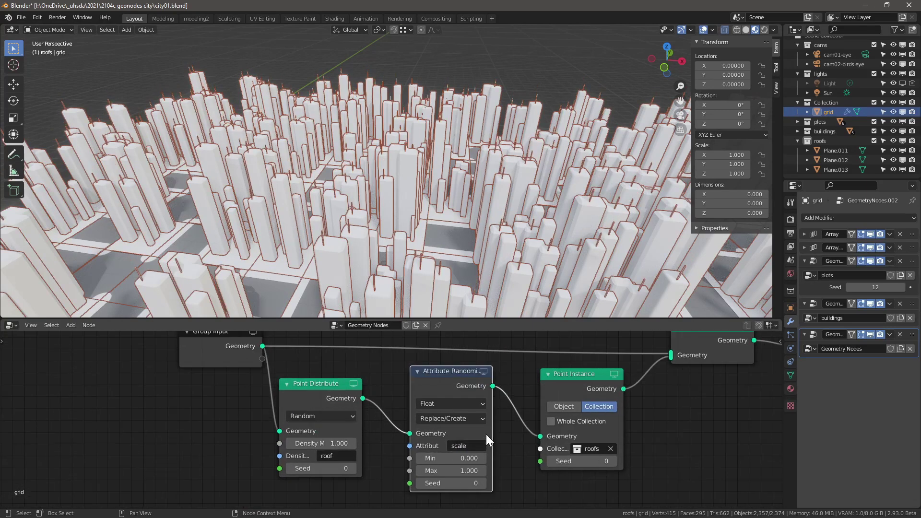
scroll(433, 218, "up", 5)
middle_click_drag(520, 446, 511, 458)
left_click(441, 469)
type("0.0")
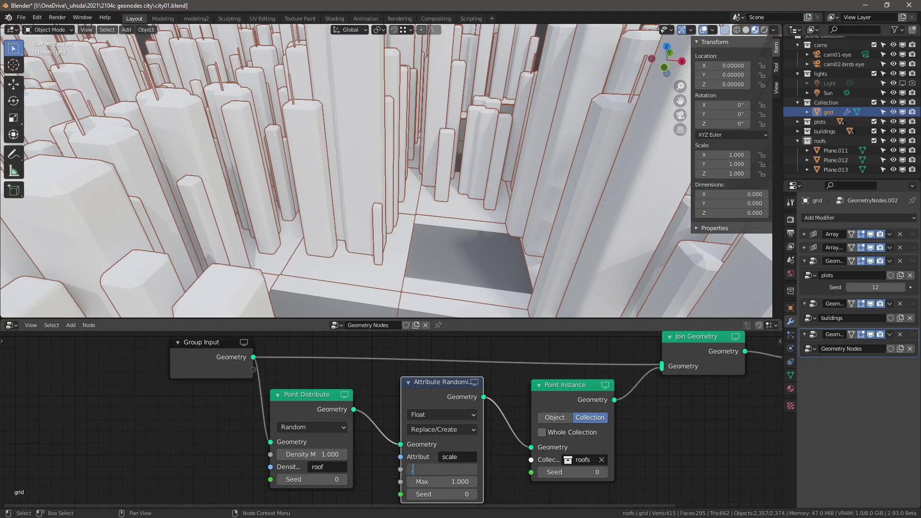
type("0.3")
key("Return")
left_click(441, 482)
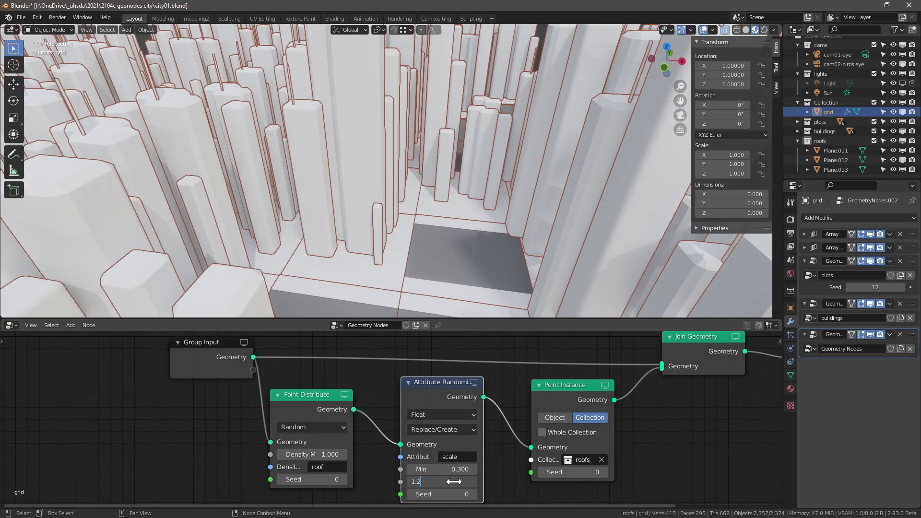
key("Return")
Deselect the city, view its skyline from a low angle, and set the Attribute Randomize seed to 2
key("alt+a")
scroll(450, 230, "down", 7)
middle_click_drag(450, 231, 464, 217)
scroll(523, 227, "up", 3)
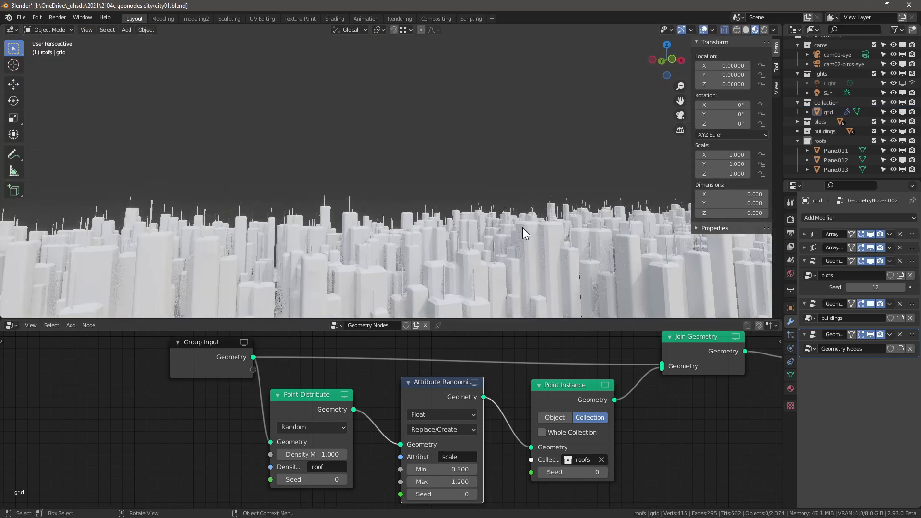
left_click(473, 494)
left_click(473, 494)
Raise the Point Distribute node's maximum density to 20.7 and inspect the rooftops up close
scroll(418, 235, "down", 3)
middle_click_drag(418, 235, 413, 267)
middle_click_drag(356, 430, 431, 427)
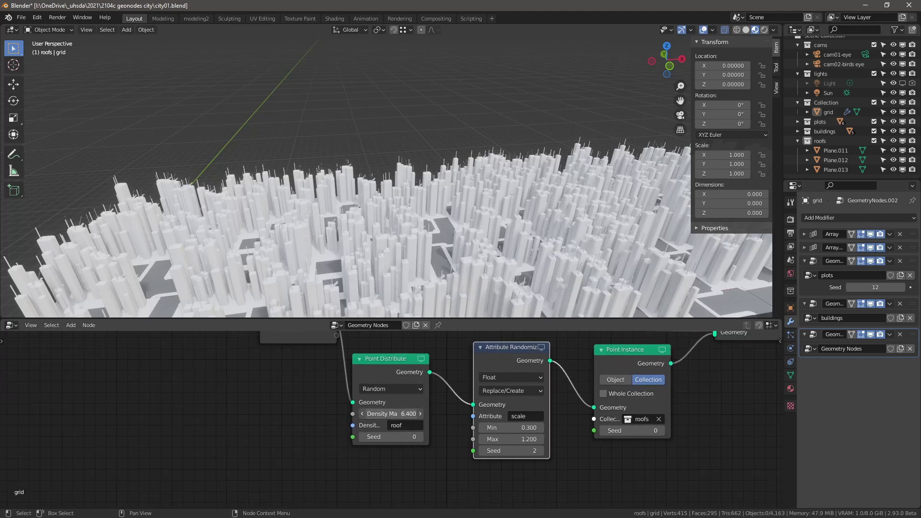
left_click_drag(391, 414, 439, 414)
scroll(508, 283, "up", 6)
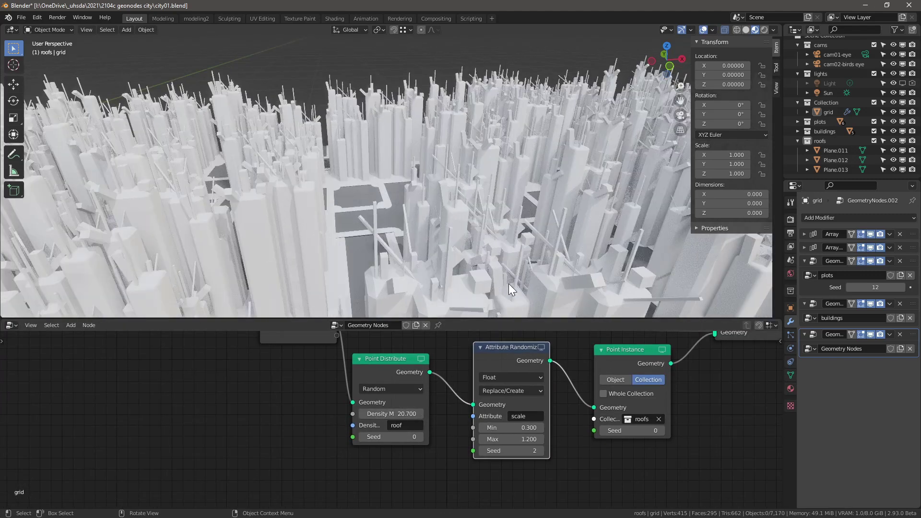
Set the Point Distribute node's maximum density to 2 and check the roof elements on the building tops
scroll(509, 283, "down", 5)
middle_click_drag(478, 240, 430, 232)
scroll(430, 232, "up", 3)
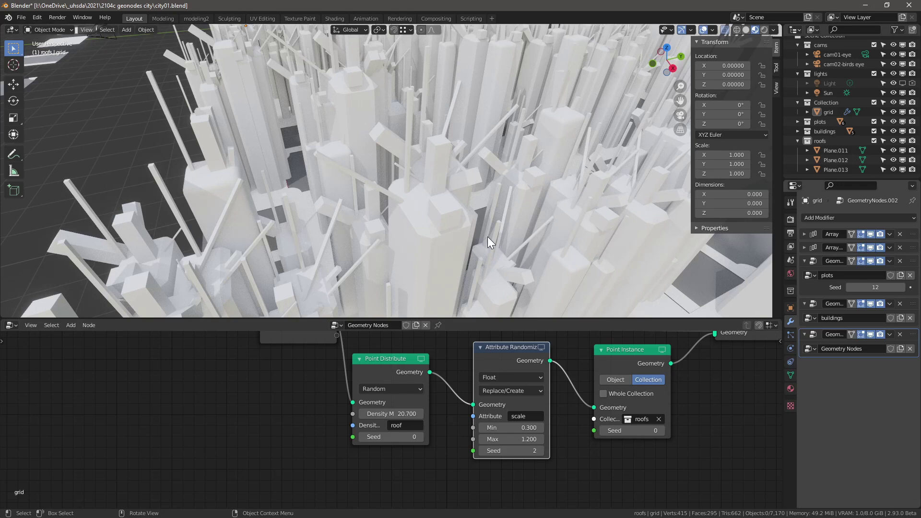
scroll(432, 405, "up", 1)
left_click(417, 419)
type("2")
key("Return")
middle_click_drag(446, 252, 499, 232)
scroll(500, 226, "down", 5)
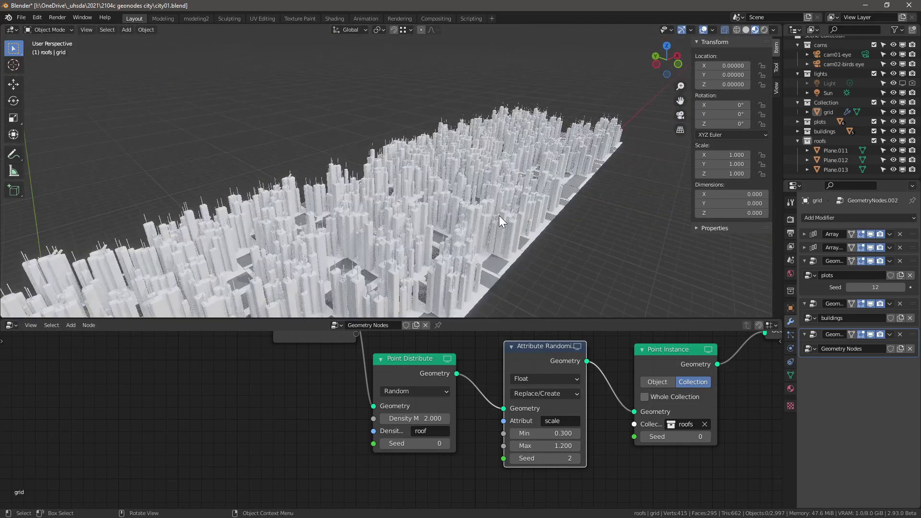
Reduce the Point Distribute node's maximum density to 1
scroll(488, 293, "up", 3)
left_click(419, 416)
type("1")
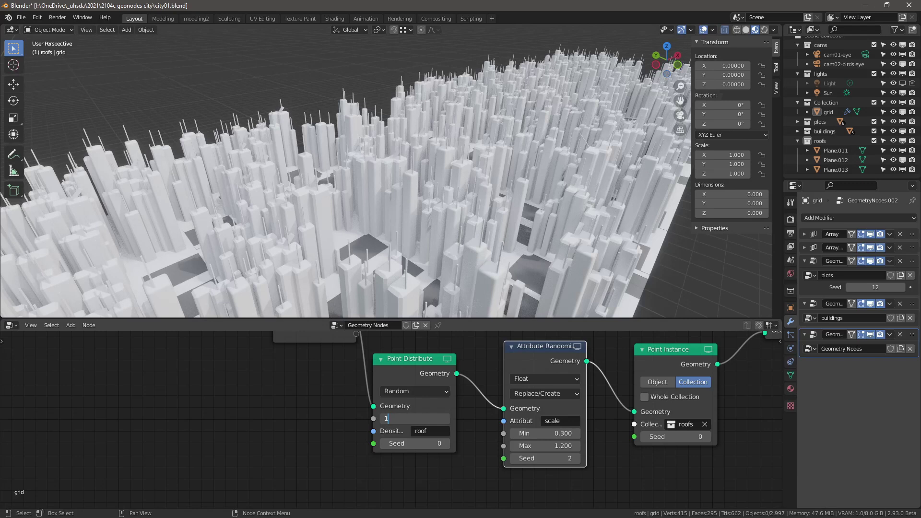
key("Return")
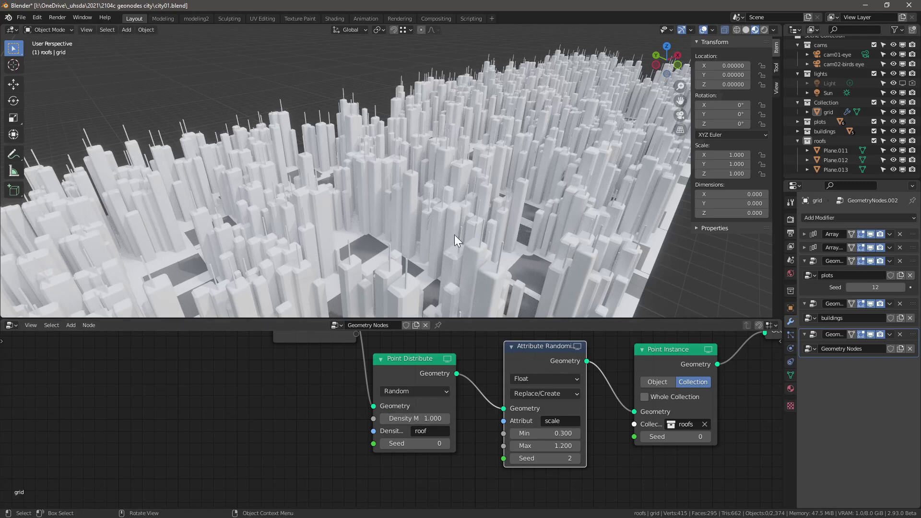
Collapse the plots modifier and increase the Array count to enlarge the city grid
scroll(454, 234, "down", 4)
left_click(805, 261)
left_click(804, 275)
left_click(805, 234)
left_click_drag(889, 261, 866, 272)
left_click(805, 235)
left_click(805, 247)
middle_click_drag(428, 144, 497, 151)
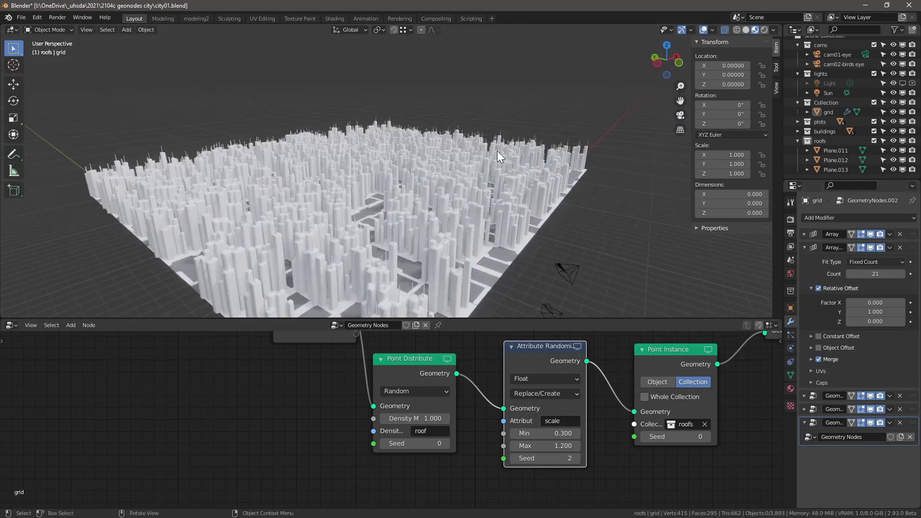
Expand the plots Geometry Nodes modifier and set its seed to 16
left_click(805, 395)
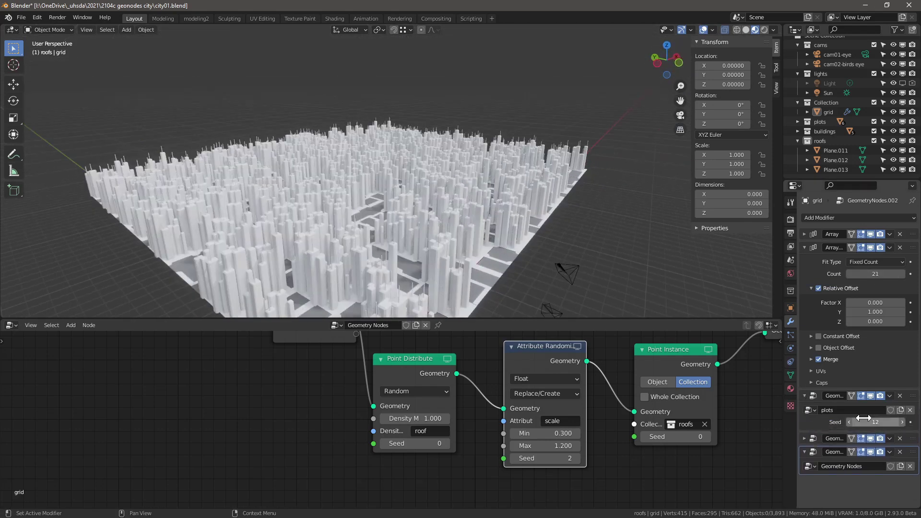
left_click(902, 422)
left_click(902, 422)
left_click(902, 422)
left_click(902, 422)
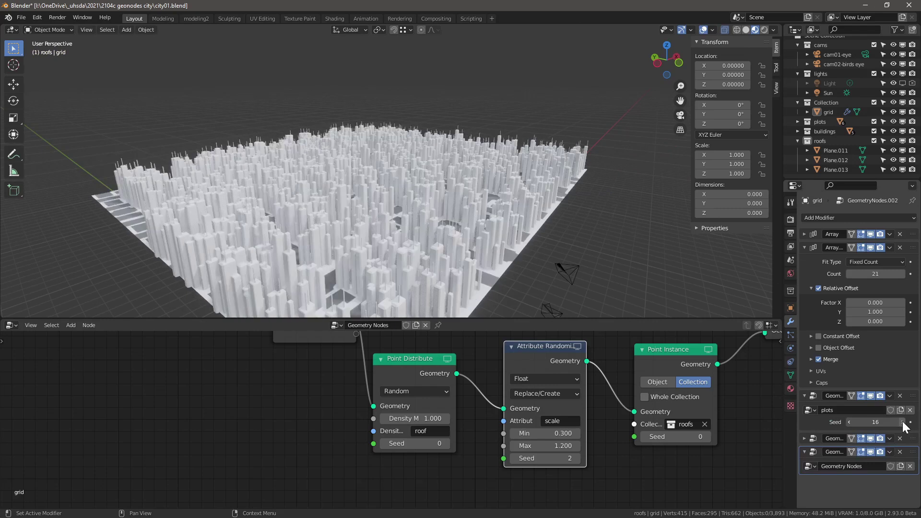
Set the size of the Clouds texture that drives the building scale to 0.74
left_click(791, 406)
mouse_move(868, 475)
left_mouse_down()
mouse_move(896, 475)
mouse_move(886, 475)
left_mouse_up()
scroll(825, 466, "down", 1)
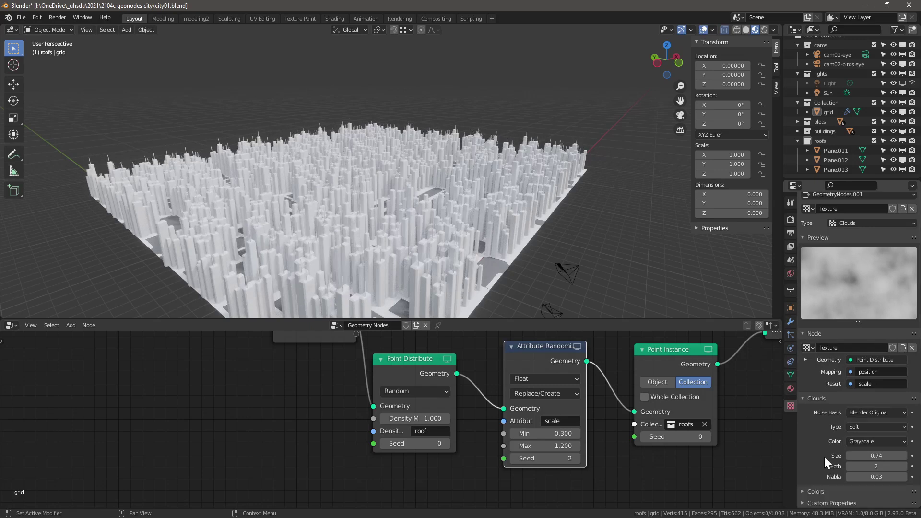
Raise the Clouds texture's color contrast to 2.39 and inspect the variation in building heights across the city
left_click(813, 493)
scroll(814, 458, "down", 4)
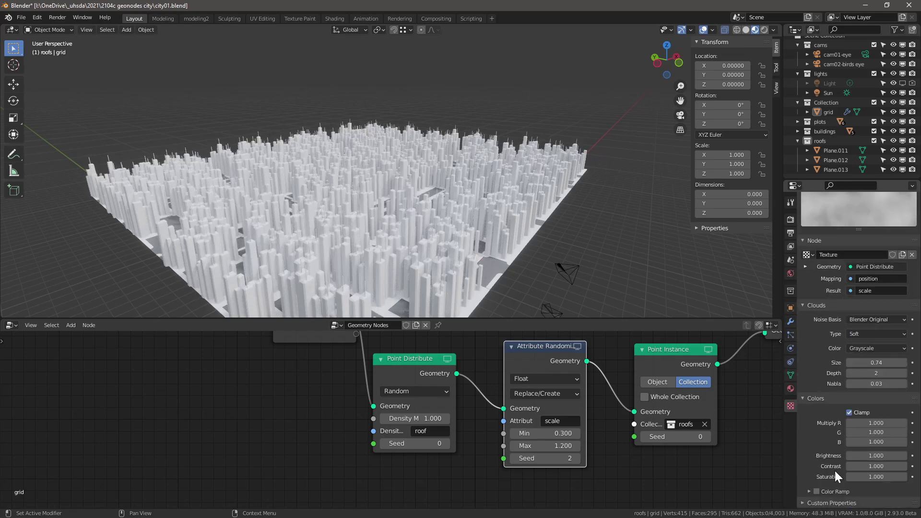
left_click_drag(876, 466, 904, 466)
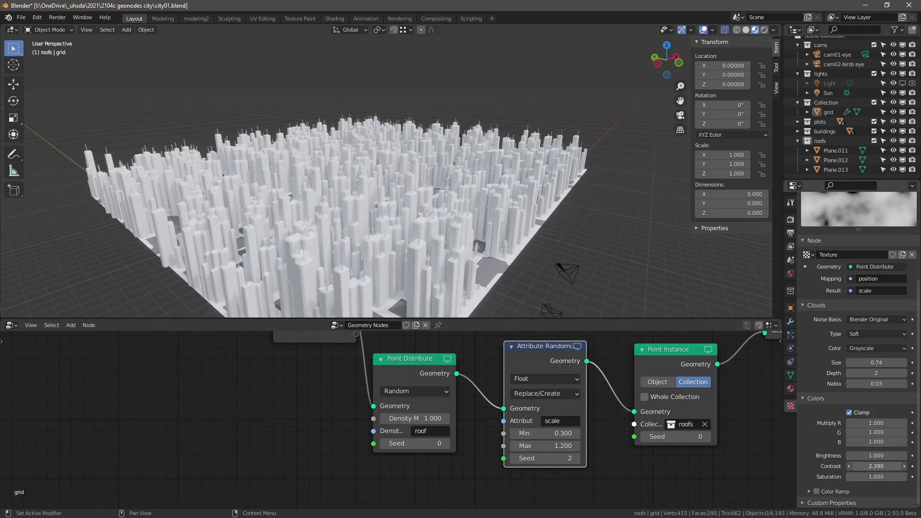
scroll(835, 266, "up", 4)
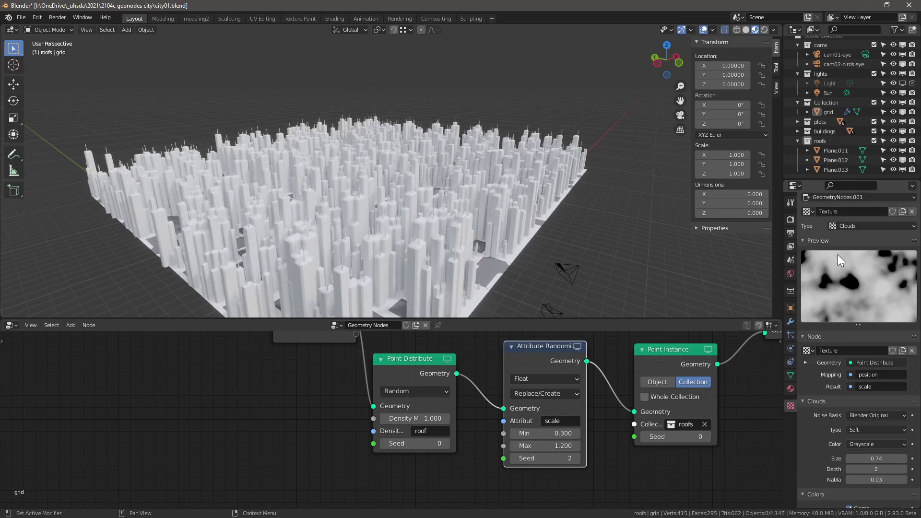
middle_click_drag(360, 149, 500, 263)
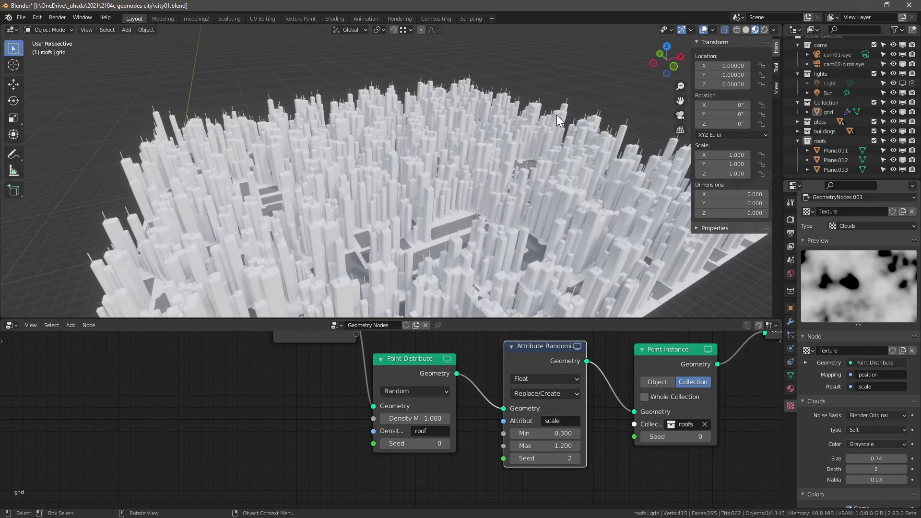